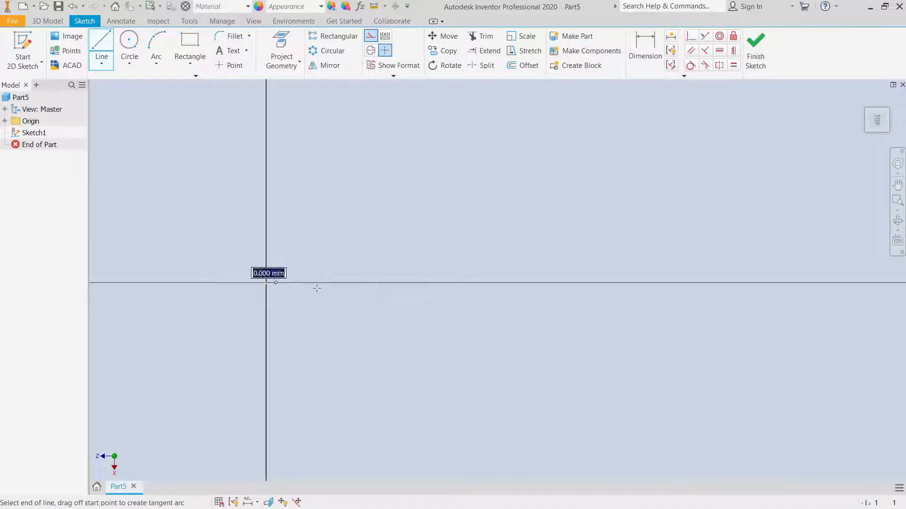
# - From the origin, draw a horizontal construction line and a solid profile line about 73 mm up and about 61 mm to the right
pyautogui.rightClick(552, 283)
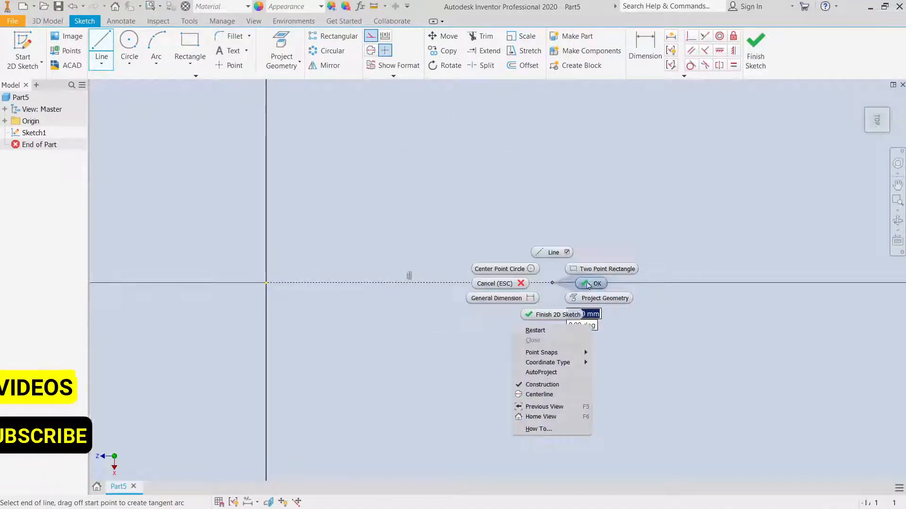
pyautogui.click(590, 284)
pyautogui.click(105, 43)
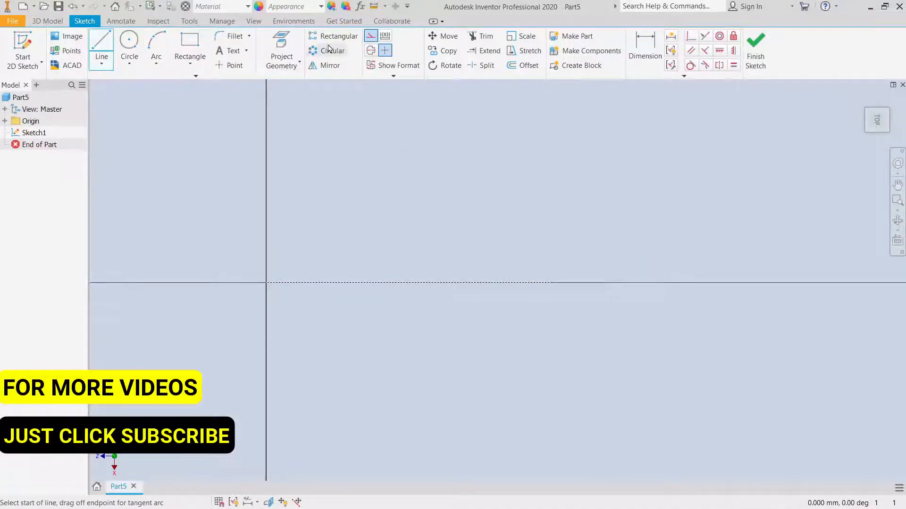
pyautogui.click(266, 282)
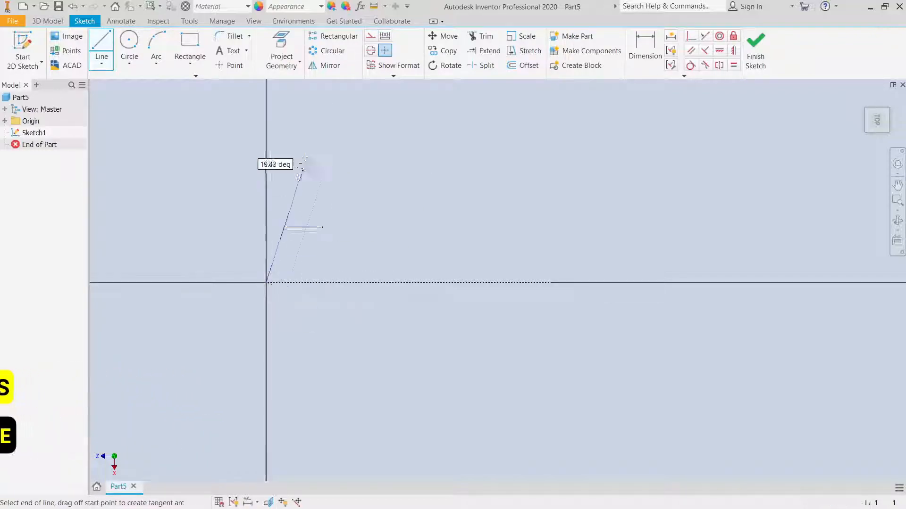
pyautogui.click(266, 108)
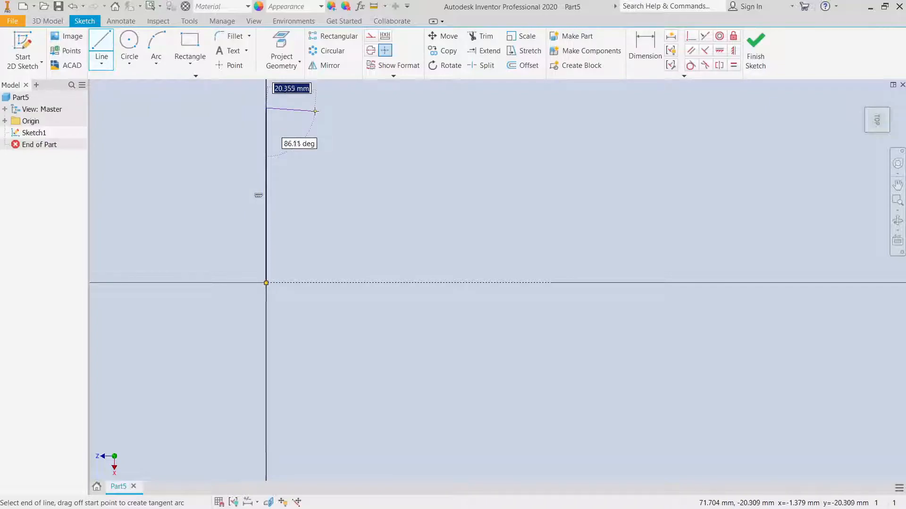
pyautogui.click(413, 107)
pyautogui.rightClick(413, 108)
pyautogui.click(452, 107)
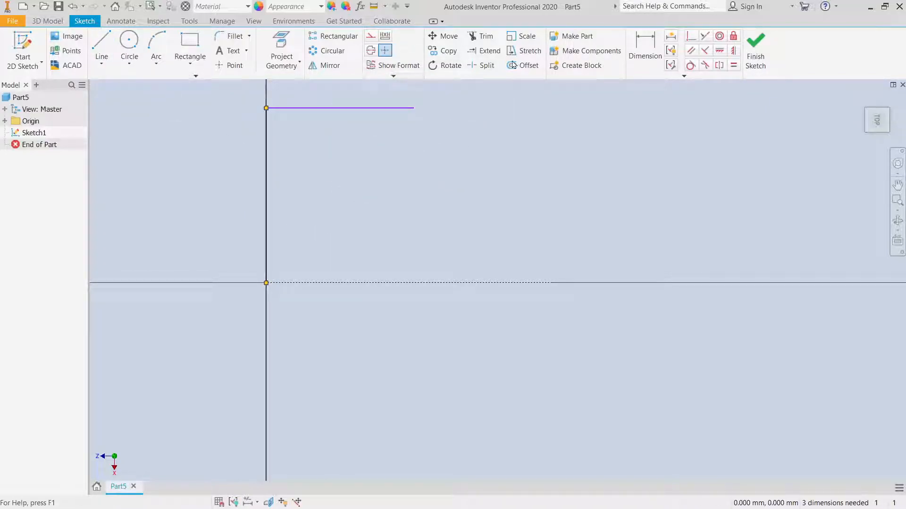
# - Dimension the vertical line's length as 130/2 mm
pyautogui.click(639, 50)
pyautogui.click(266, 172)
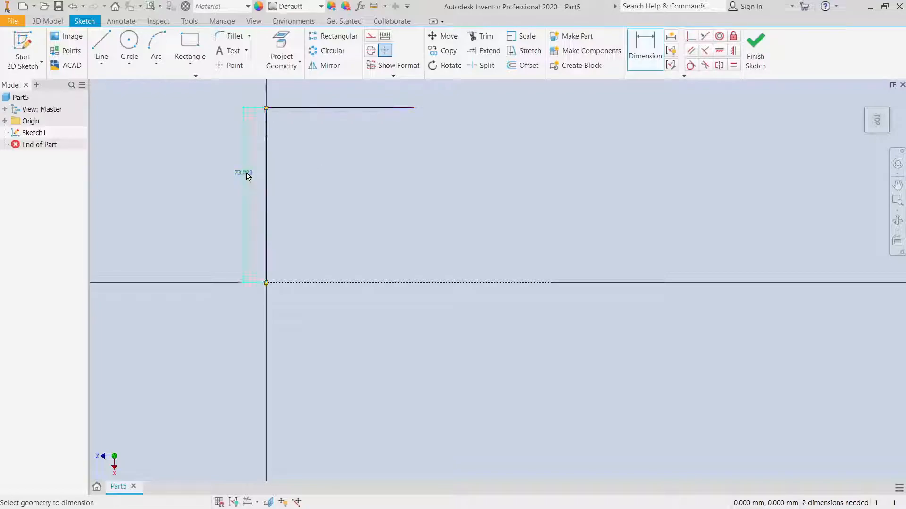
pyautogui.click(247, 176)
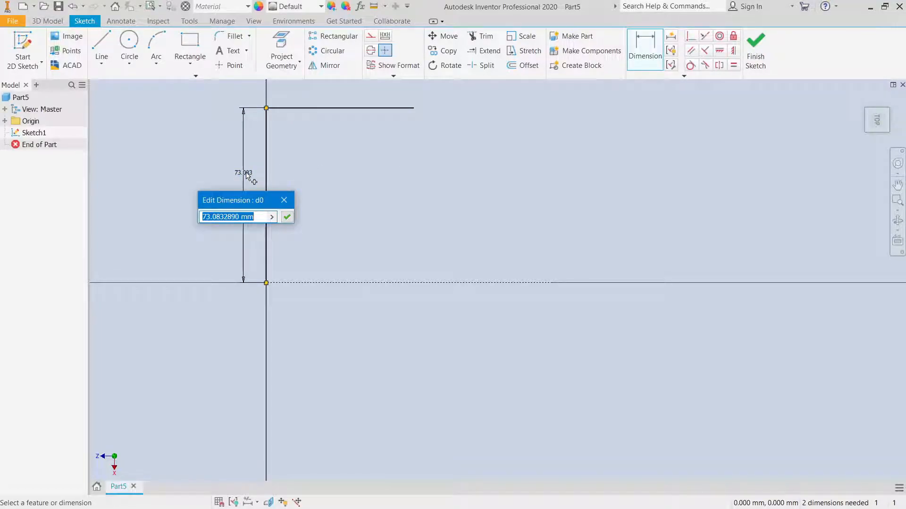
pyautogui.write('130/2')
pyautogui.press('Return')
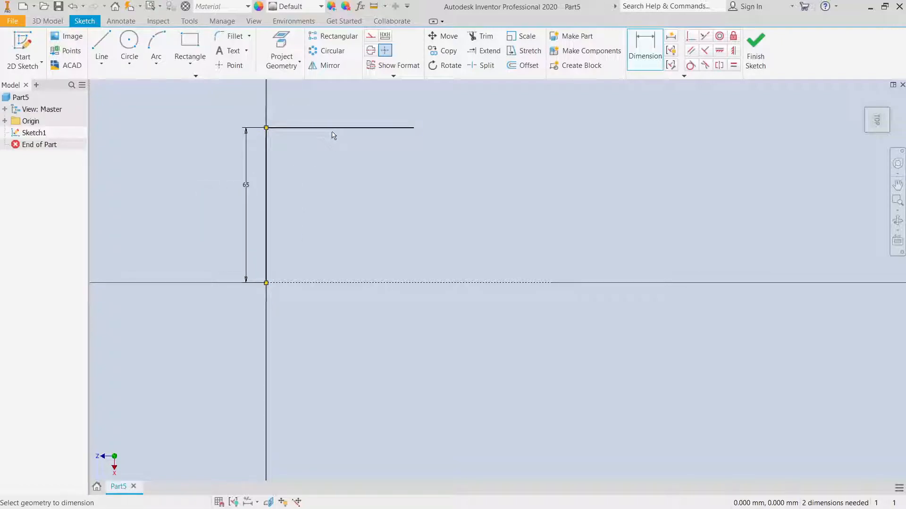
# - Dimension the upper horizontal line's length as 78.8 mm
pyautogui.click(333, 128)
pyautogui.click(334, 99)
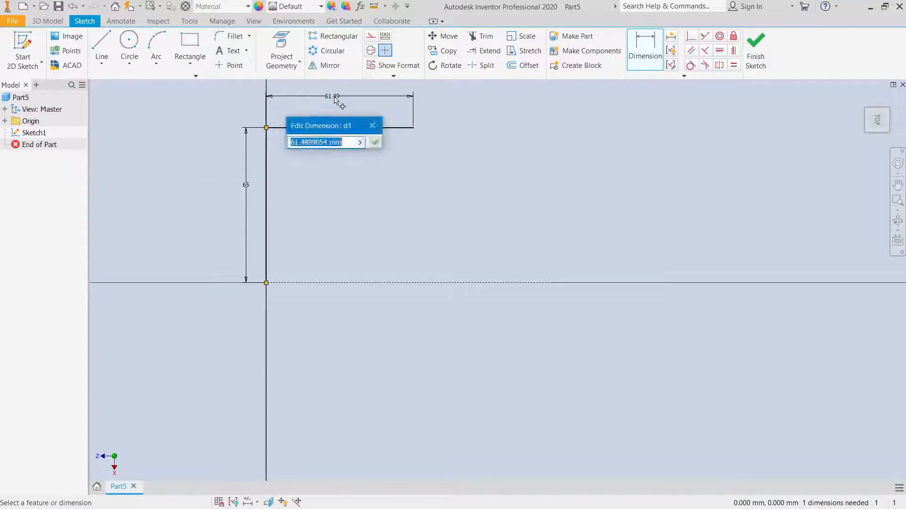
pyautogui.write('7')
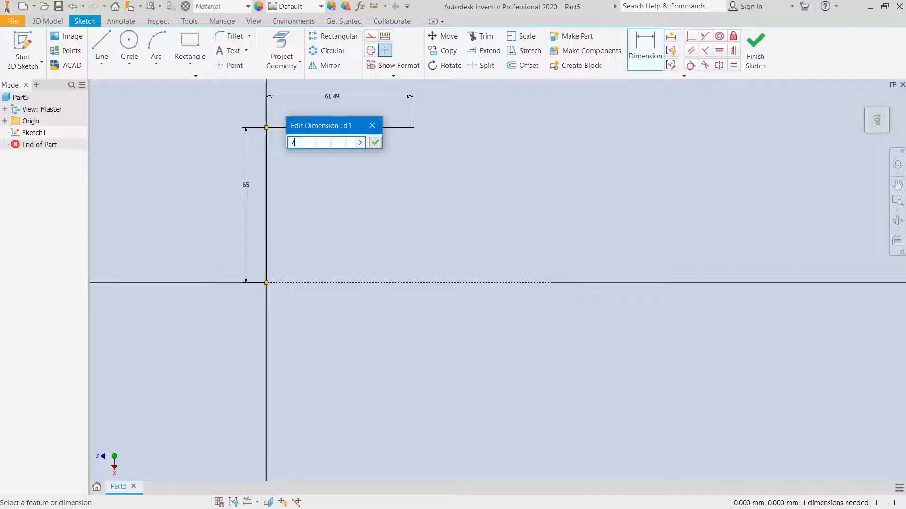
pyautogui.write('8.8')
pyautogui.press('Return')
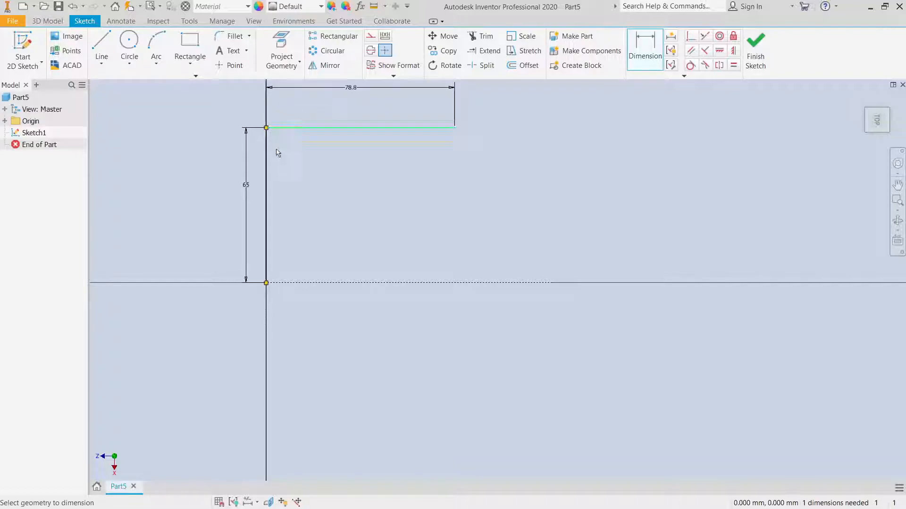
pyautogui.rightClick(212, 189)
pyautogui.click(242, 192)
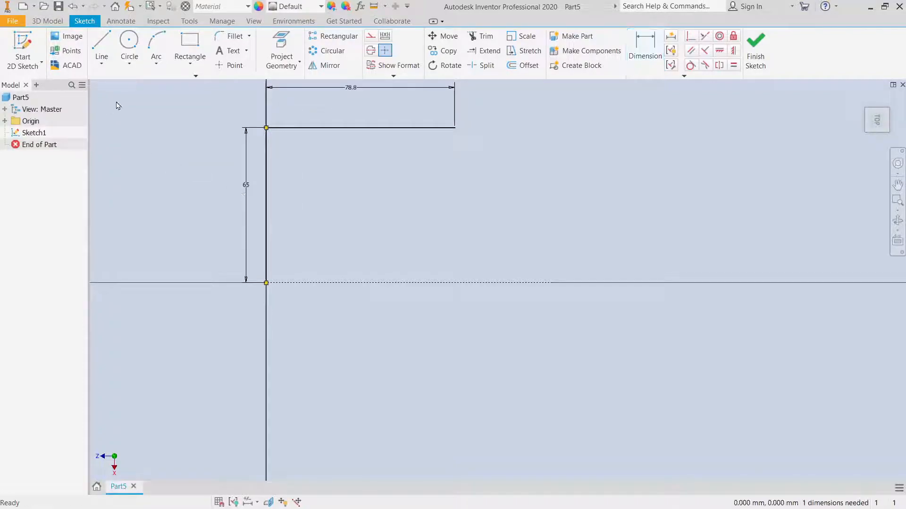
# - Draw a circle of 73 mm radius centred on the construction line, directly below the upper horizontal line's free end
pyautogui.click(130, 45)
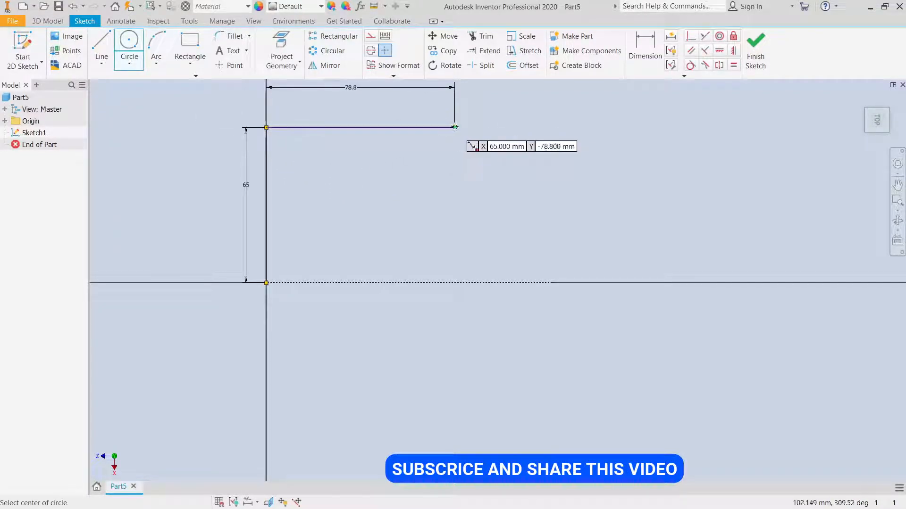
pyautogui.click(454, 282)
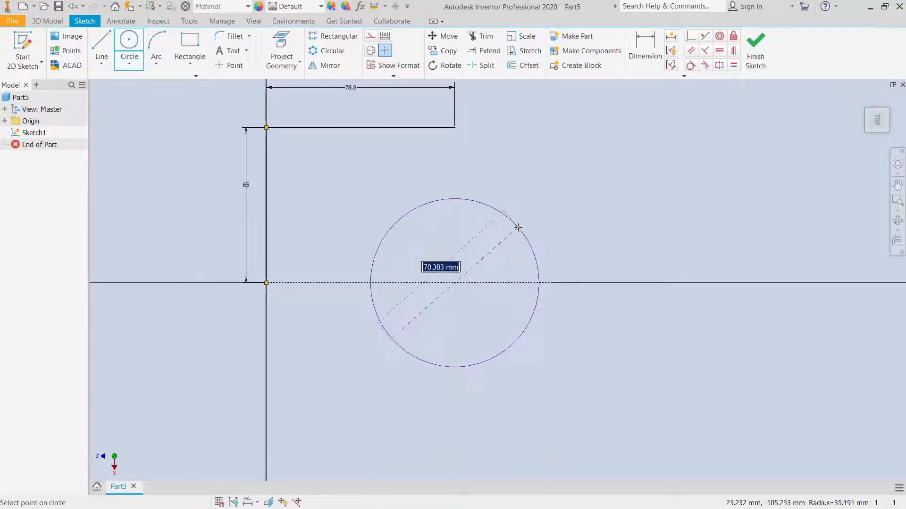
pyautogui.rightClick(518, 227)
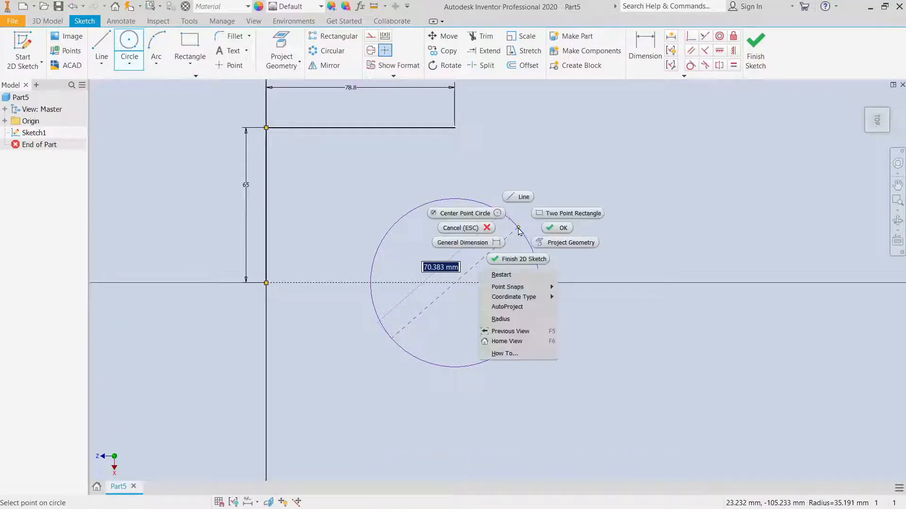
pyautogui.click(501, 319)
pyautogui.write('73')
pyautogui.press('Return')
pyautogui.rightClick(603, 139)
pyautogui.click(653, 139)
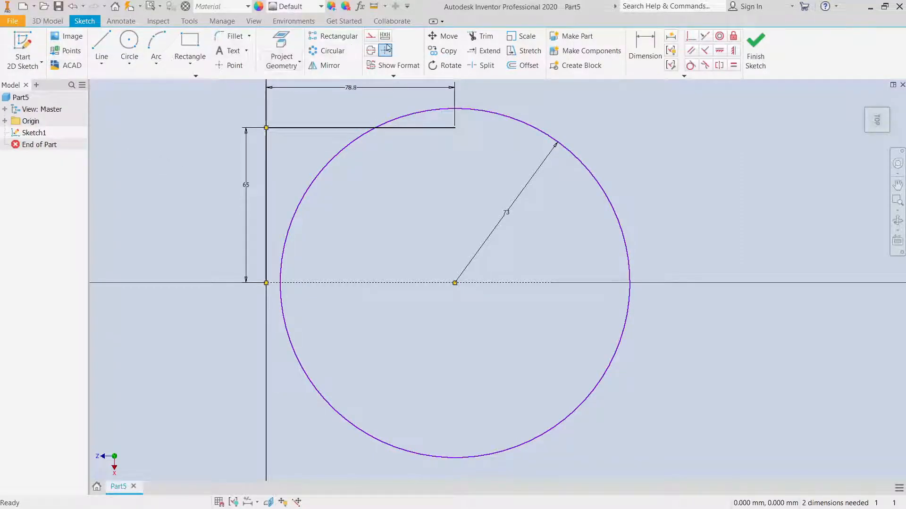
# - Dimension the horizontal distance between the vertical line and the circle's centre
pyautogui.click(645, 47)
pyautogui.click(266, 268)
pyautogui.click(455, 283)
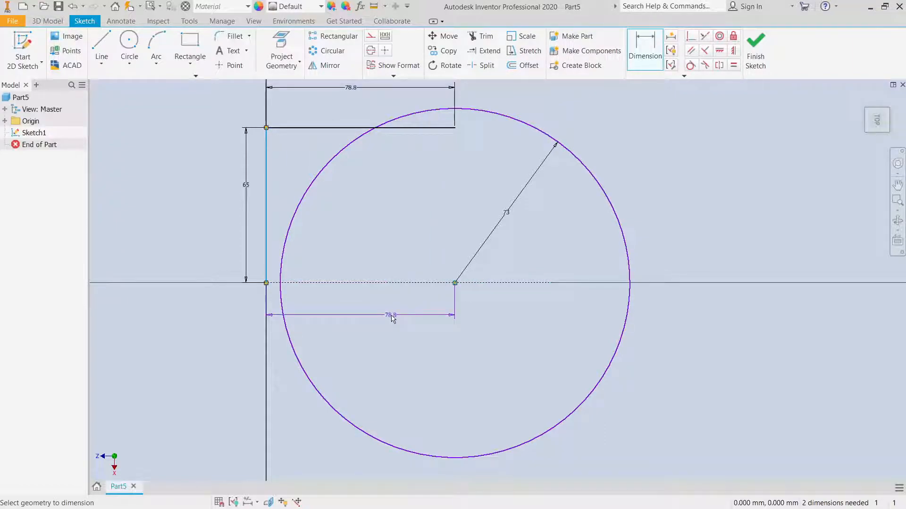
pyautogui.click(392, 320)
pyautogui.rightClick(420, 230)
pyautogui.click(454, 230)
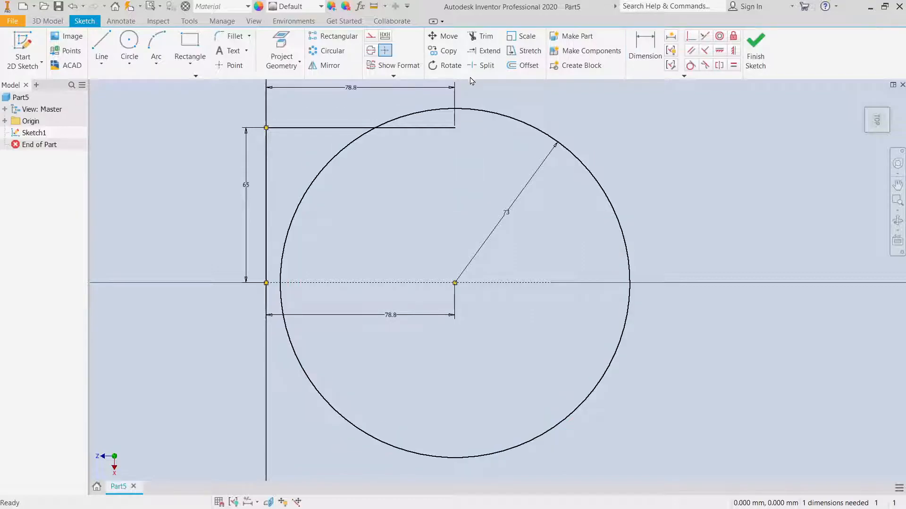
# - Try to extend the upper horizontal line to the circle
pyautogui.click(484, 51)
pyautogui.click(445, 131)
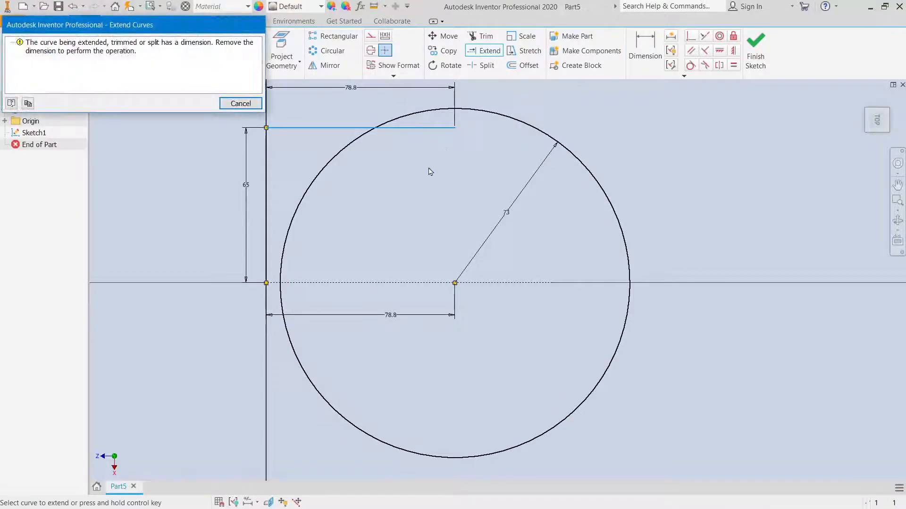
pyautogui.click(241, 103)
pyautogui.press('Escape')
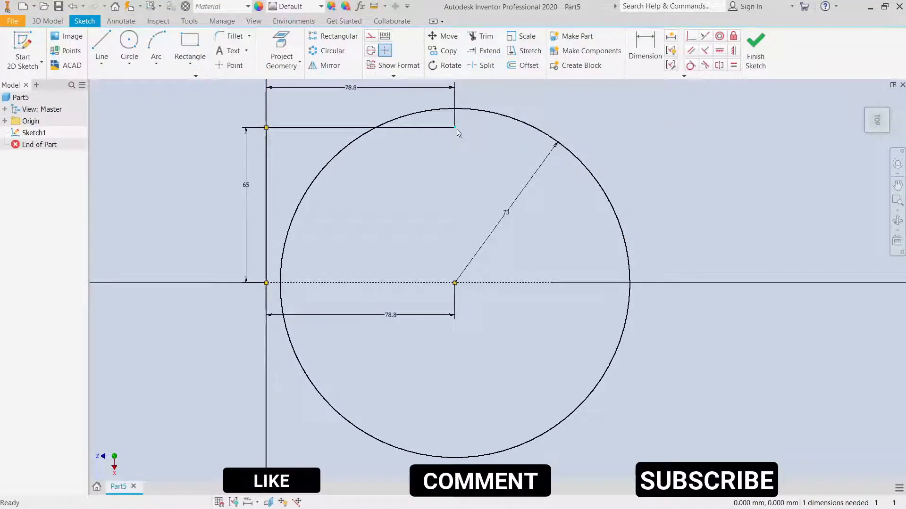
# - Delete the upper horizontal line's length dimension and extend that line to the far side of the circle
pyautogui.rightClick(350, 87)
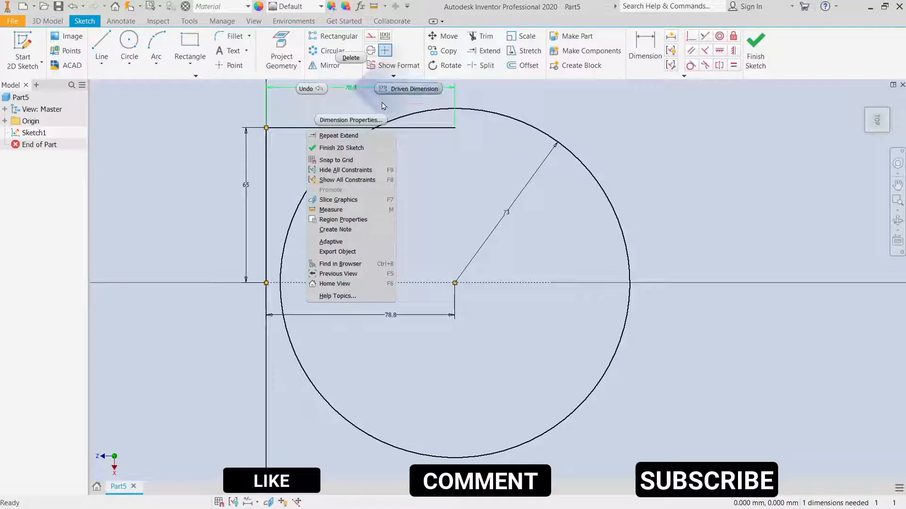
pyautogui.click(350, 67)
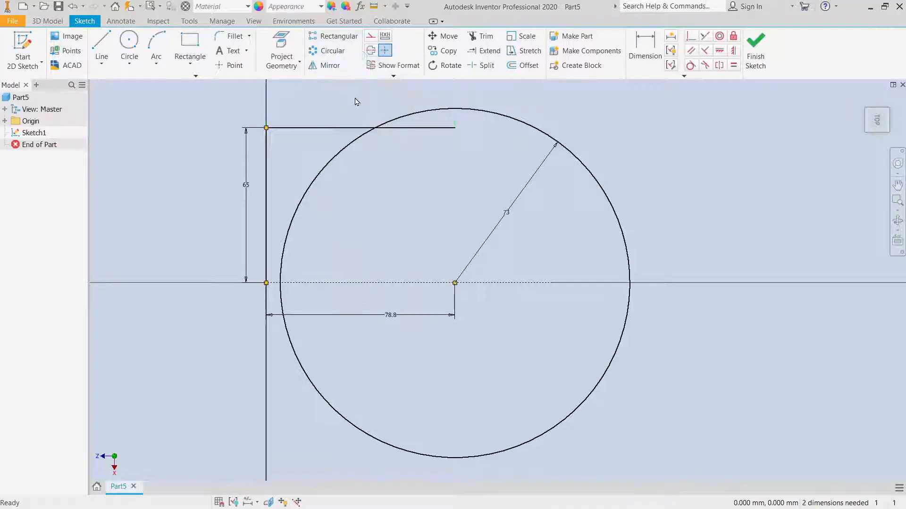
pyautogui.click(484, 58)
pyautogui.click(448, 131)
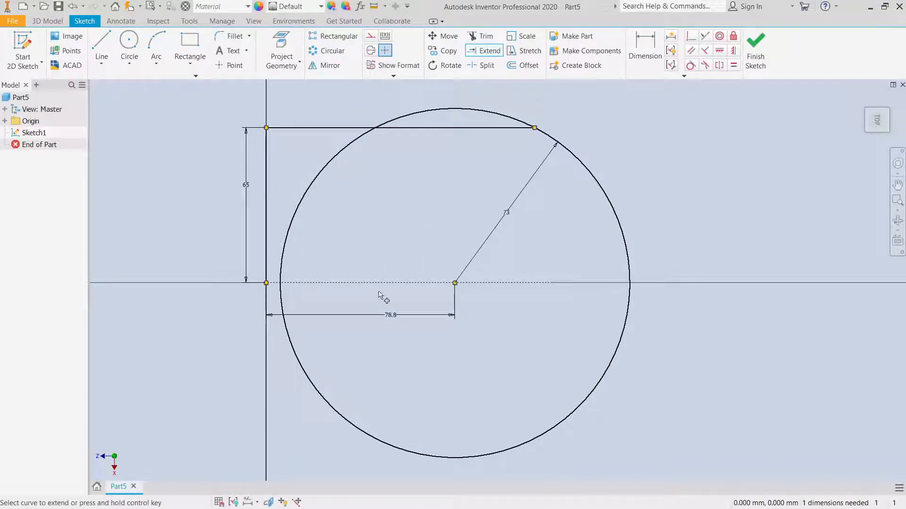
pyautogui.rightClick(399, 231)
pyautogui.click(401, 194)
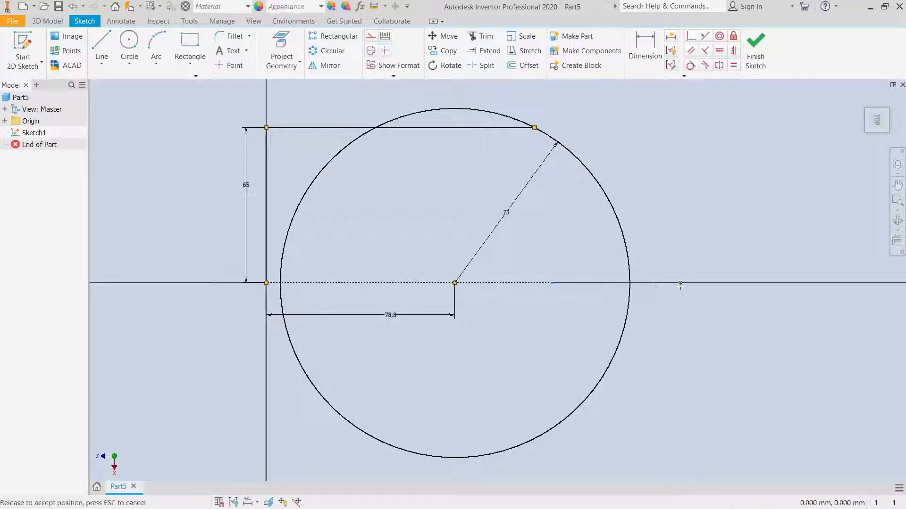
# - Trim the circle to the single arc running from the extended horizontal line's end down to the construction line
pyautogui.click(484, 36)
pyautogui.click(454, 110)
pyautogui.click(364, 142)
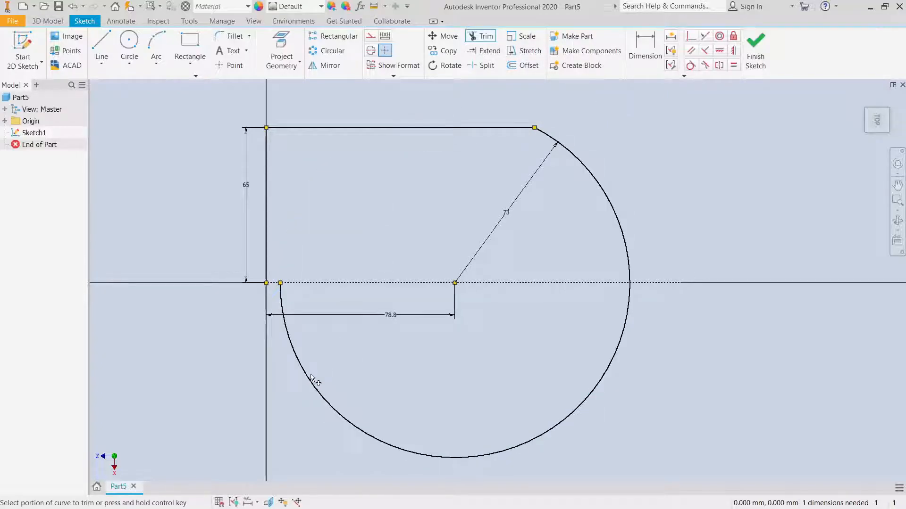
pyautogui.click(308, 375)
pyautogui.rightClick(726, 204)
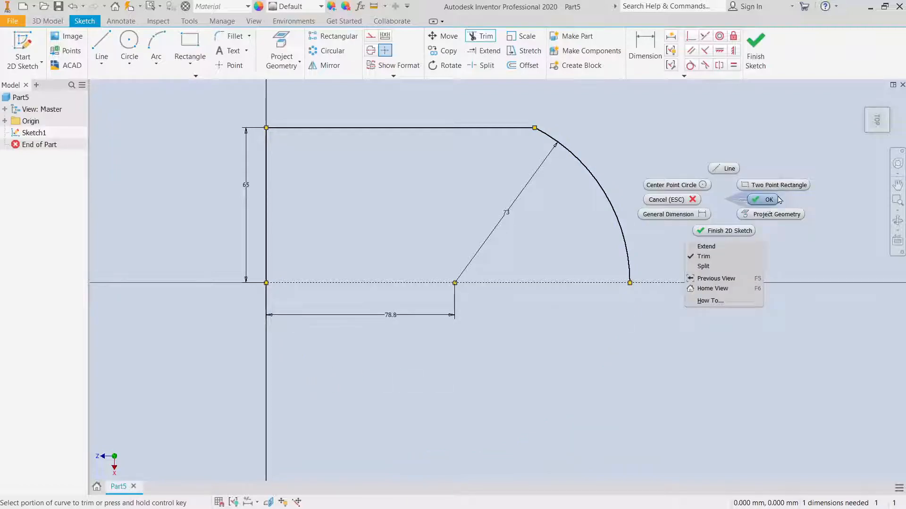
pyautogui.click(768, 207)
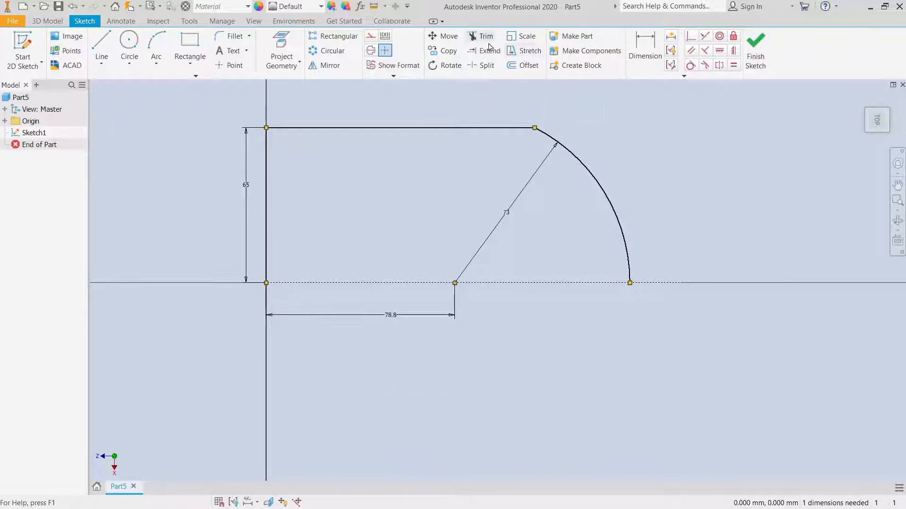
# - Mirror the vertical line, the upper horizontal line and the arc about the horizontal construction line
pyautogui.click(326, 65)
pyautogui.click(266, 198)
pyautogui.click(292, 130)
pyautogui.click(578, 159)
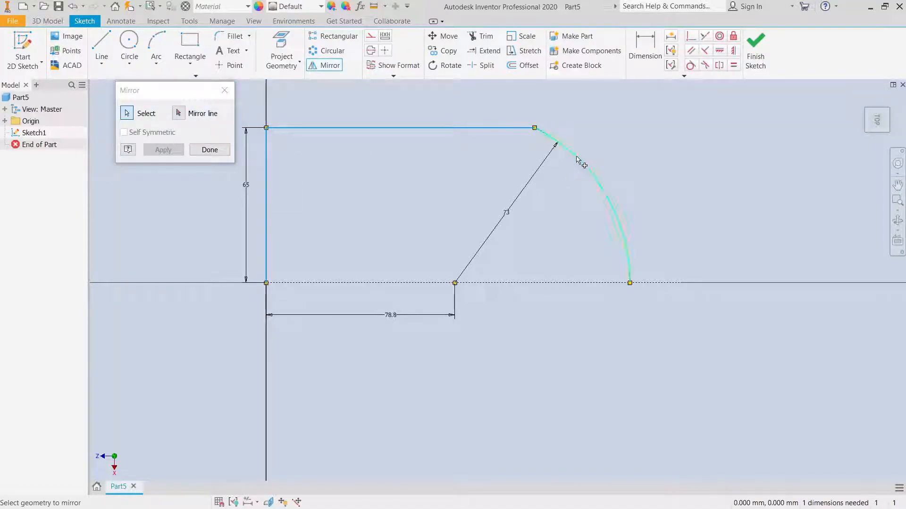
pyautogui.click(321, 282)
pyautogui.click(163, 150)
pyautogui.click(210, 150)
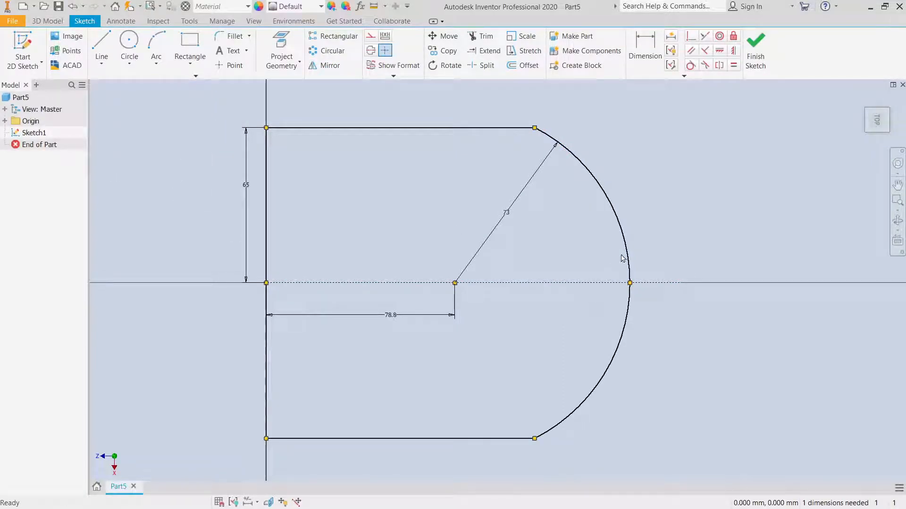
# - Finish the sketch and extrude the closed profile upward into a solid plate
pyautogui.click(755, 64)
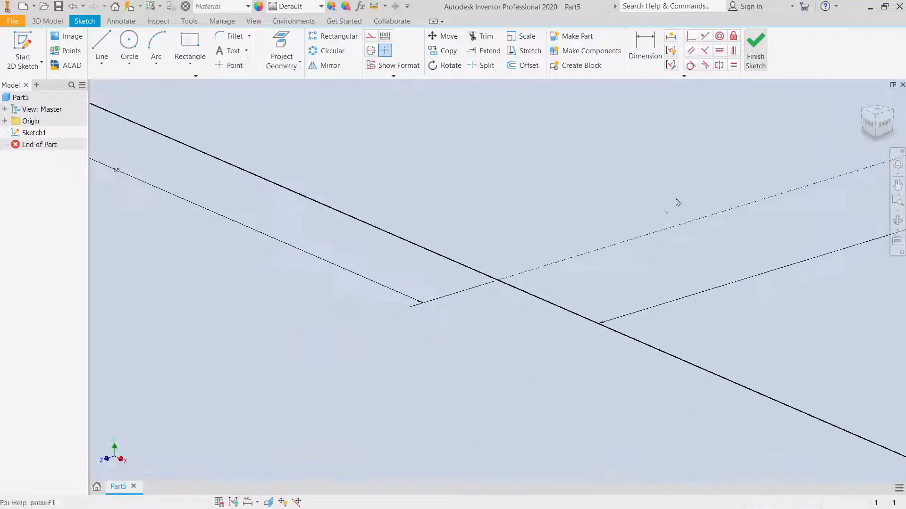
pyautogui.moveTo(694, 209)
pyautogui.mouseDown(button='middle')
pyautogui.moveTo(577, 263)
pyautogui.moveTo(617, 242)
pyautogui.mouseUp(button='middle')
pyautogui.scroll(5, 594, 249)
pyautogui.scroll(-3, 618, 242)
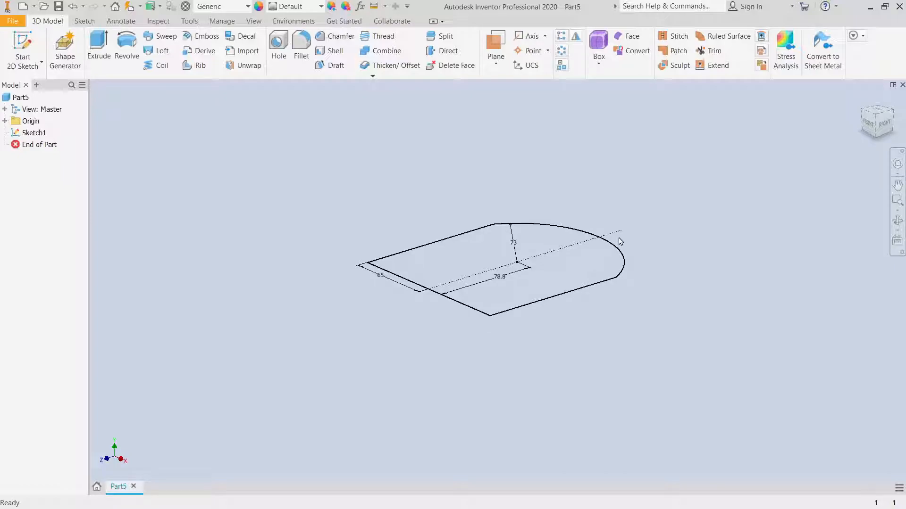
pyautogui.click(99, 45)
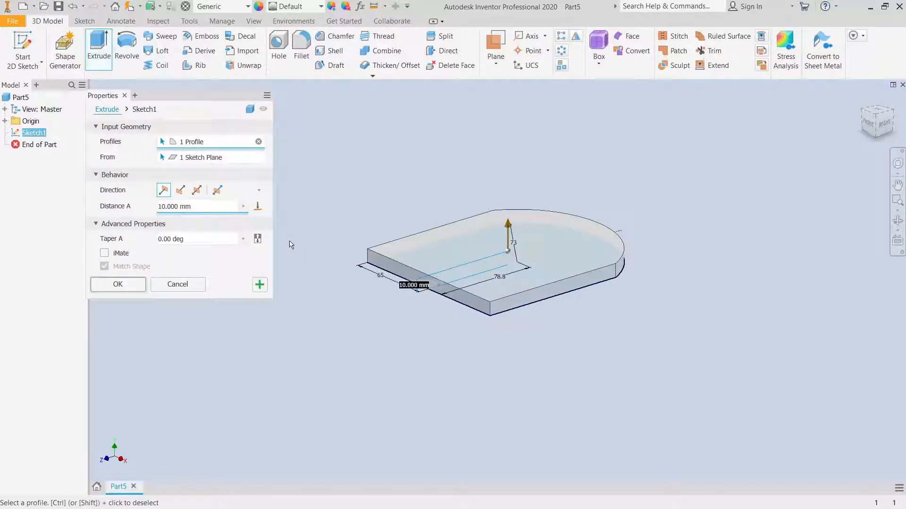
pyautogui.moveTo(205, 206); pyautogui.dragTo(154, 206)
pyautogui.write('1')
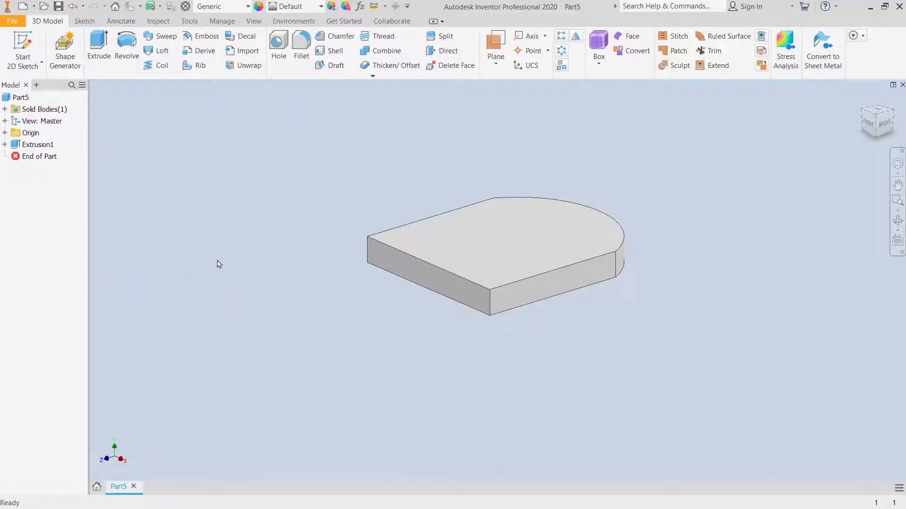
# - Start a sketch on the plate's flat end face and project the face's right vertical edge as construction geometry
pyautogui.click(461, 299)
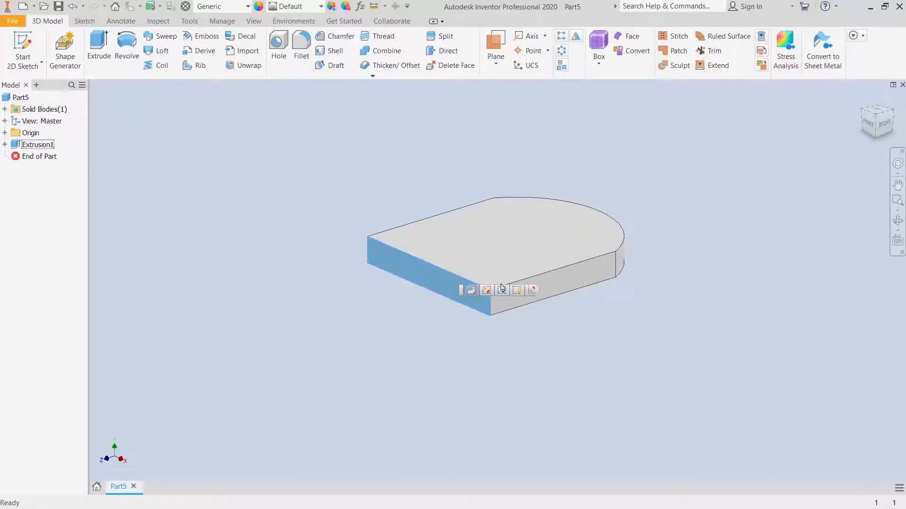
pyautogui.click(533, 293)
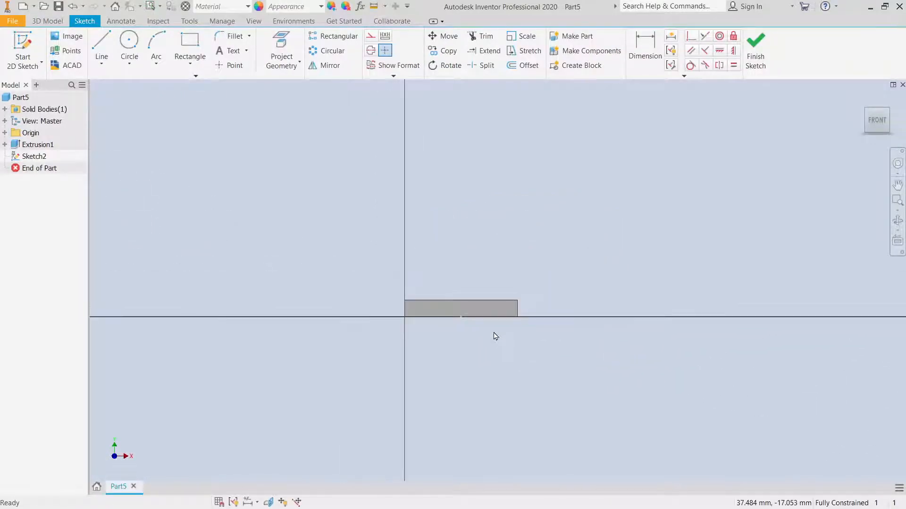
pyautogui.scroll(2, 495, 336)
pyautogui.moveTo(430, 324); pyautogui.dragTo(478, 377, button='middle')
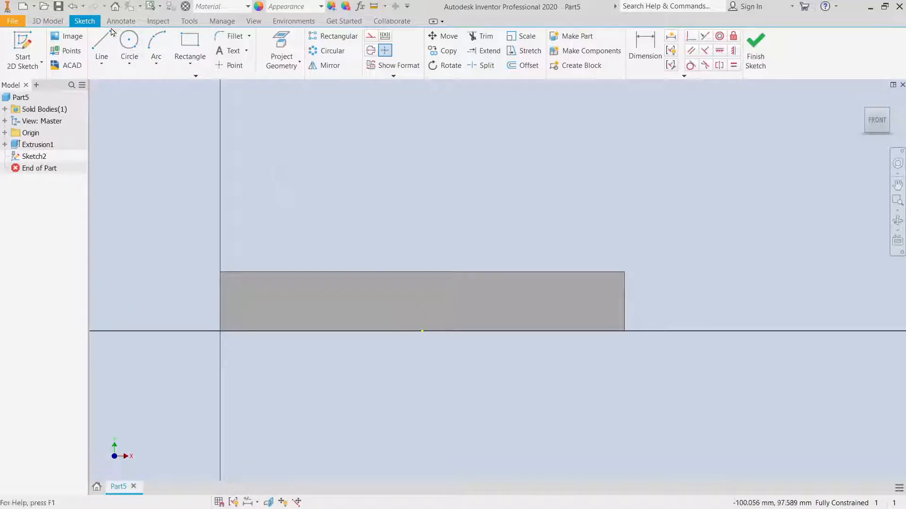
pyautogui.click(189, 47)
pyautogui.rightClick(583, 202)
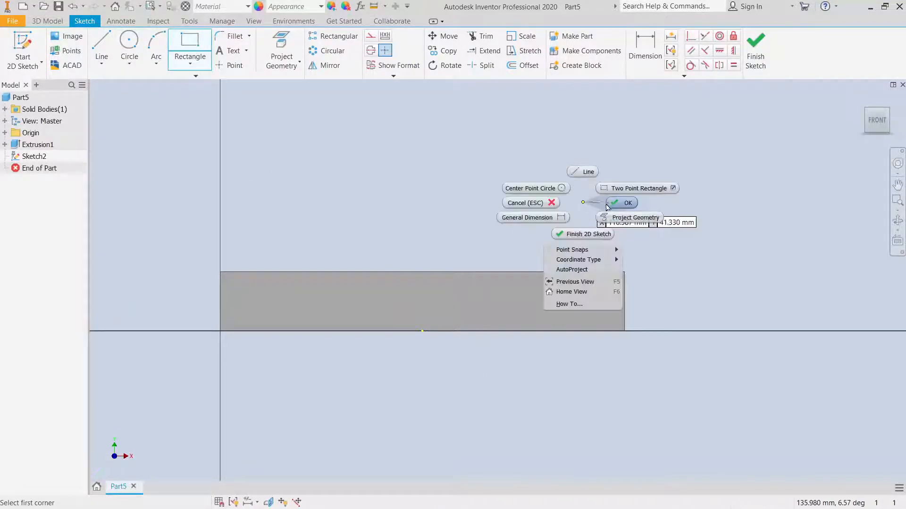
pyautogui.click(632, 217)
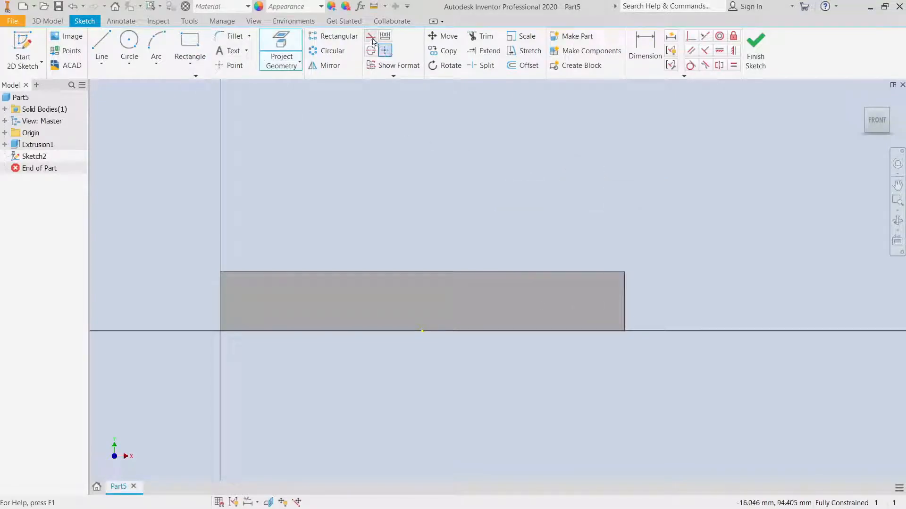
pyautogui.click(625, 305)
pyautogui.rightClick(610, 229)
pyautogui.click(639, 228)
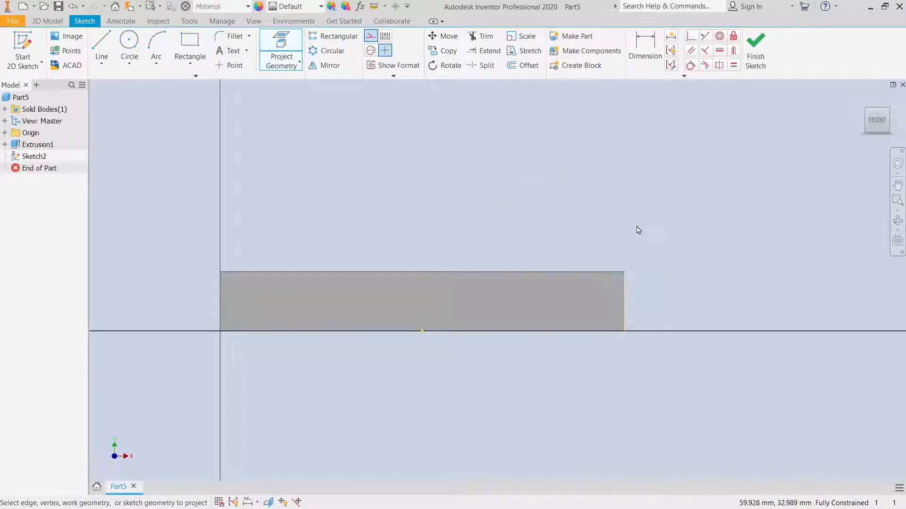
# - Draw a vertical construction line about 28 mm long downward from the midpoint of the end face's bottom edge
pyautogui.click(101, 45)
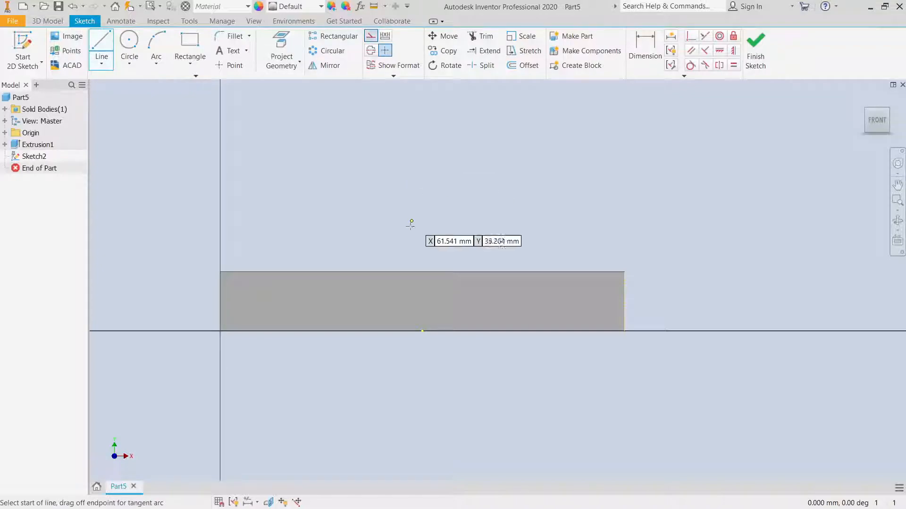
pyautogui.click(422, 331)
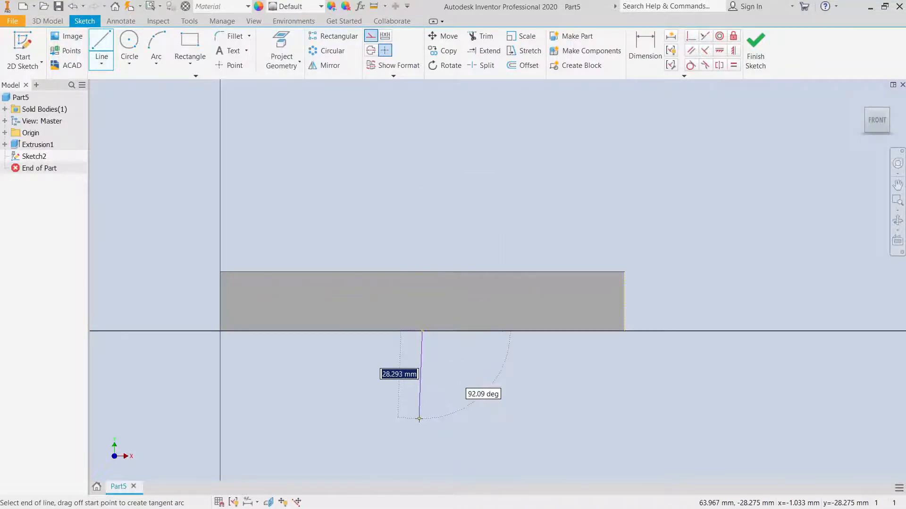
pyautogui.click(422, 419)
pyautogui.rightClick(448, 383)
pyautogui.click(480, 383)
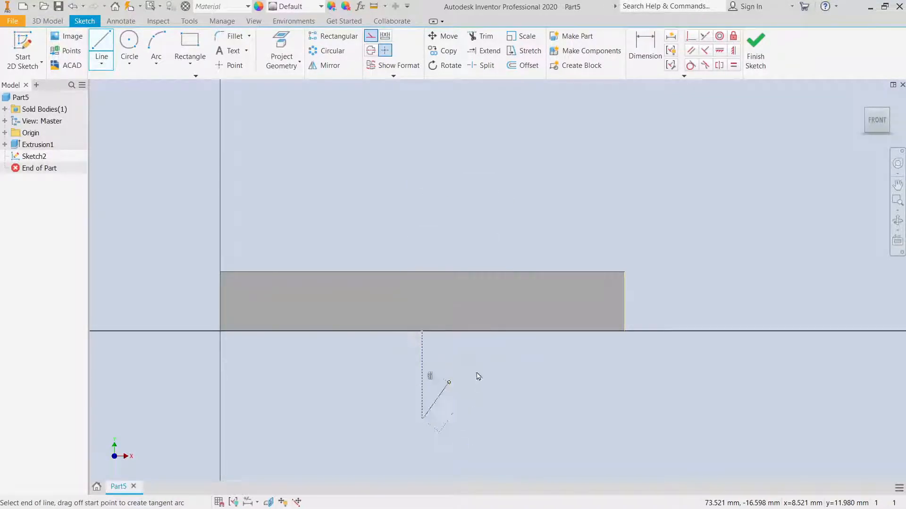
# - Sketch a rectangle about 49 mm wide and 25 mm high above the plate, starting from the end face's upper right corner
pyautogui.click(189, 45)
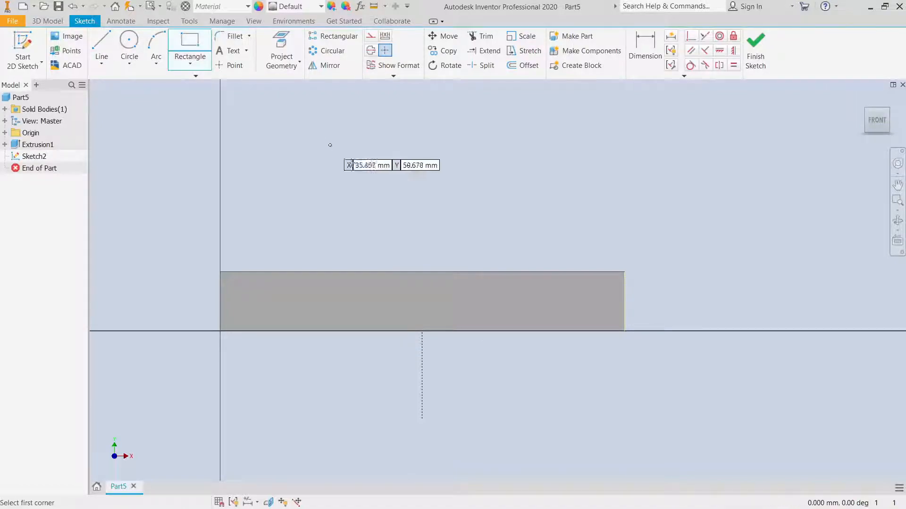
pyautogui.click(624, 271)
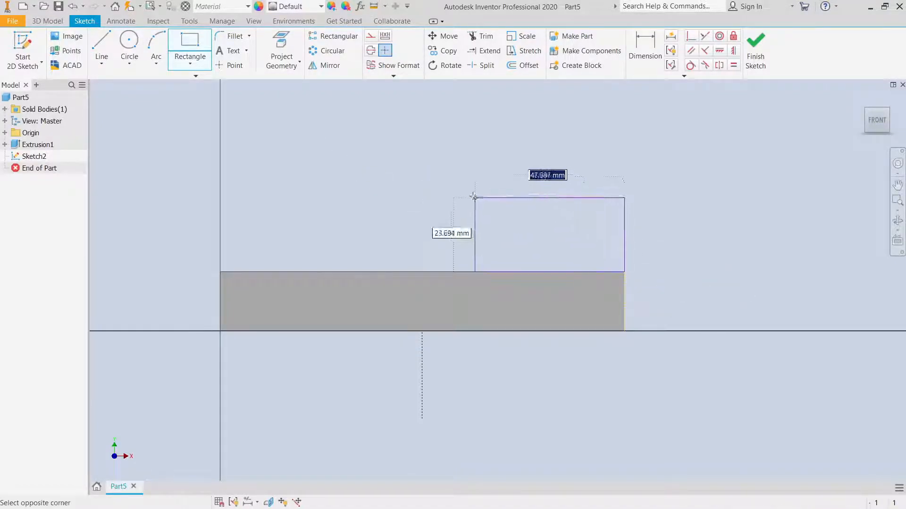
pyautogui.click(470, 194)
pyautogui.rightClick(471, 147)
pyautogui.click(507, 147)
# - Dimension the rectangle's width as 54-19 mm
pyautogui.click(646, 53)
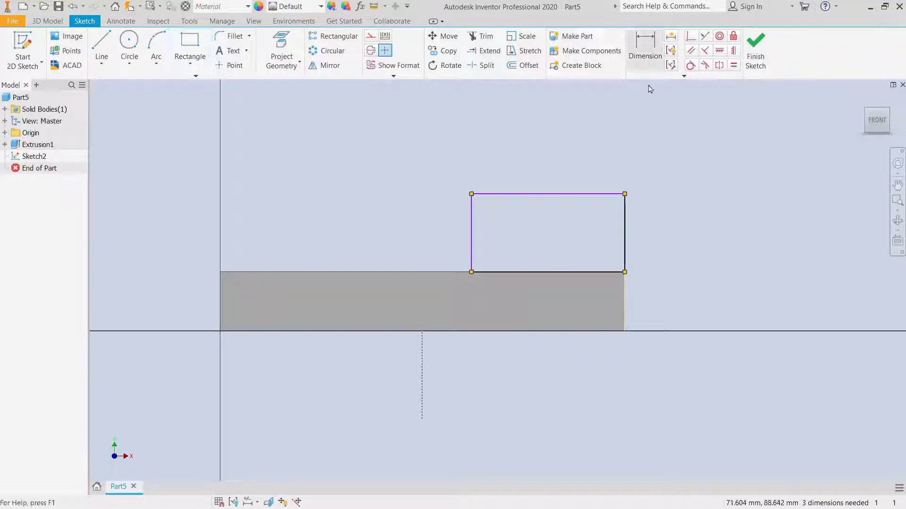
pyautogui.click(555, 193)
pyautogui.click(554, 174)
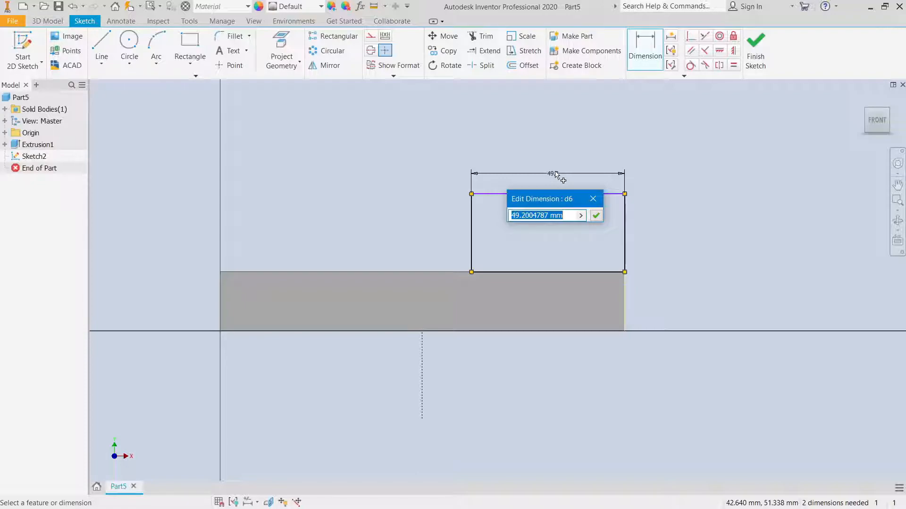
pyautogui.write('54-19')
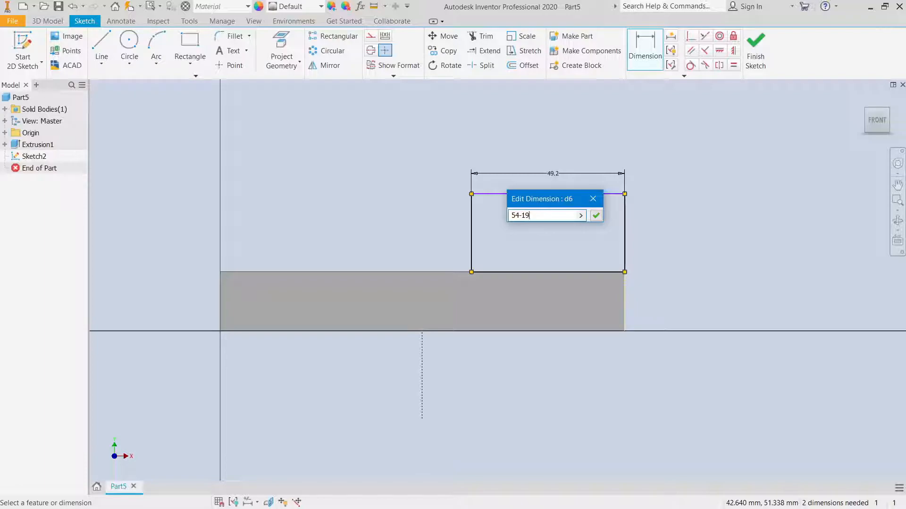
pyautogui.press('Return')
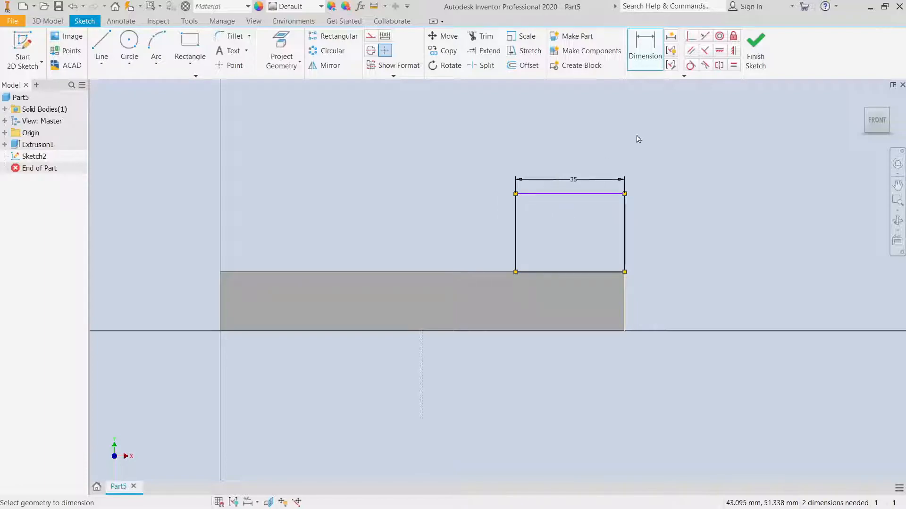
pyautogui.rightClick(647, 153)
pyautogui.click(688, 145)
# - Dimension the height from the plate's bottom edge to the rectangle's top edge as 54 mm
pyautogui.press('d')
pyautogui.click(597, 193)
pyautogui.click(613, 330)
pyautogui.click(642, 236)
pyautogui.write('54')
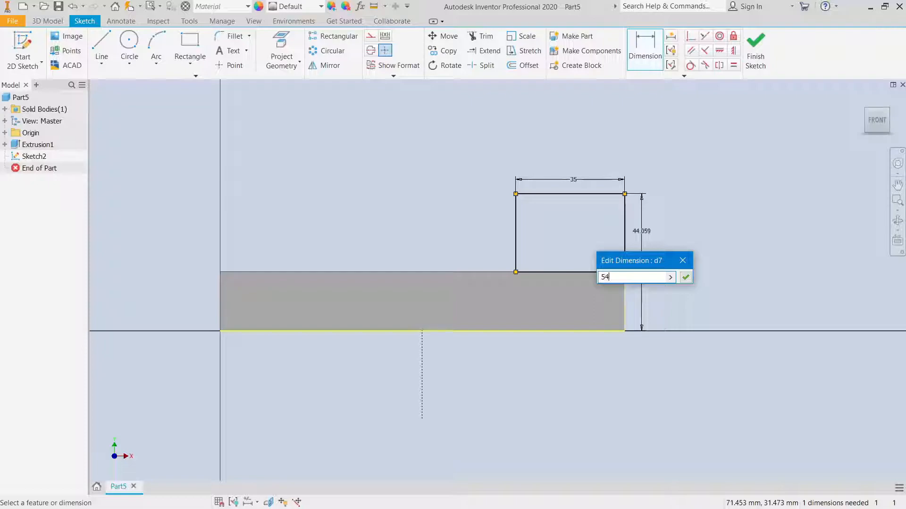
pyautogui.press('Return')
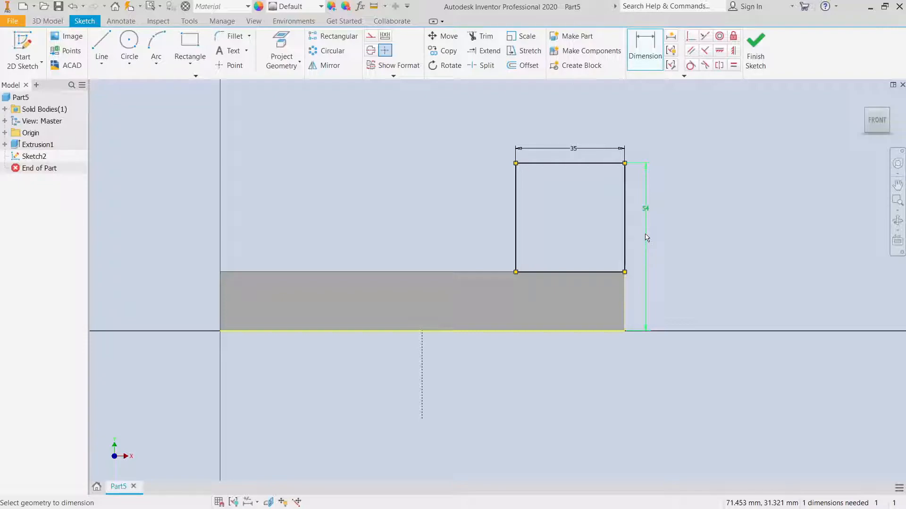
pyautogui.rightClick(461, 89)
pyautogui.click(502, 89)
# - Delete the rectangle's width dimension and dimension the distance from the vertical construction line to the rectangle's left side
pyautogui.rightClick(575, 149)
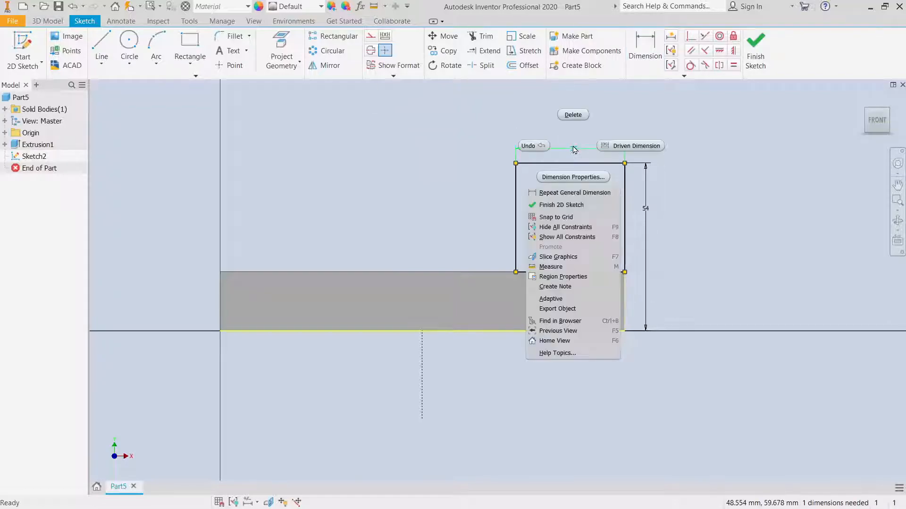
pyautogui.click(572, 115)
pyautogui.click(657, 58)
pyautogui.click(423, 370)
pyautogui.click(516, 246)
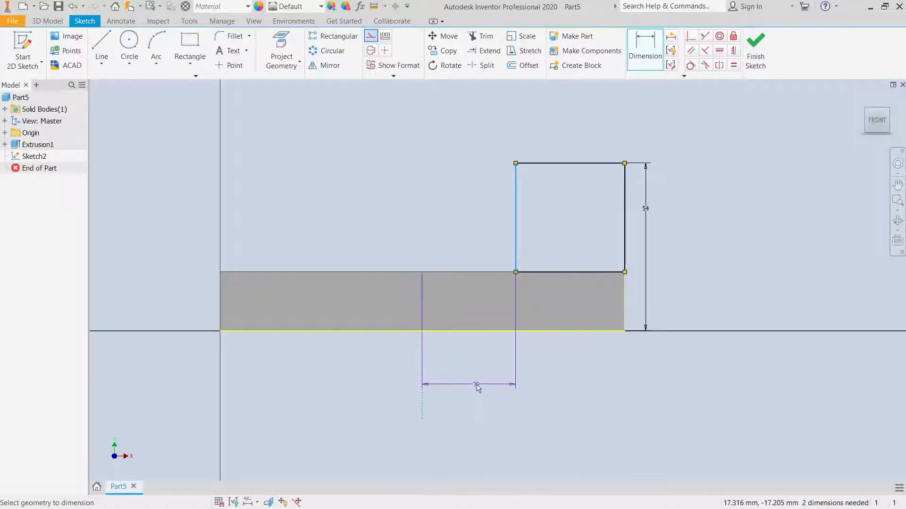
pyautogui.click(476, 384)
pyautogui.press('Escape')
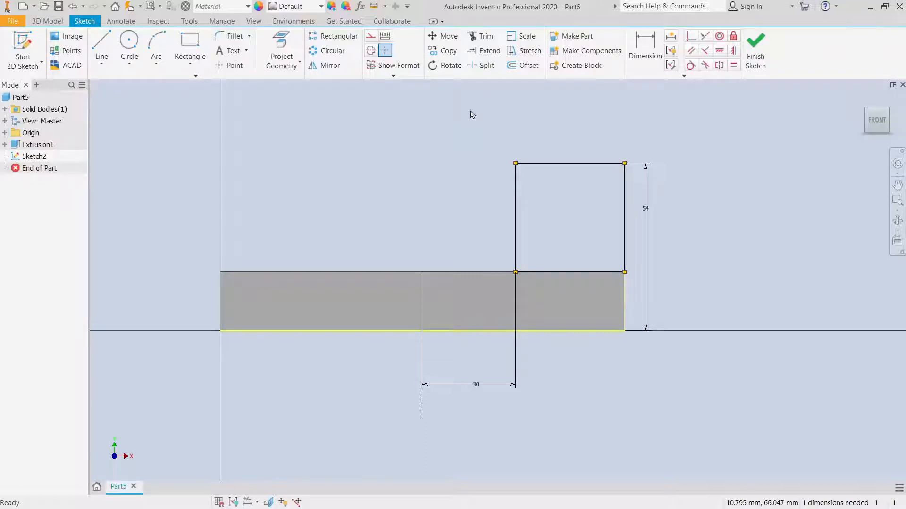
# - Mirror the rectangle about the vertical construction line
pyautogui.click(326, 65)
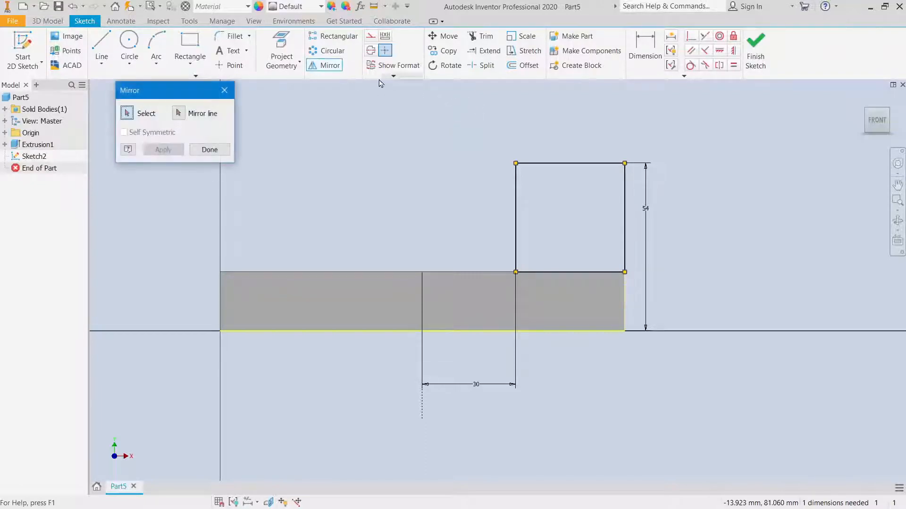
pyautogui.moveTo(502, 137); pyautogui.dragTo(666, 292)
pyautogui.click(178, 113)
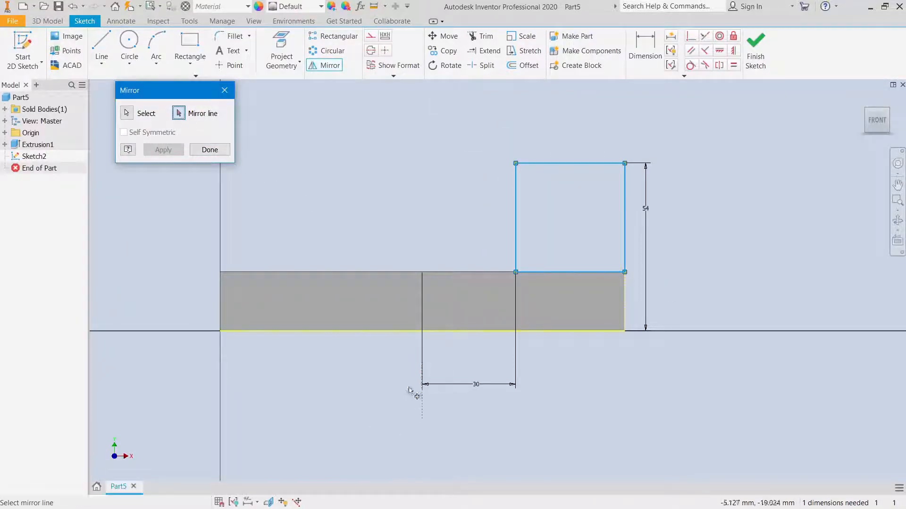
pyautogui.click(421, 367)
pyautogui.click(163, 150)
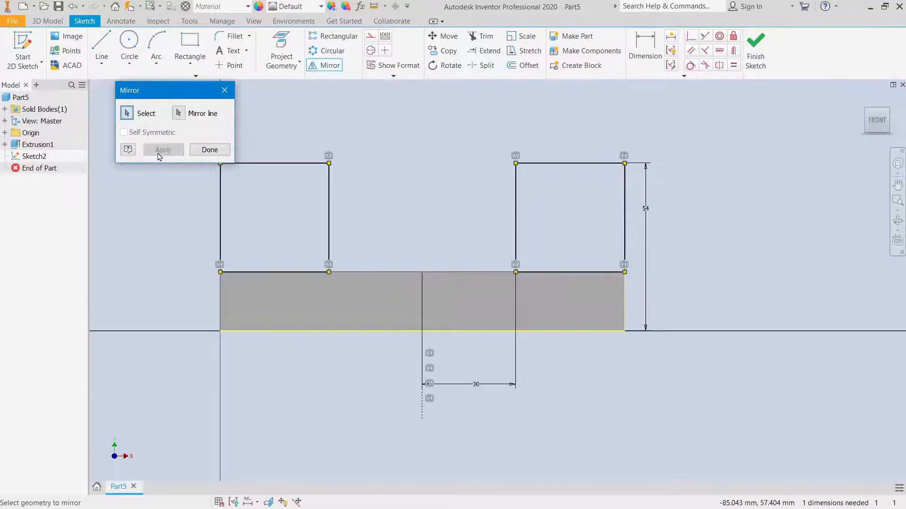
pyautogui.click(210, 150)
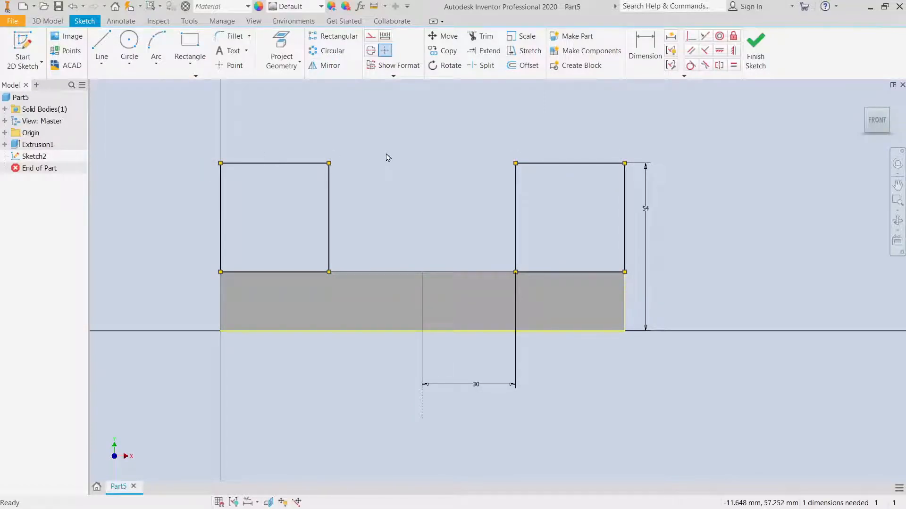
# - Set the distance between the construction line and the right rectangle's inner side to 15 mm, and finish the sketch
pyautogui.doubleClick(476, 385)
pyautogui.write('15')
pyautogui.press('Return')
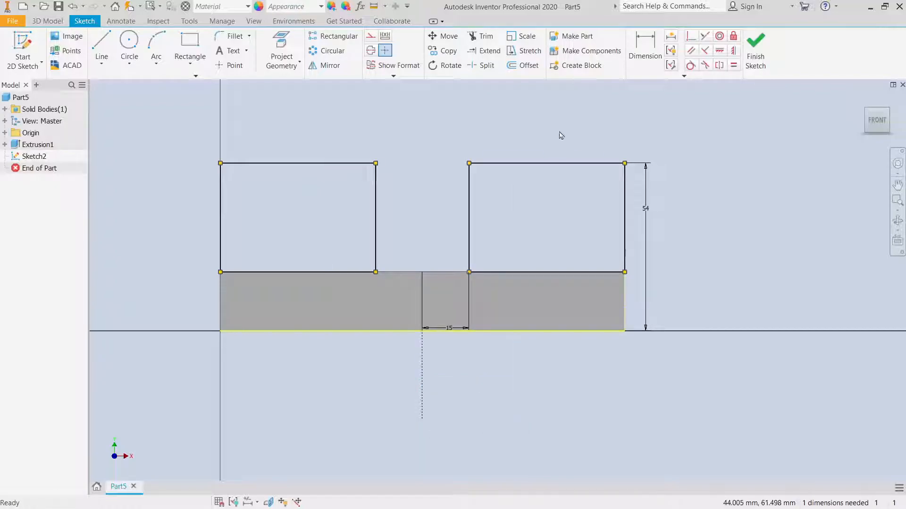
pyautogui.click(758, 55)
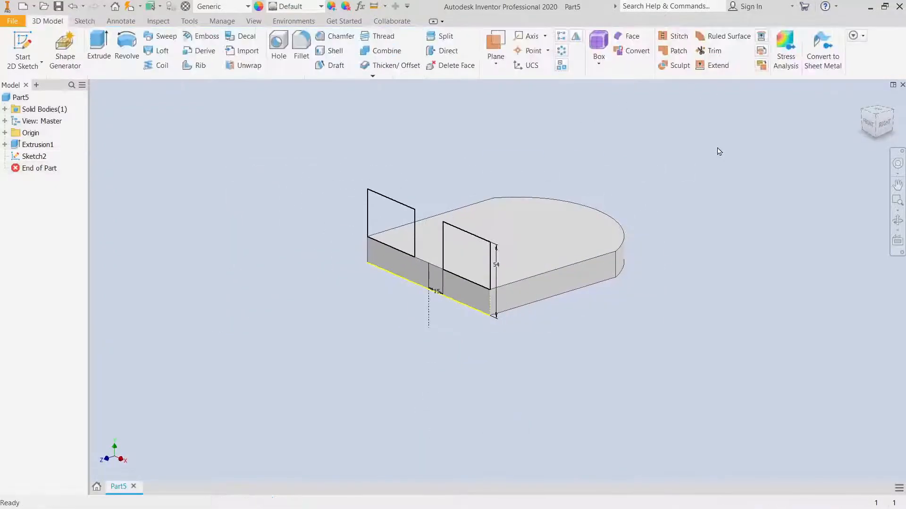
# - Reopen the end-face sketch, convert the plate's projected bottom edge to construction geometry and finish the sketch
pyautogui.click(29, 156)
pyautogui.rightClick(27, 156)
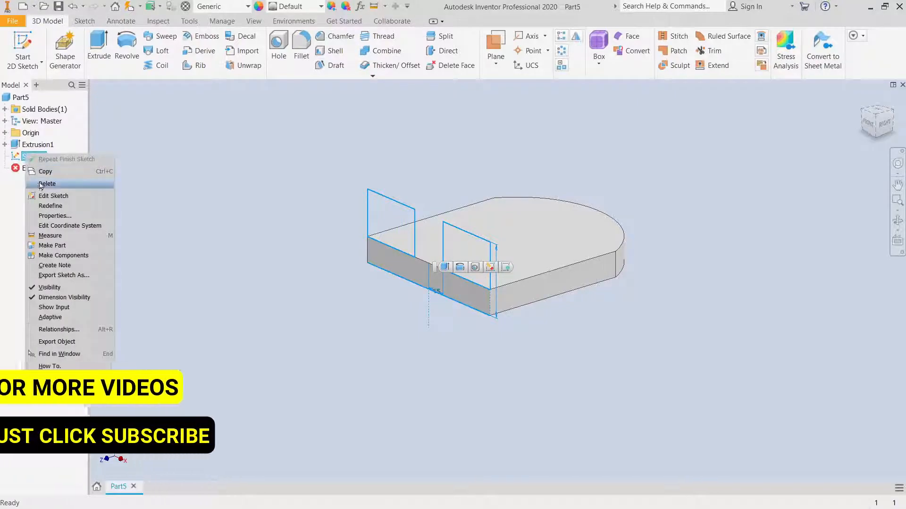
pyautogui.click(45, 196)
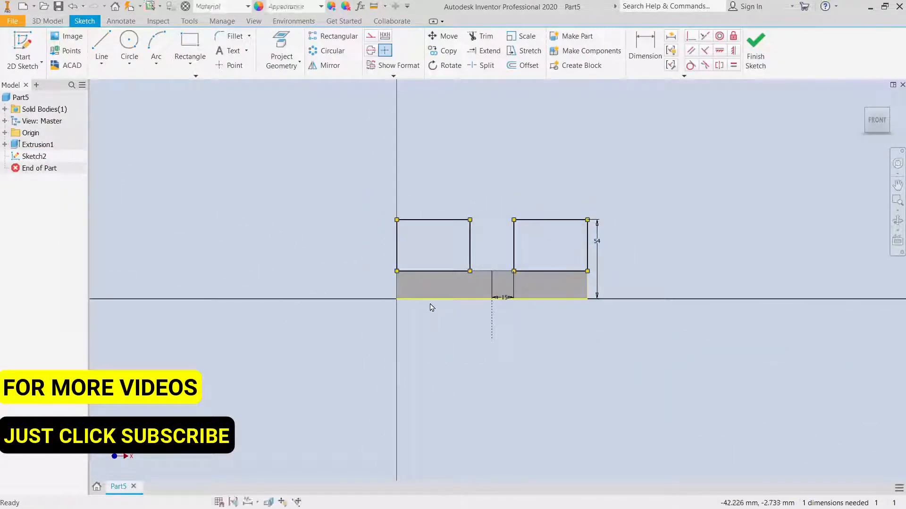
pyautogui.rightClick(430, 306)
pyautogui.click(415, 288)
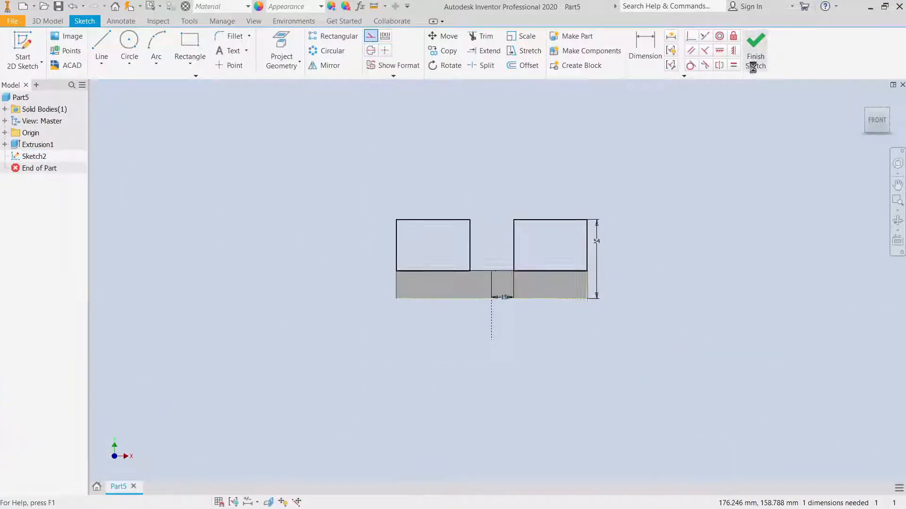
# - Extrude both rectangles 12 mm in the flipped direction over the plate, joining them to the body
pyautogui.click(99, 47)
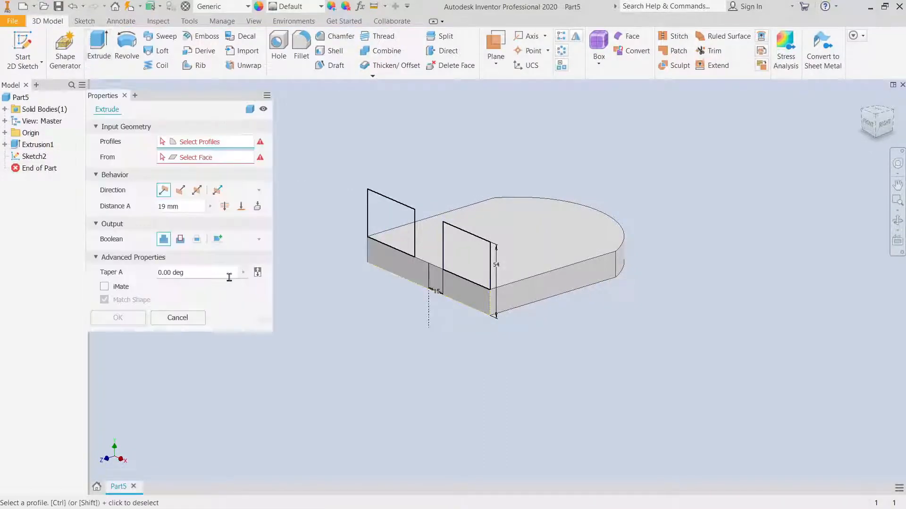
pyautogui.click(377, 224)
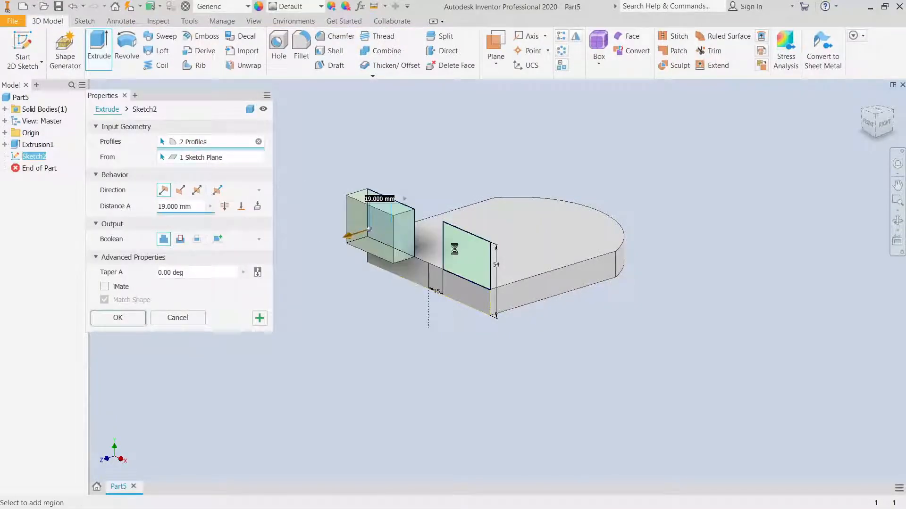
pyautogui.click(452, 247)
pyautogui.click(180, 191)
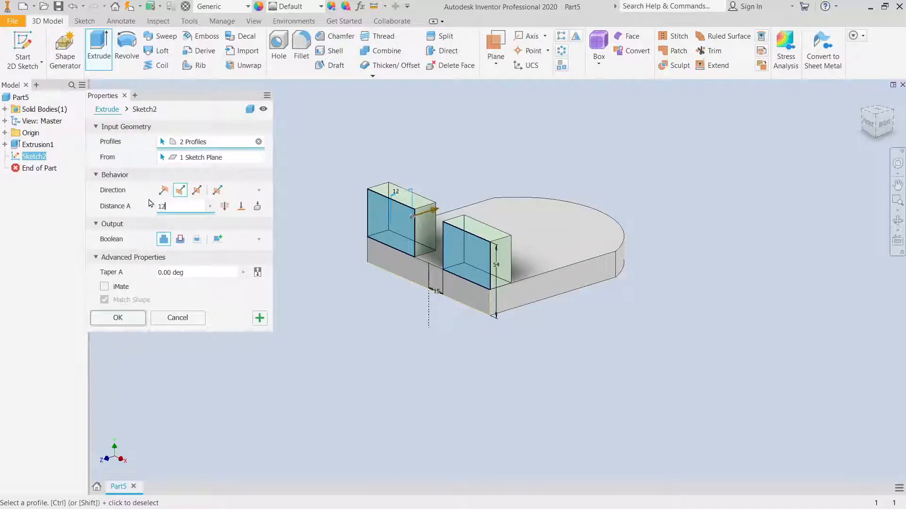
pyautogui.click(117, 318)
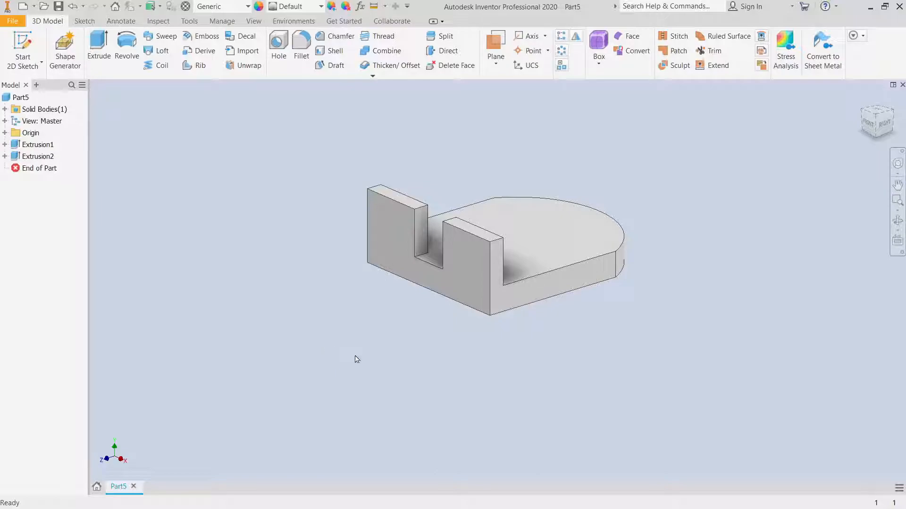
# - Start a new sketch on the underside of the base plate
pyautogui.keyDown('shift'); pyautogui.moveTo(397, 399); pyautogui.dragTo(501, 344, button='middle'); pyautogui.keyUp('shift')
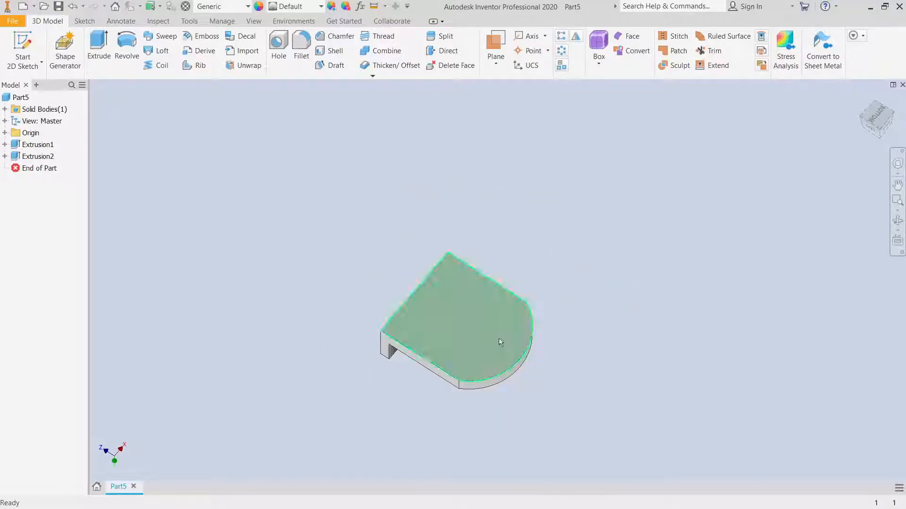
pyautogui.click(504, 335)
pyautogui.click(561, 329)
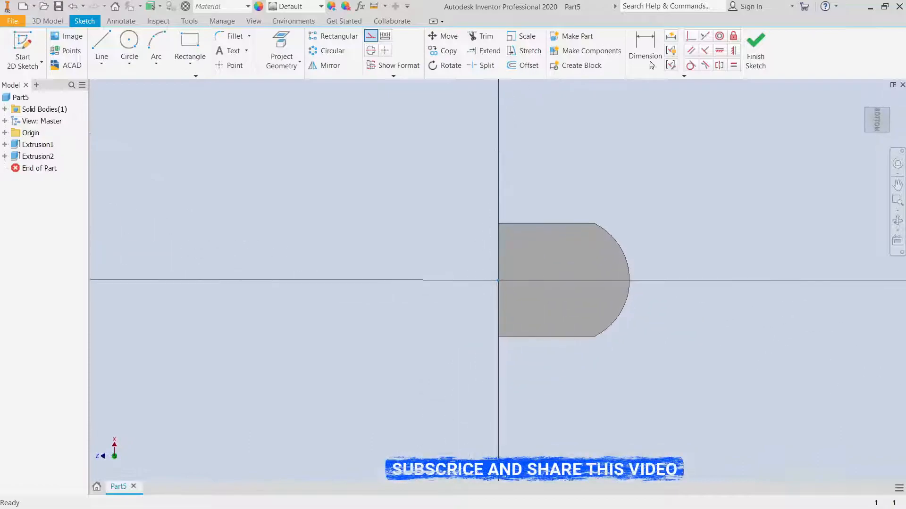
# - Sketch a circle about 99.4 mm in diameter inside the underside's outline, centred on the plate's lengthwise axis
pyautogui.click(129, 45)
pyautogui.click(570, 280)
pyautogui.click(570, 237)
pyautogui.rightClick(570, 238)
pyautogui.click(609, 243)
# - Set the underside circle's diameter to 98.5 mm
pyautogui.click(645, 47)
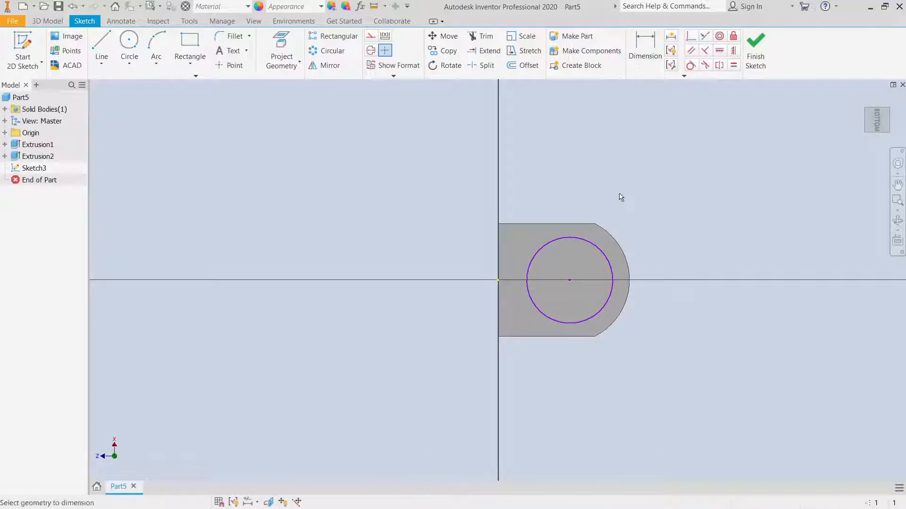
pyautogui.click(637, 196)
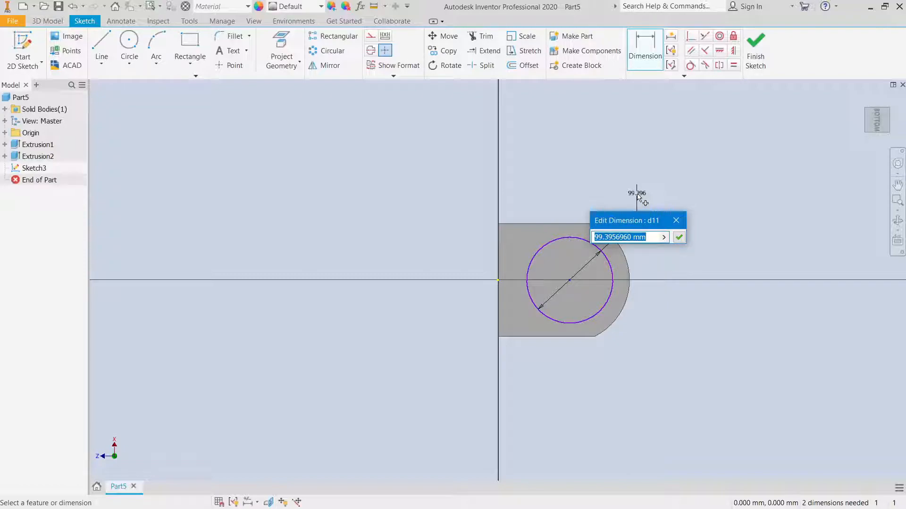
pyautogui.write('98.5')
pyautogui.press('Return')
pyautogui.rightClick(551, 106)
pyautogui.click(600, 106)
# - Make the circle concentric with the plate's rounded end and finish the sketch
pyautogui.click(719, 36)
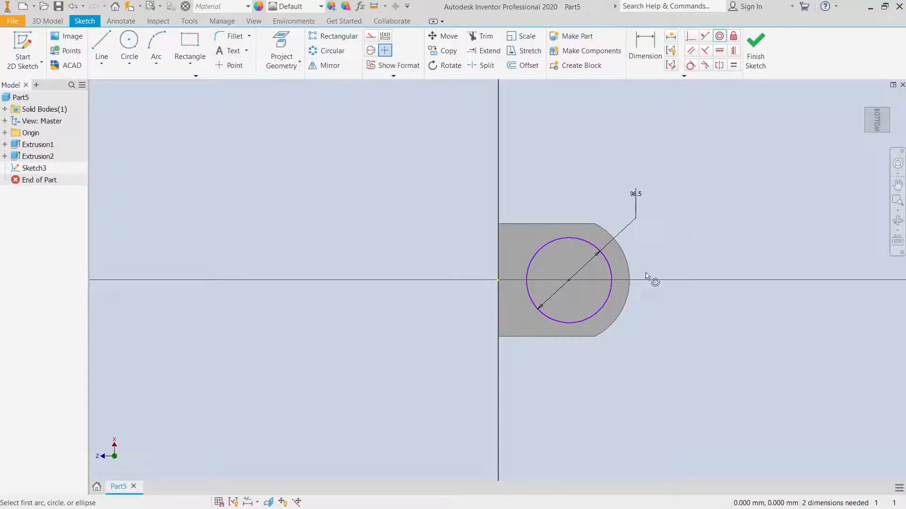
pyautogui.click(627, 275)
pyautogui.click(609, 270)
pyautogui.press('Escape')
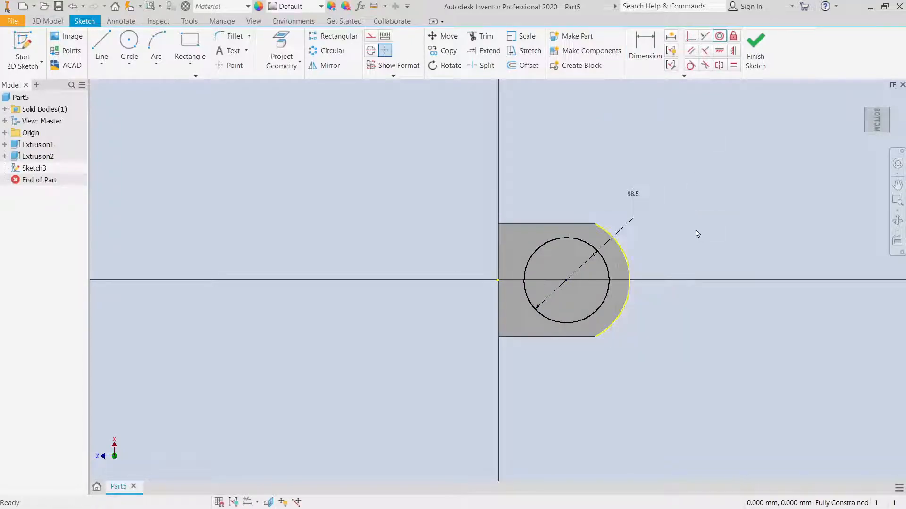
pyautogui.click(621, 263)
pyautogui.rightClick(622, 263)
pyautogui.press('Escape')
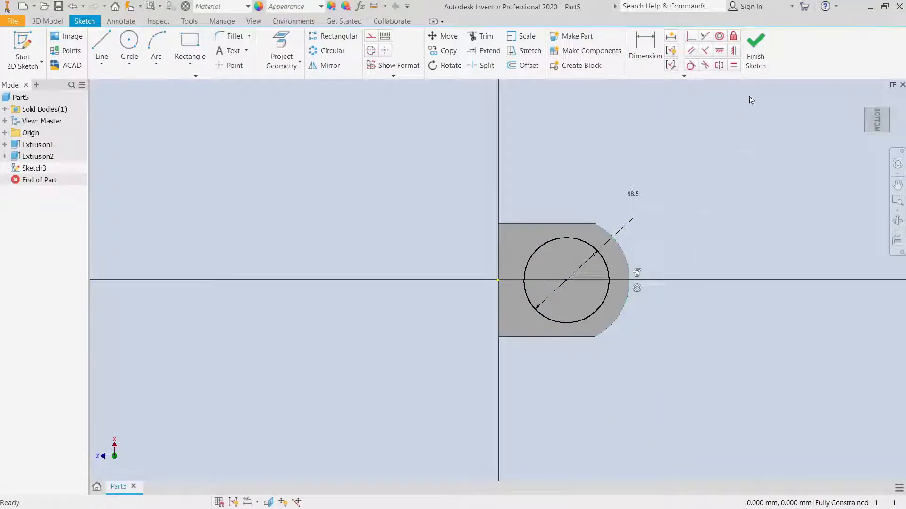
pyautogui.click(756, 52)
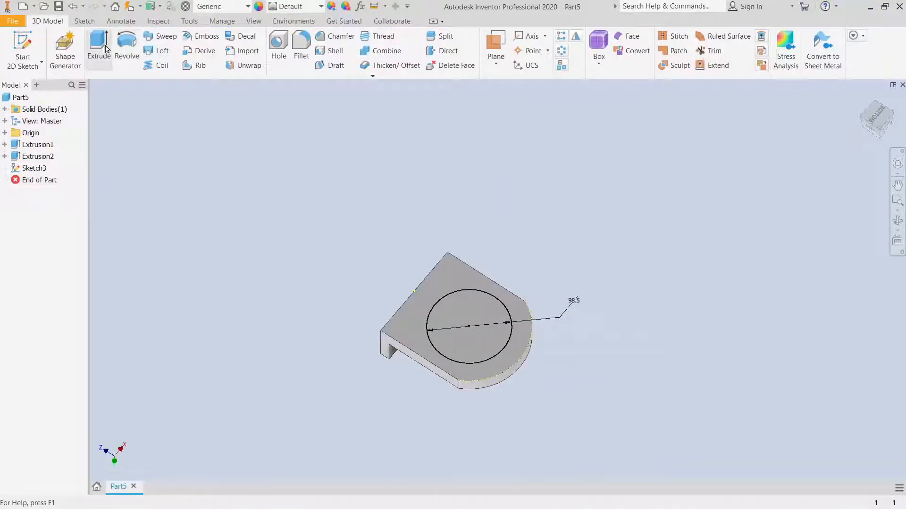
# - Extrude the 98.5 mm circle 3 mm outward from the underside, joining it to the body
pyautogui.click(99, 47)
pyautogui.write('3')
pyautogui.click(138, 320)
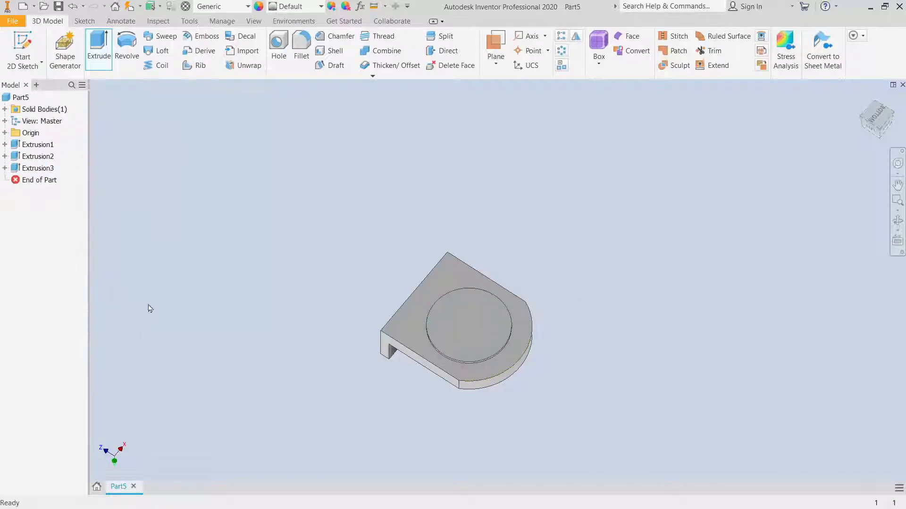
# - Start a sketch on the base plate's upper face and draw a circle centred on the plate's lengthwise axis
pyautogui.keyDown('shift'); pyautogui.moveTo(315, 216); pyautogui.dragTo(503, 238, button='middle'); pyautogui.keyUp('shift')
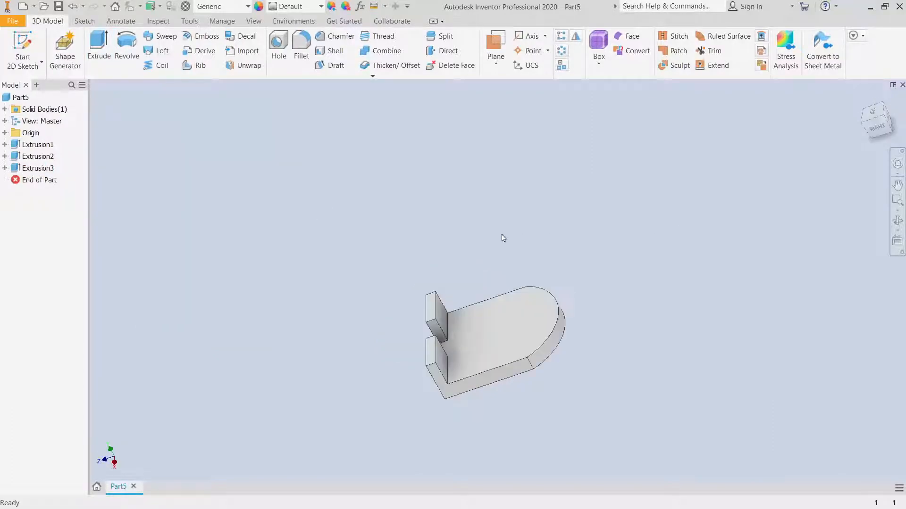
pyautogui.click(501, 325)
pyautogui.click(574, 318)
pyautogui.press('c')
pyautogui.click(575, 281)
pyautogui.click(574, 250)
pyautogui.rightClick(574, 250)
pyautogui.click(620, 259)
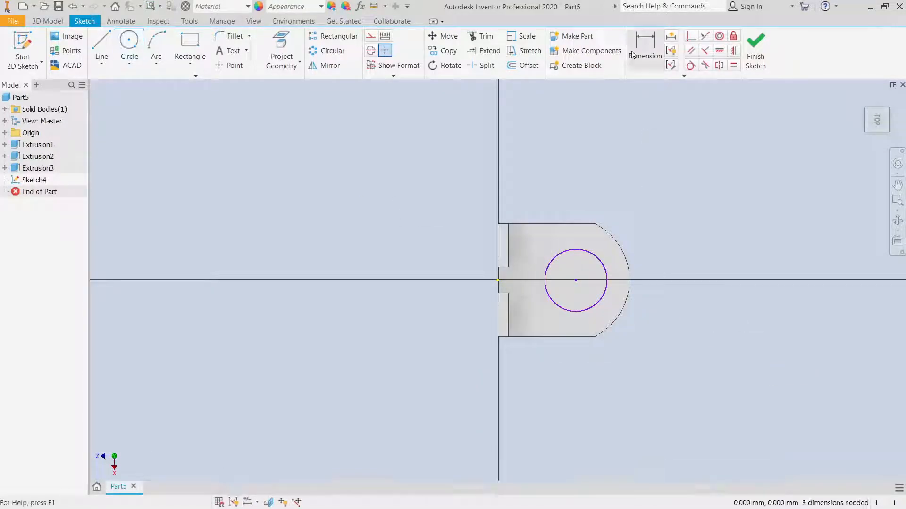
# - Set the diameter of the circle on the upper face to 60 mm
pyautogui.click(606, 272)
pyautogui.click(661, 210)
pyautogui.write('60')
pyautogui.press('Return')
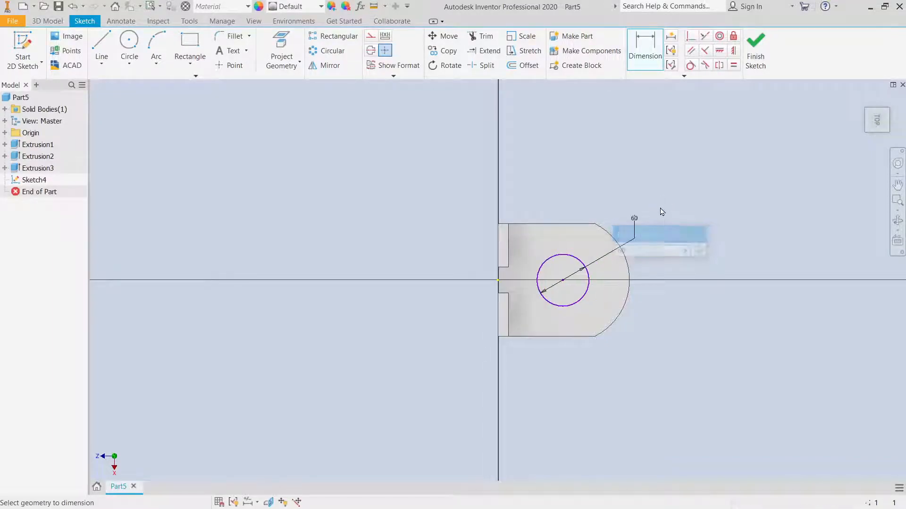
pyautogui.press('Escape')
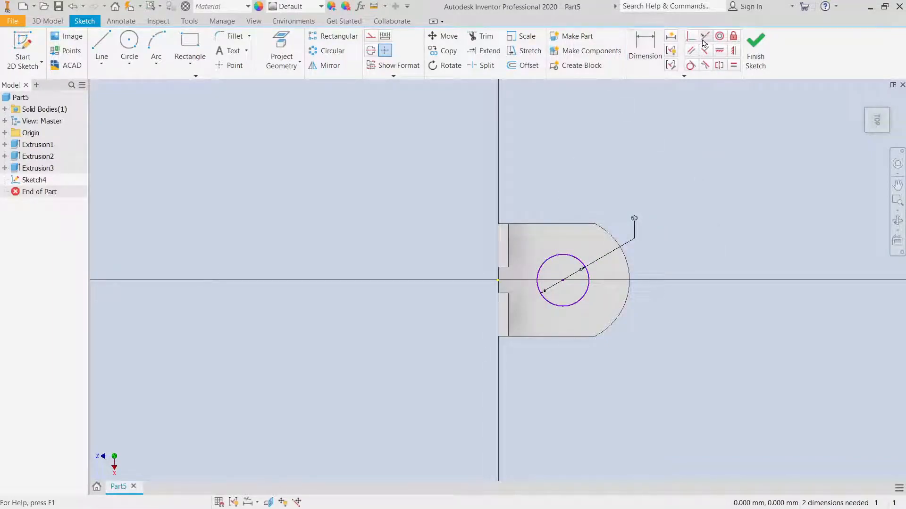
# - Constrain the 60 mm circle concentric to the plate's rounded end and finish the sketch
pyautogui.click(718, 36)
pyautogui.click(612, 320)
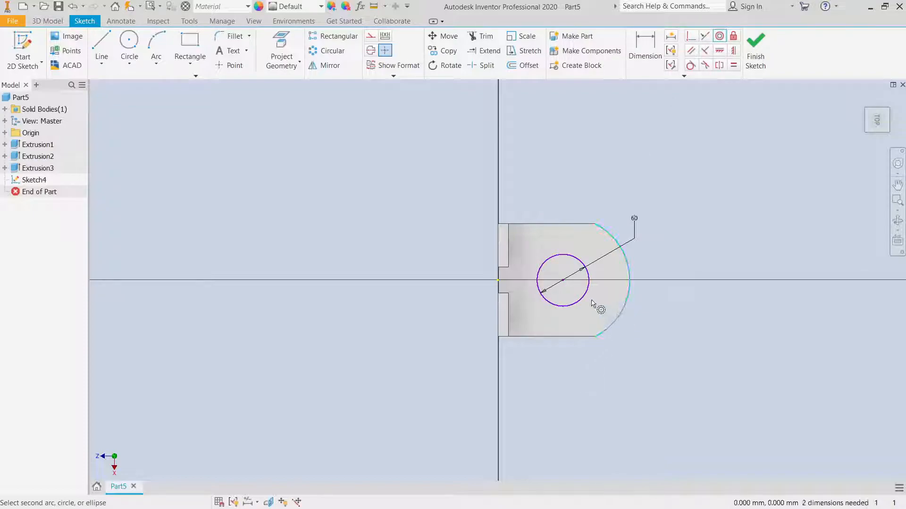
pyautogui.click(583, 297)
pyautogui.rightClick(724, 215)
pyautogui.click(763, 210)
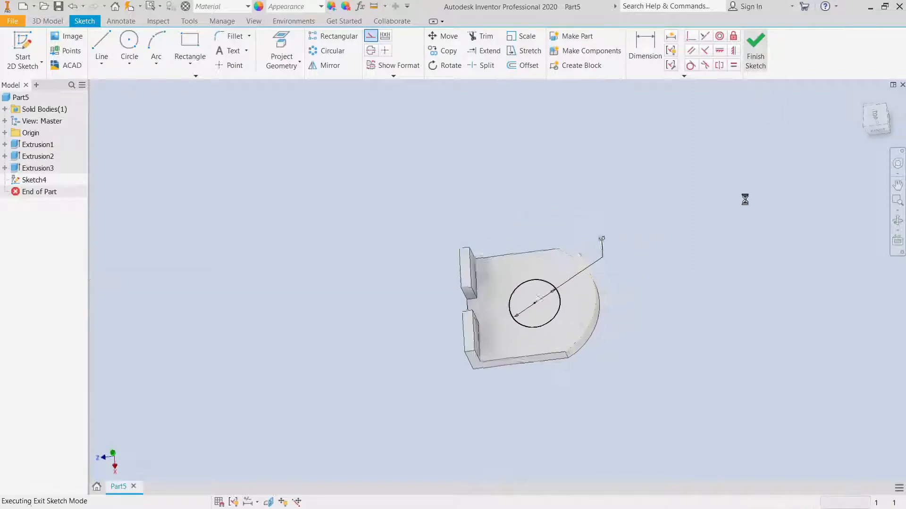
# - Extrude the 60 mm circle upward by 60-19 mm, joining it to the plate as a cylindrical boss
pyautogui.click(99, 47)
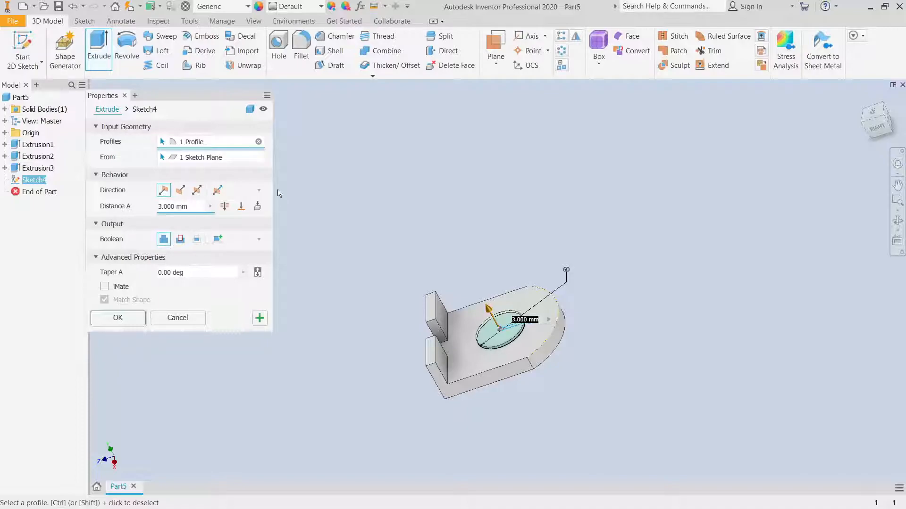
pyautogui.write('60-19')
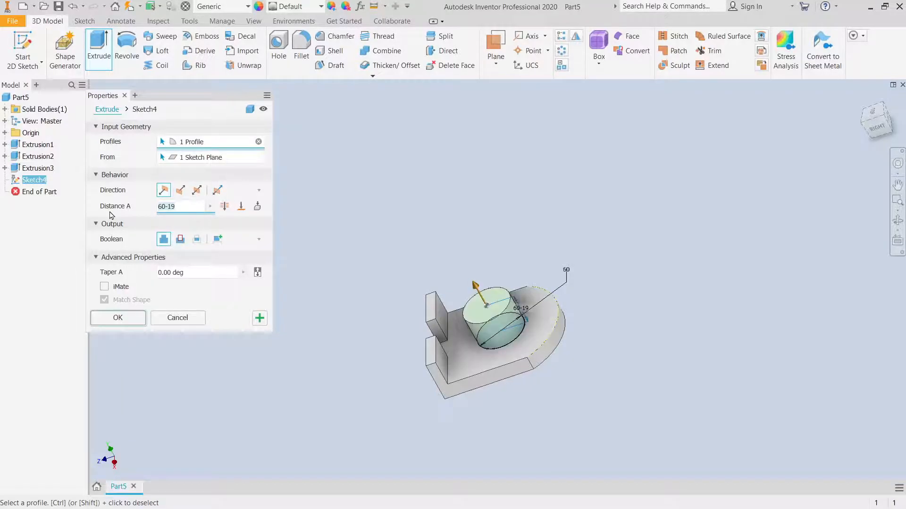
pyautogui.click(118, 319)
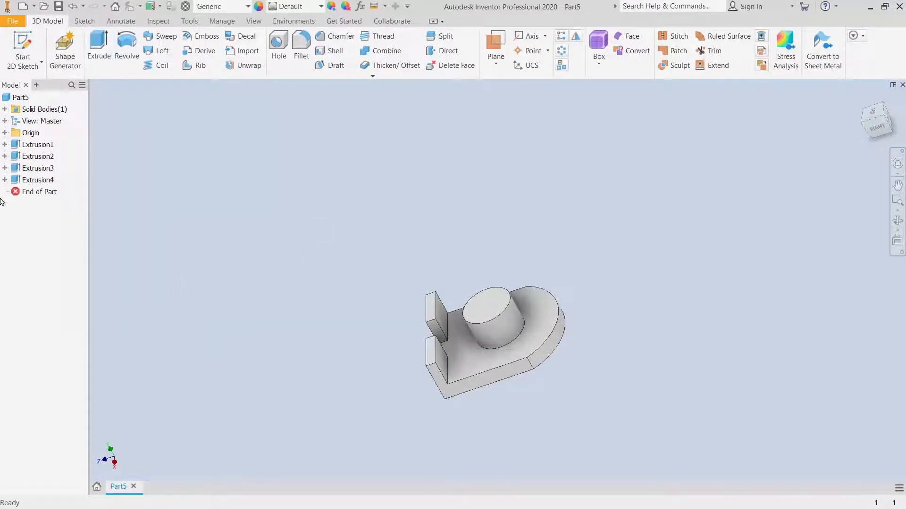
# - Start a new sketch on the flat long side face of the base plate and lug
pyautogui.click(5, 168)
pyautogui.press('F6')
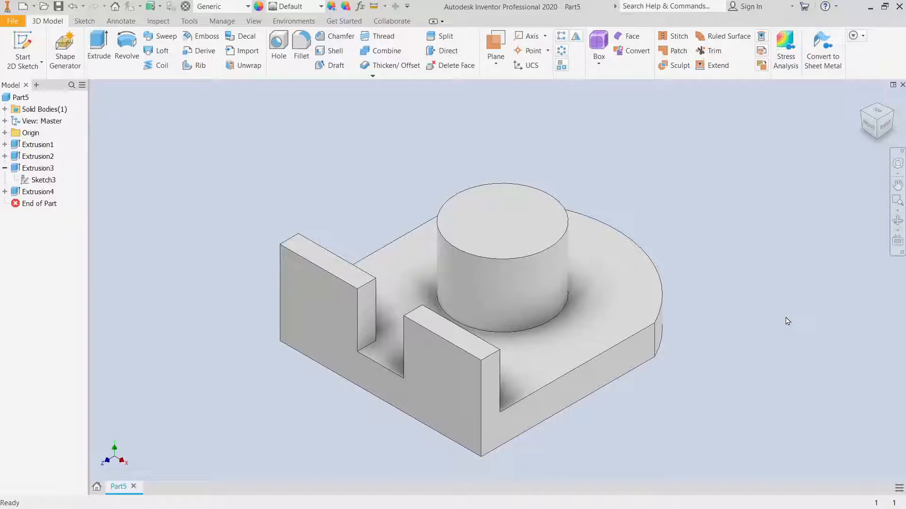
pyautogui.click(627, 360)
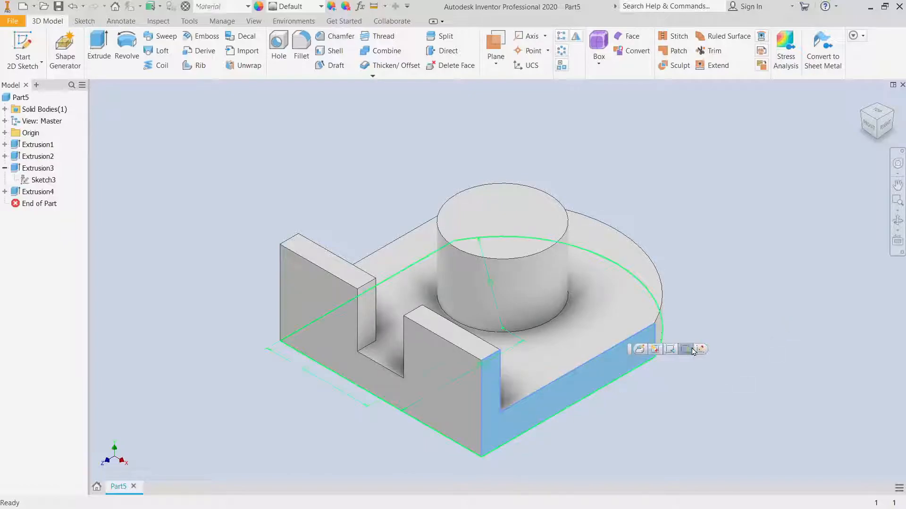
pyautogui.click(698, 349)
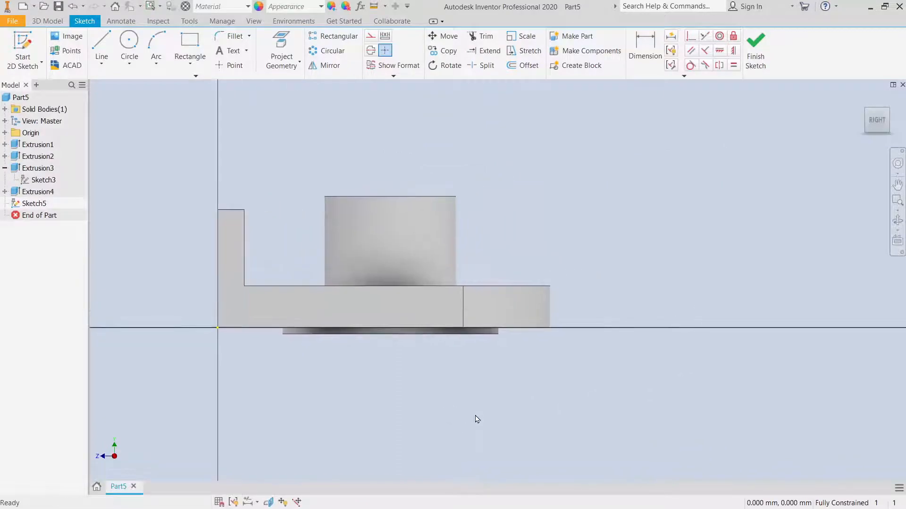
# - Draw two concentric circles about 40.8 mm and 25.9 mm in diameter in front of the cylindrical boss
pyautogui.click(130, 45)
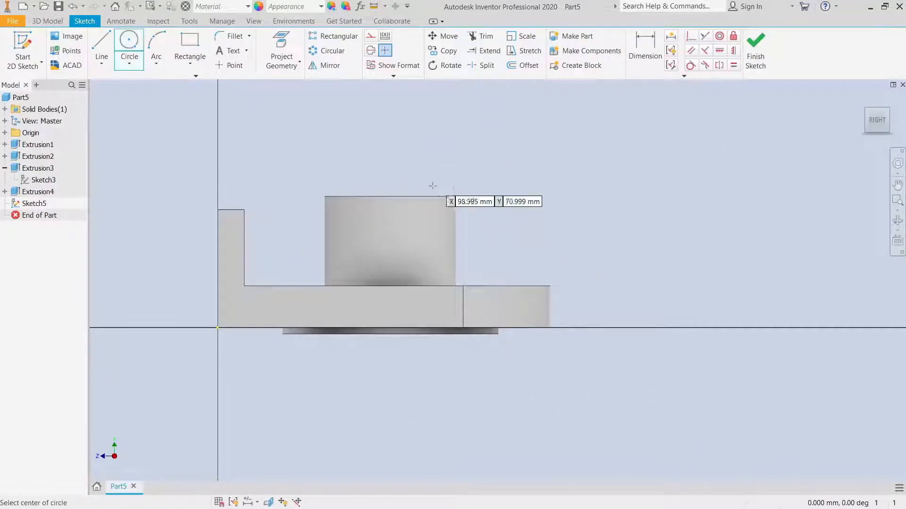
pyautogui.click(386, 252)
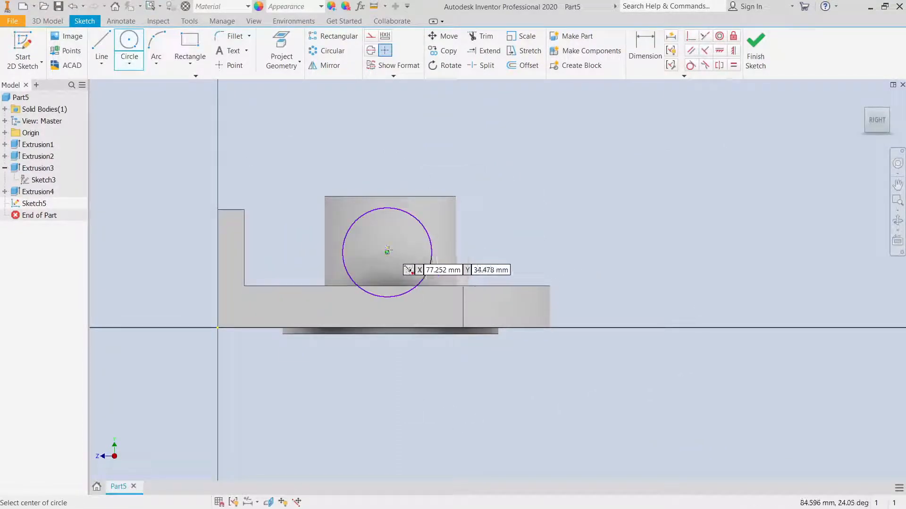
pyautogui.click(390, 225)
pyautogui.rightClick(387, 228)
pyautogui.click(414, 227)
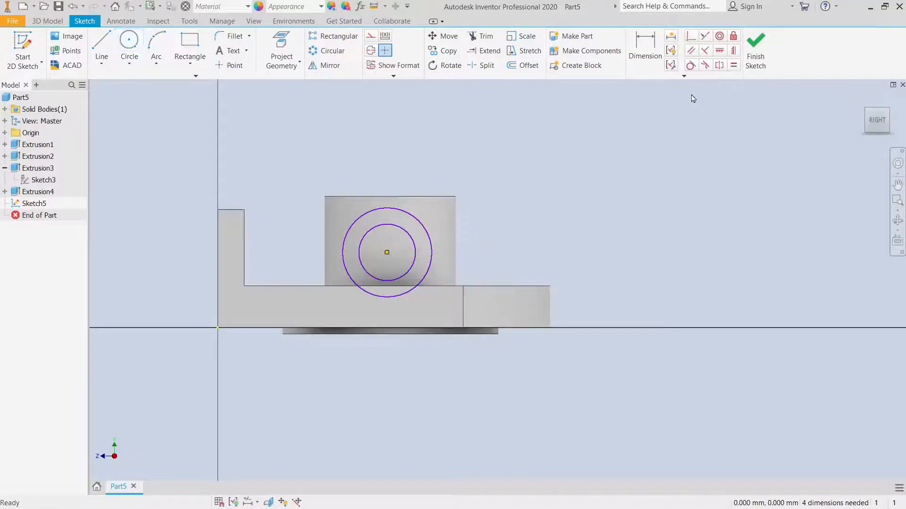
# - Project the base plate's bottom edge into the side-face sketch
pyautogui.click(281, 47)
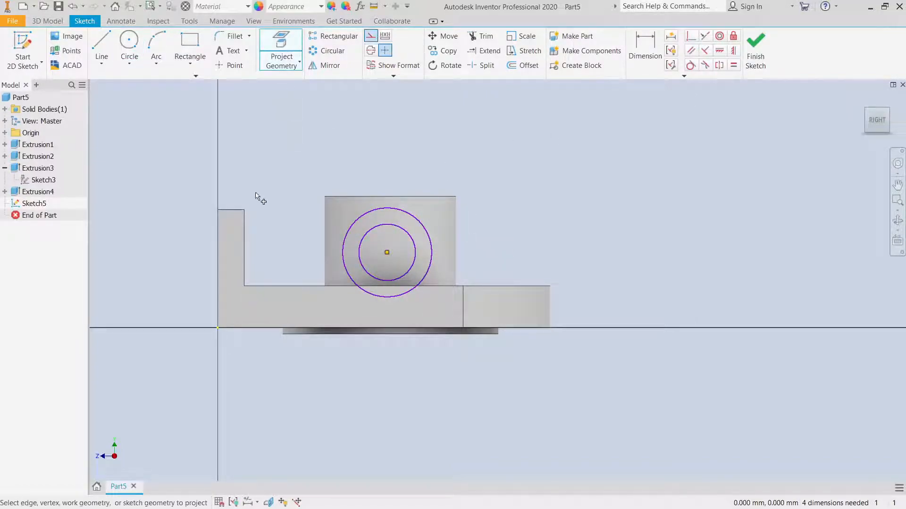
pyautogui.click(445, 328)
pyautogui.rightClick(513, 209)
pyautogui.click(546, 206)
# - Set the height of the circles' centre above the projected bottom edge to 22.4 mm
pyautogui.press('d')
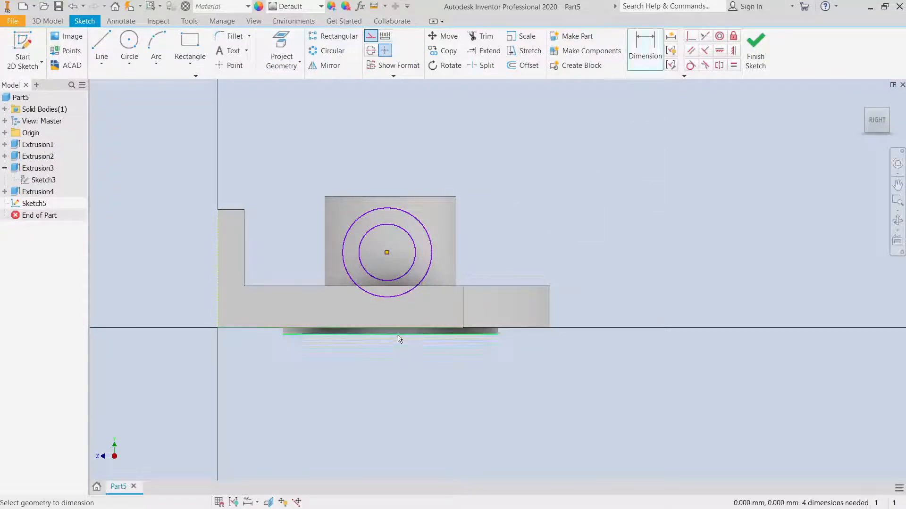
pyautogui.click(398, 329)
pyautogui.click(387, 252)
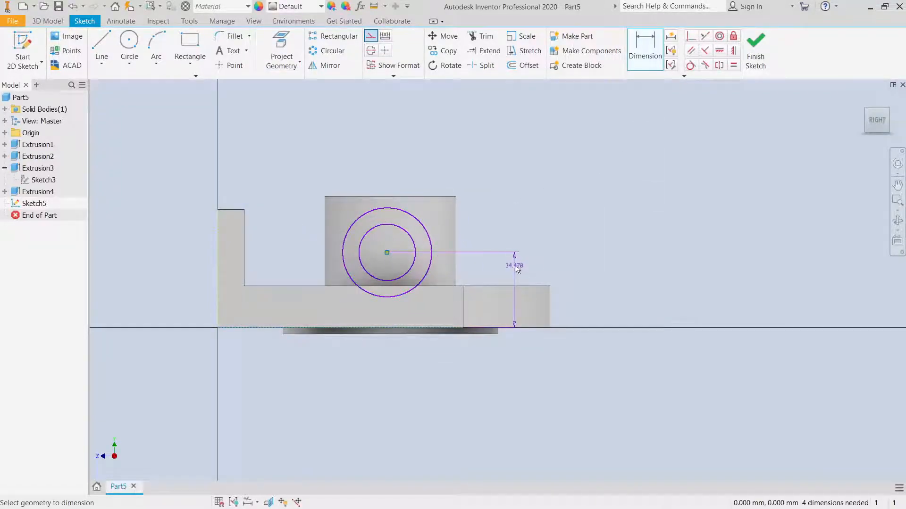
pyautogui.click(518, 266)
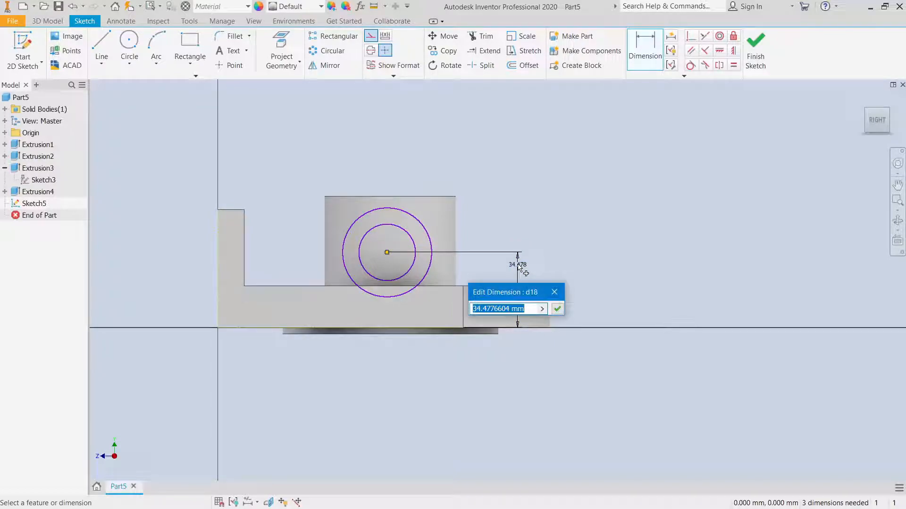
pyautogui.write('22.')
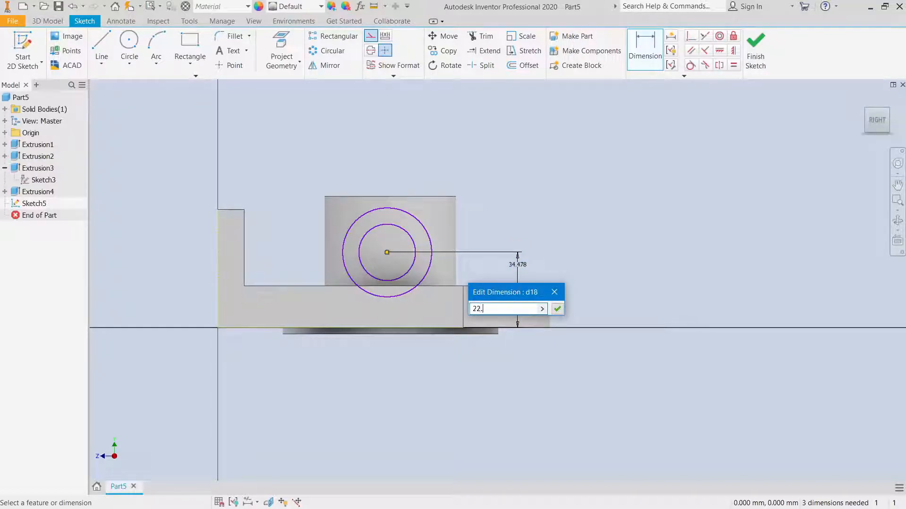
pyautogui.write('4')
pyautogui.press('Return')
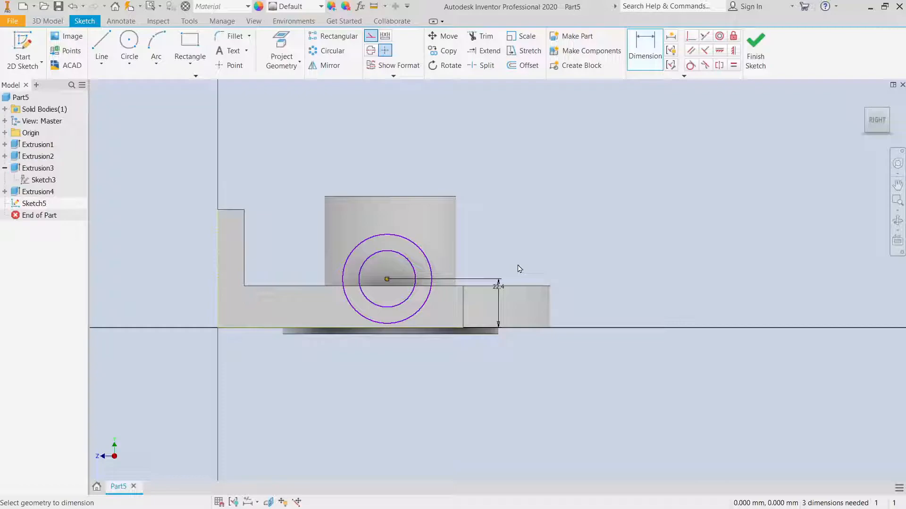
# - Set the outer circle's diameter to 36 mm and the inner circle's diameter to 18 mm
pyautogui.click(385, 242)
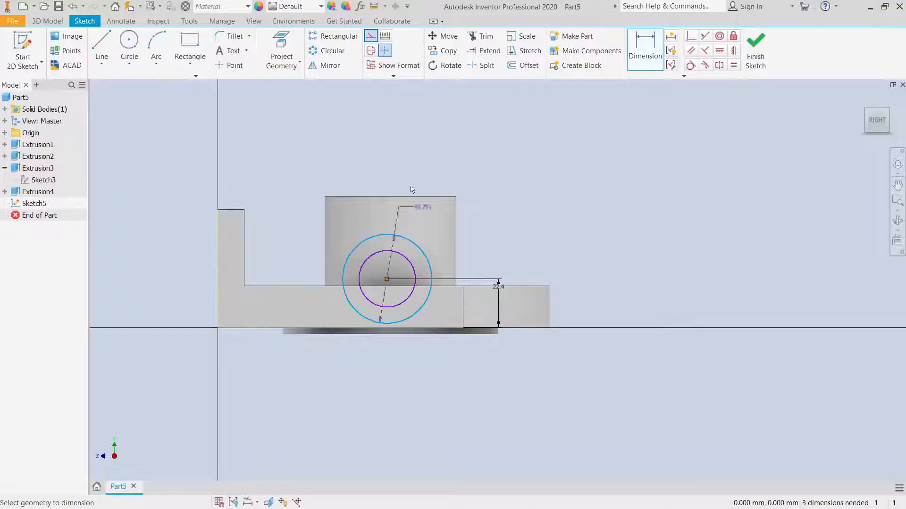
pyautogui.click(456, 150)
pyautogui.write('36')
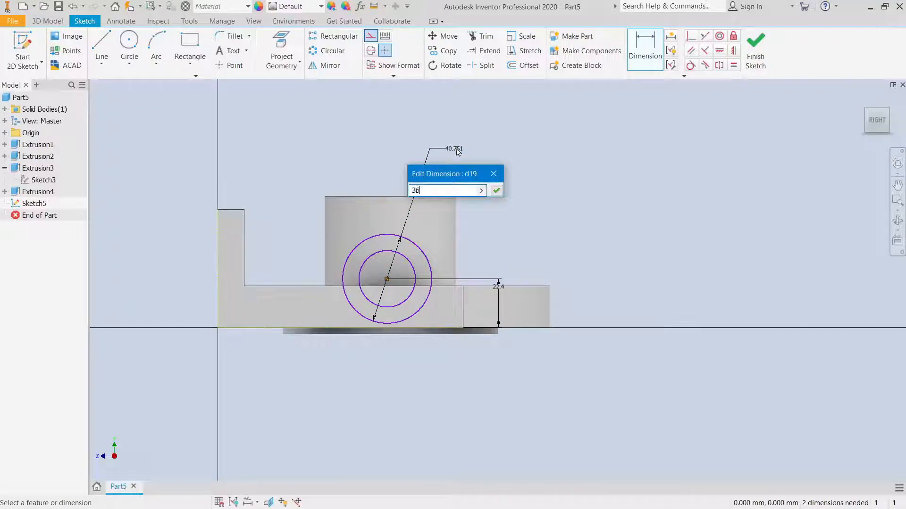
pyautogui.press('Return')
pyautogui.click(414, 276)
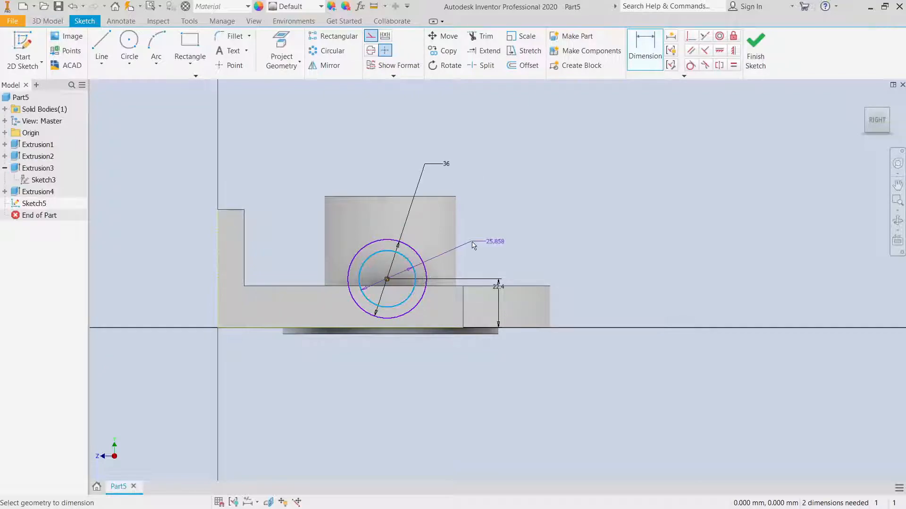
pyautogui.click(504, 242)
pyautogui.write('18')
pyautogui.press('Return')
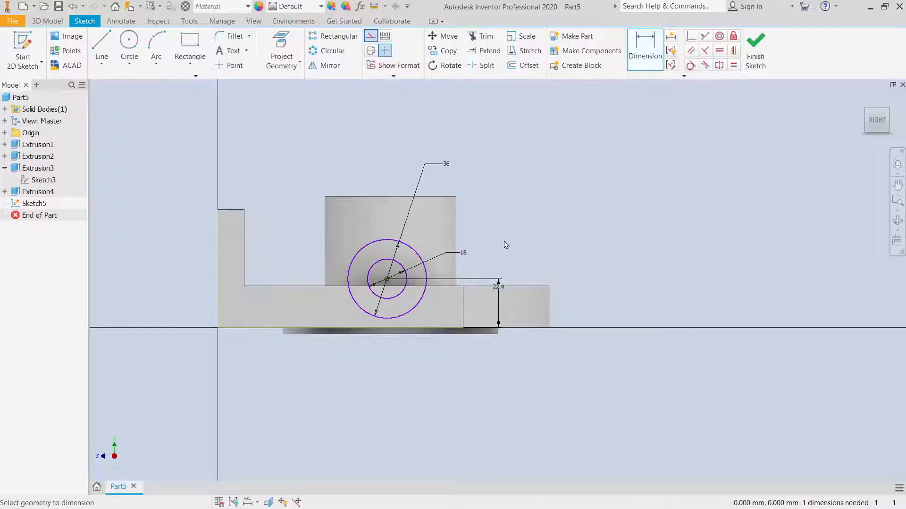
pyautogui.rightClick(532, 228)
pyautogui.click(570, 239)
pyautogui.rightClick(566, 230)
pyautogui.click(599, 230)
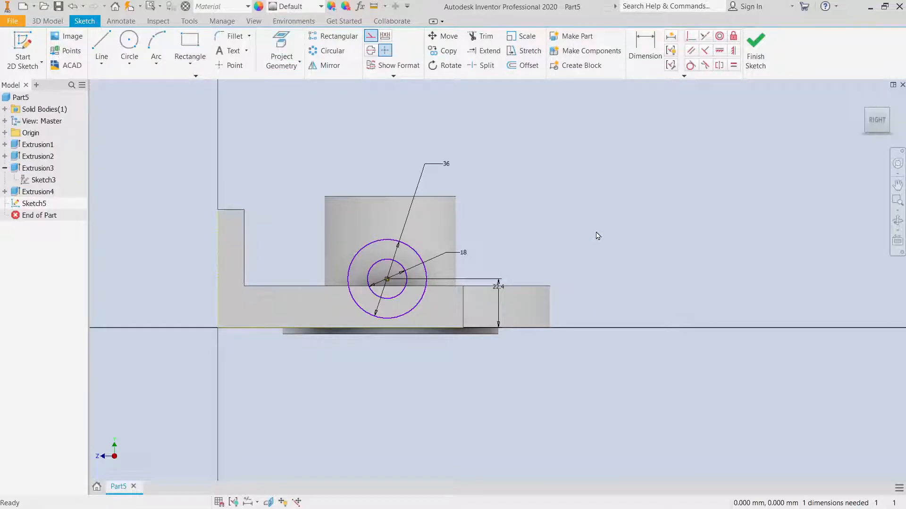
# - Set the horizontal distance from the base plate's lug-end edge to the circles' centre to 78.8 mm
pyautogui.click(645, 52)
pyautogui.click(218, 259)
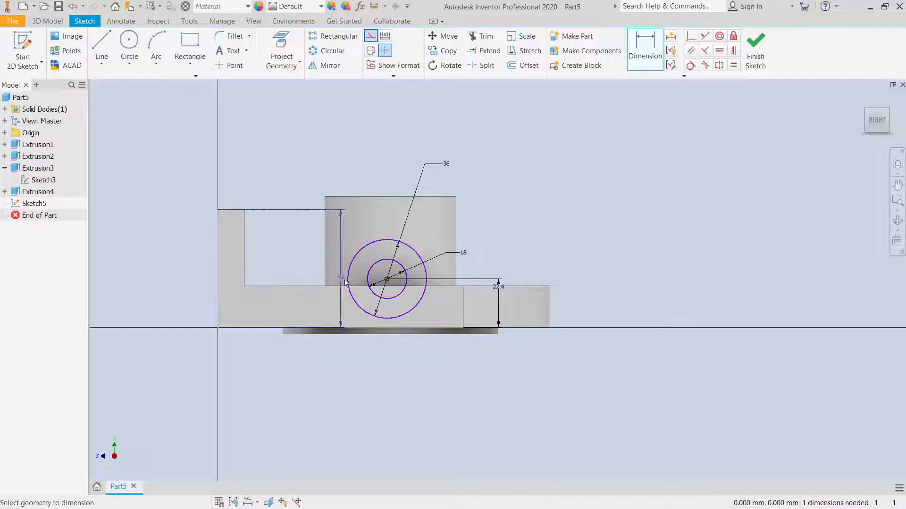
pyautogui.click(386, 279)
pyautogui.click(295, 184)
pyautogui.write('78')
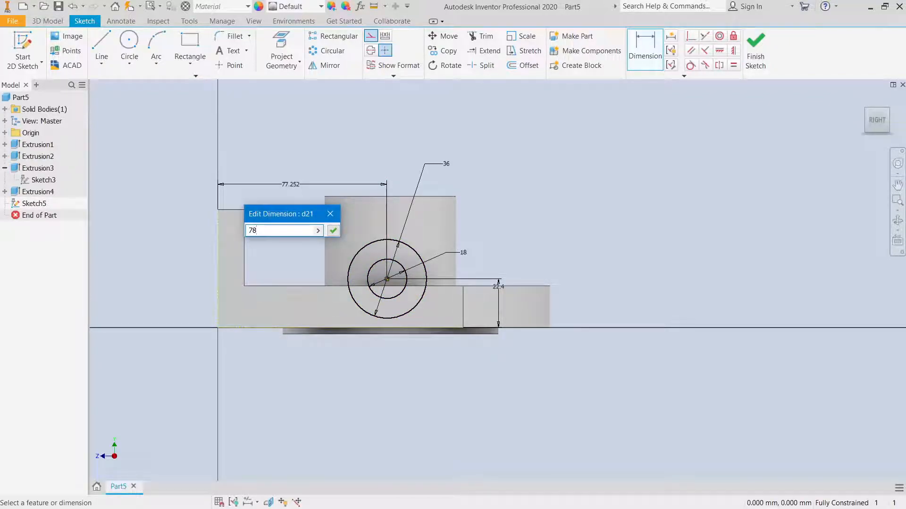
pyautogui.write('.8')
pyautogui.press('Return')
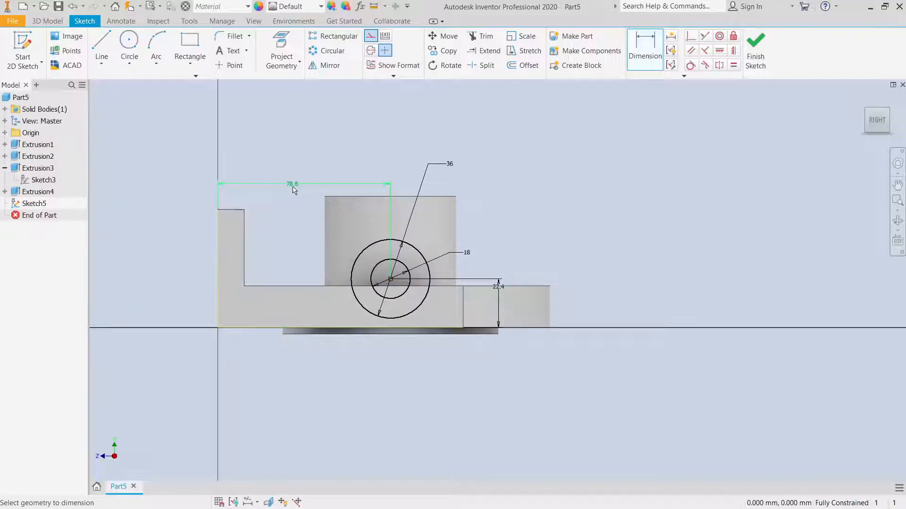
pyautogui.rightClick(692, 203)
pyautogui.click(730, 207)
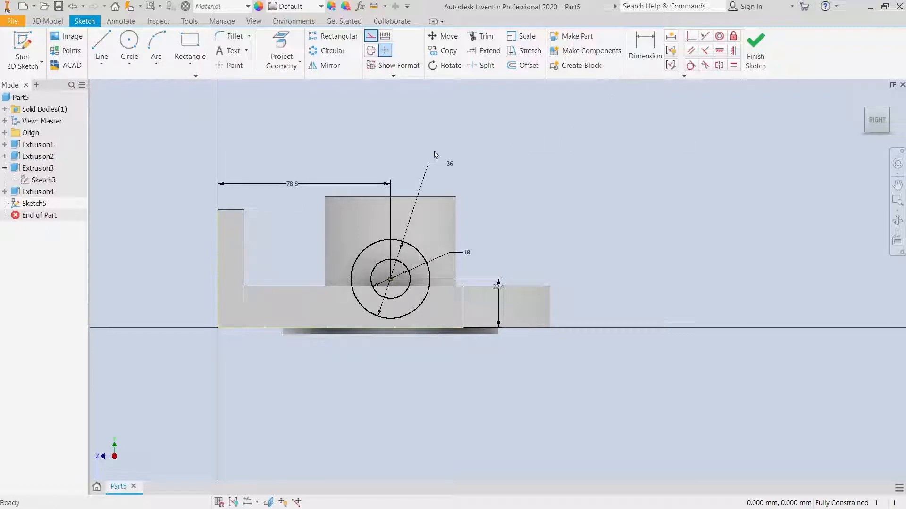
# - Project the base plate's top edge into the side-face sketch
pyautogui.click(281, 44)
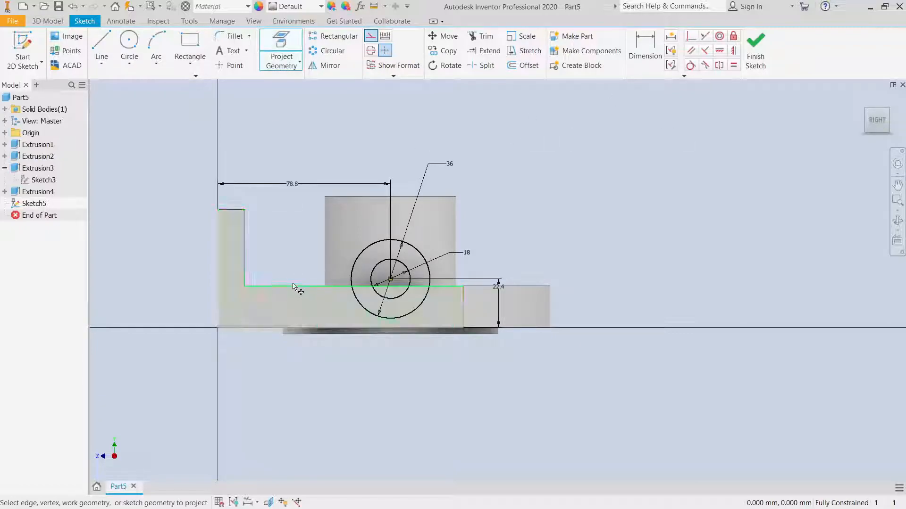
pyautogui.click(293, 282)
pyautogui.rightClick(346, 154)
pyautogui.click(383, 153)
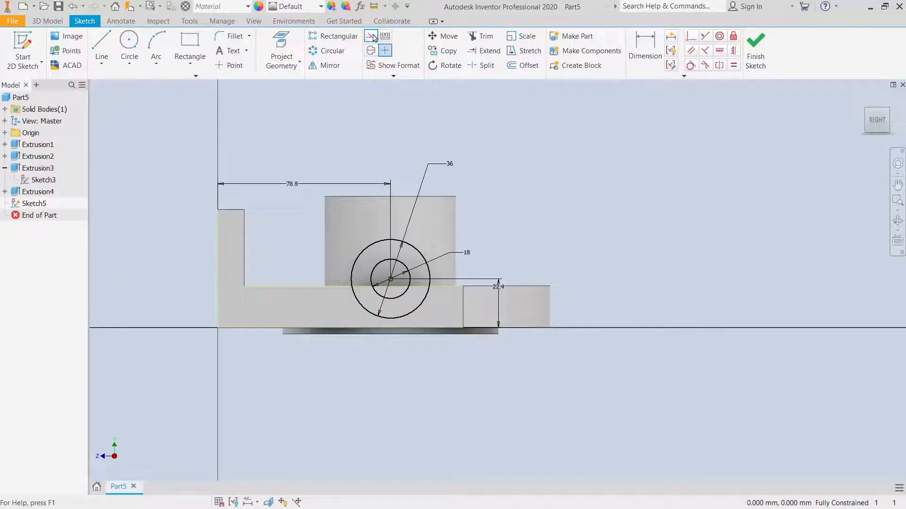
# - Trim away the parts of both concentric circles below the projected top edge
pyautogui.click(480, 37)
pyautogui.click(372, 314)
pyautogui.click(385, 298)
pyautogui.rightClick(503, 212)
pyautogui.click(536, 213)
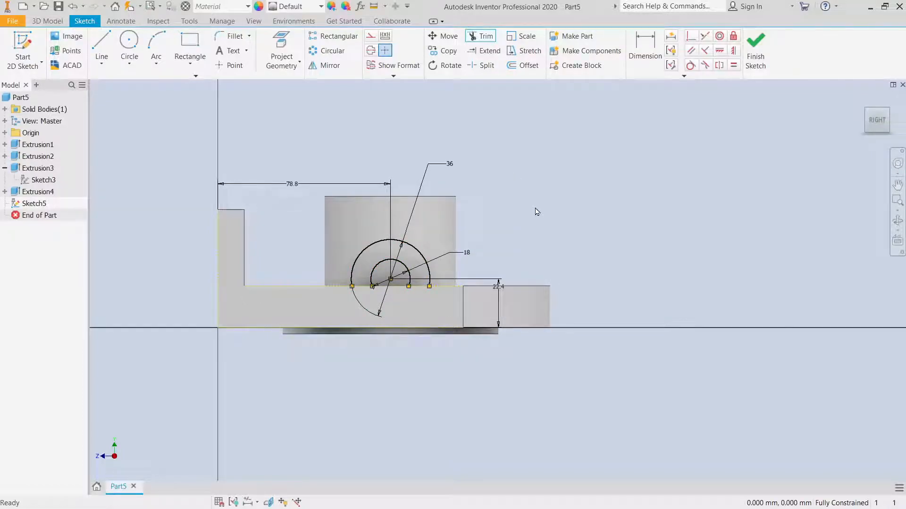
# - Change the projected top edge from construction to regular geometry and finish the side-face sketch
pyautogui.rightClick(451, 219)
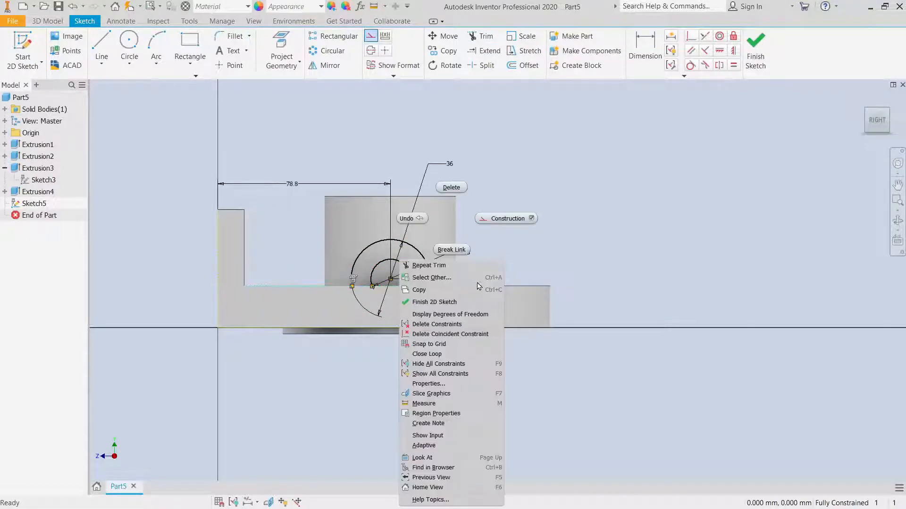
pyautogui.click(514, 216)
pyautogui.click(479, 36)
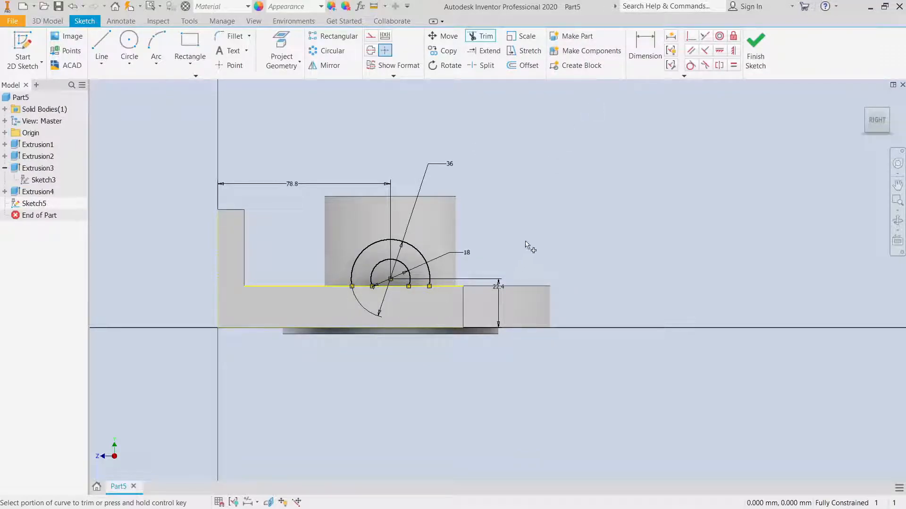
pyautogui.click(754, 56)
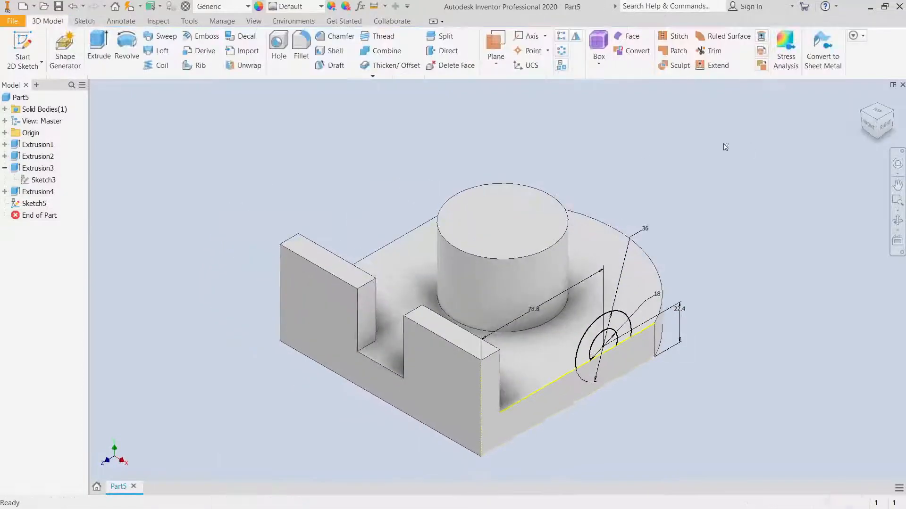
# - Extrude the half-ring profile from the side face up to the cylindrical boss
pyautogui.click(98, 48)
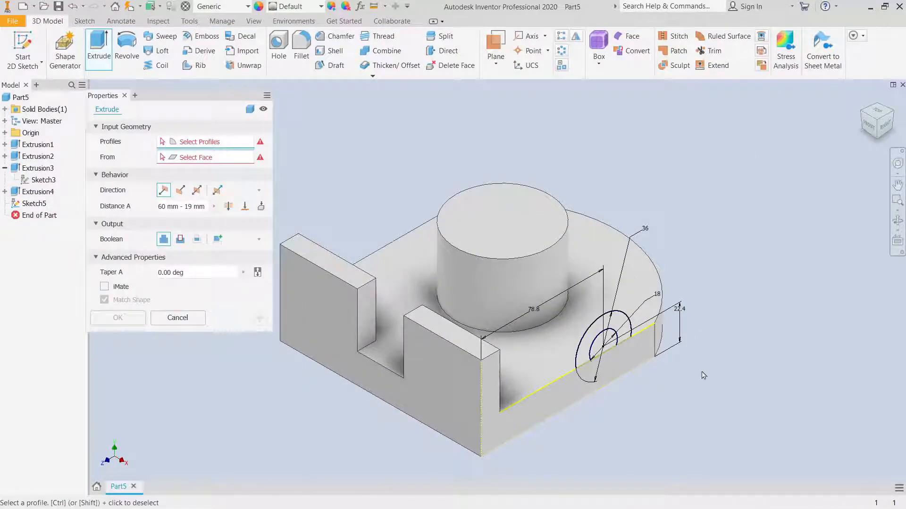
pyautogui.click(619, 326)
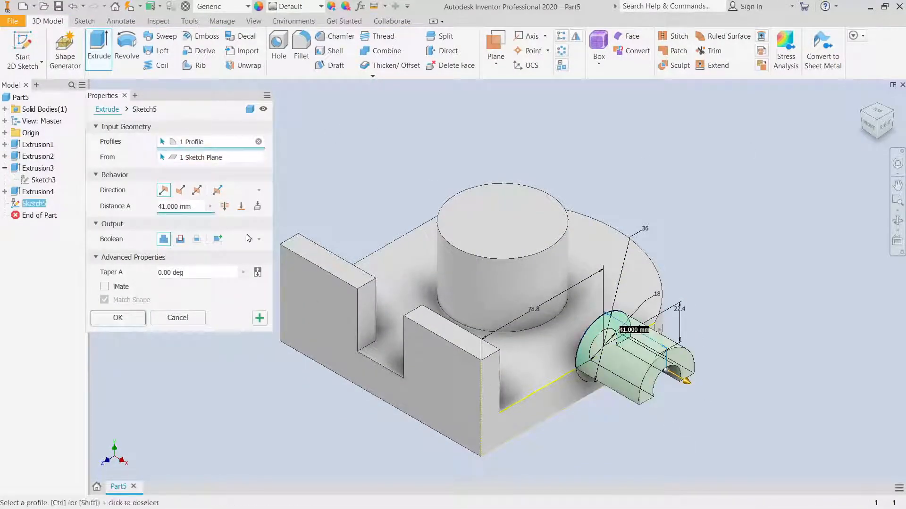
pyautogui.click(240, 206)
pyautogui.click(565, 282)
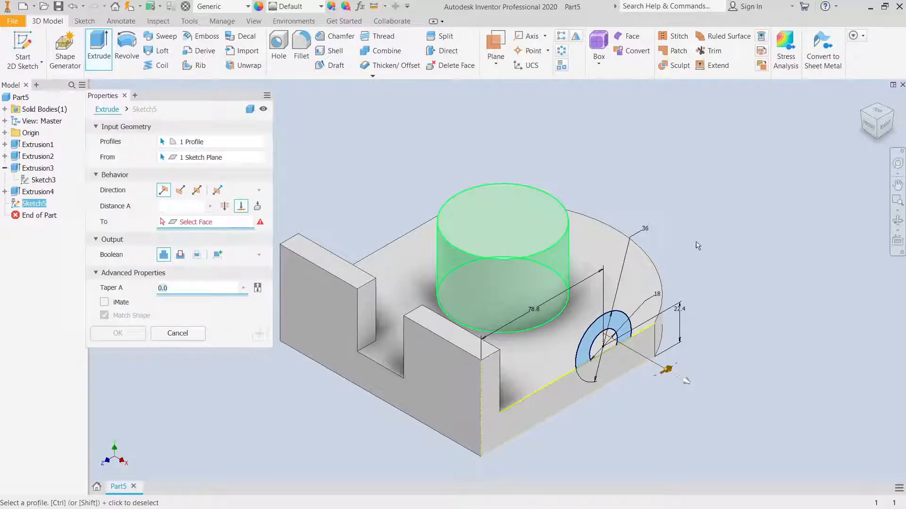
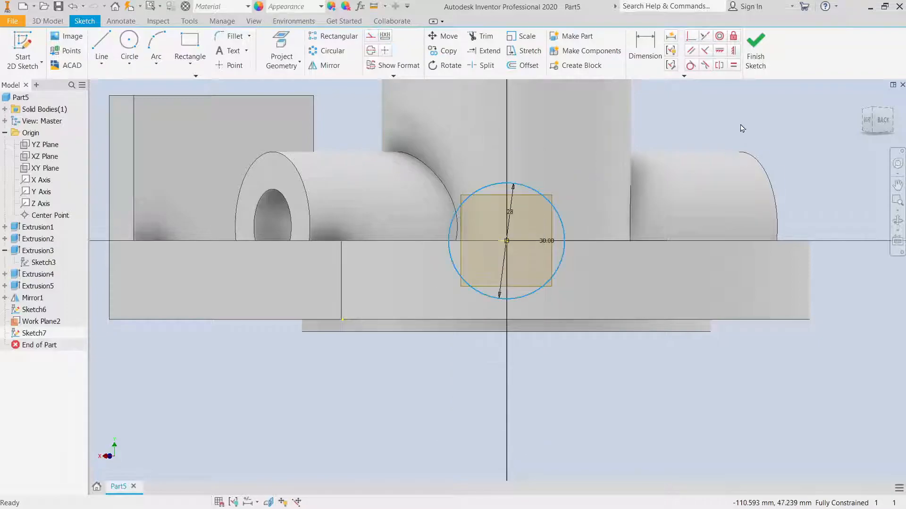
# - Project the base plate's top edge into the angled-plane sketch and change it from construction to regular geometry
pyautogui.click(740, 129)
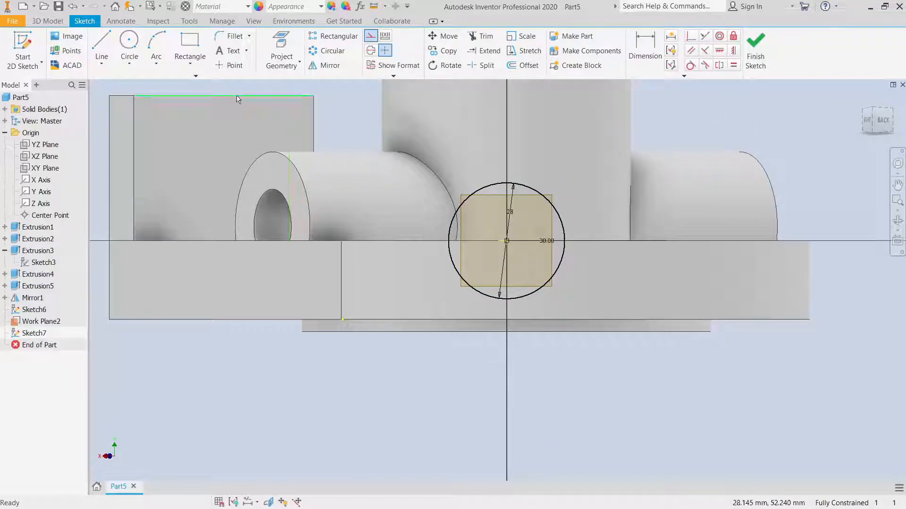
pyautogui.click(282, 45)
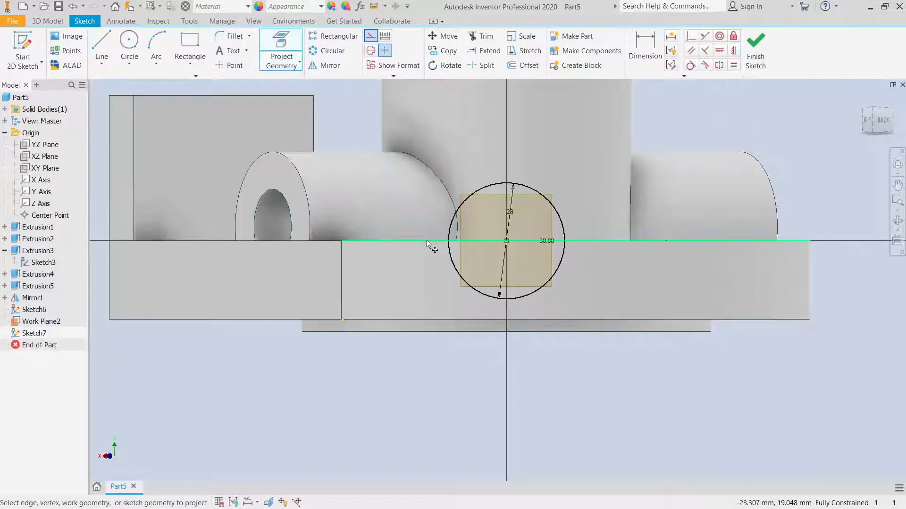
pyautogui.click(431, 243)
pyautogui.rightClick(747, 111)
pyautogui.click(774, 112)
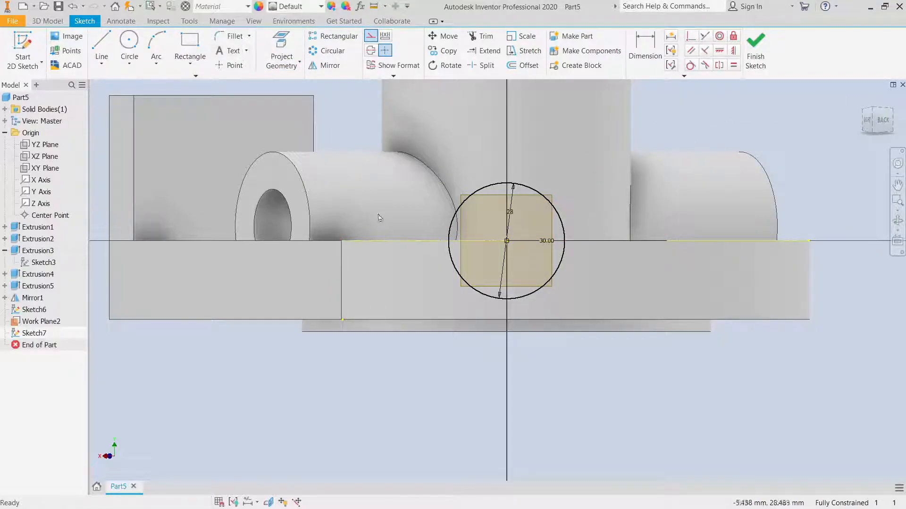
pyautogui.rightClick(401, 245)
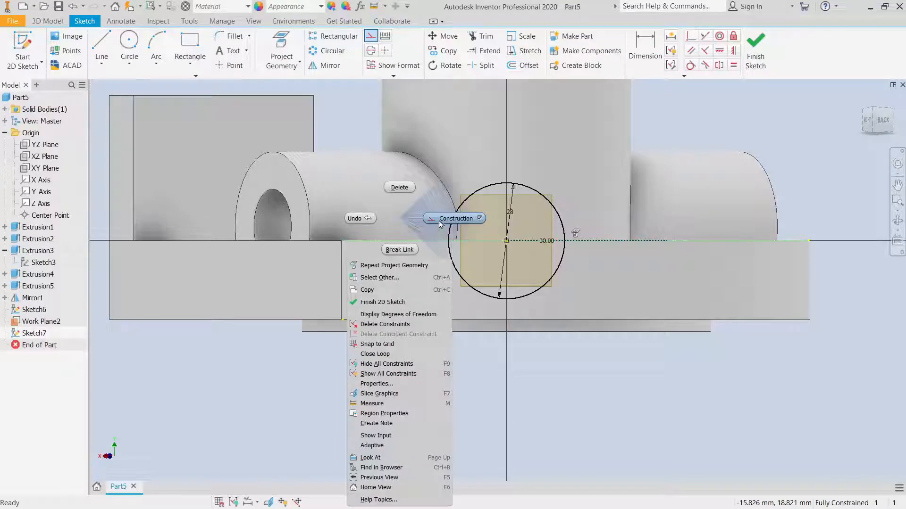
pyautogui.press('Escape')
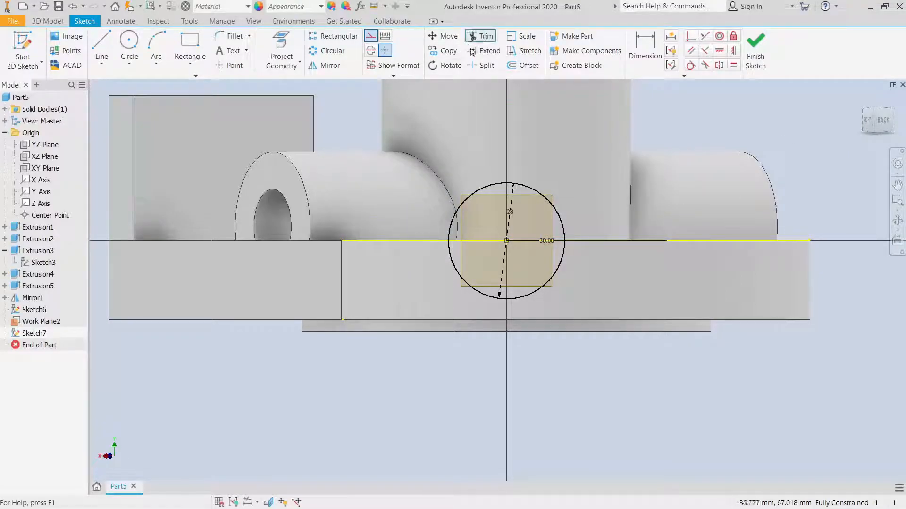
# - Trim away the lower half of the 28 mm circle and finish the angled-plane sketch
pyautogui.click(480, 36)
pyautogui.rightClick(744, 123)
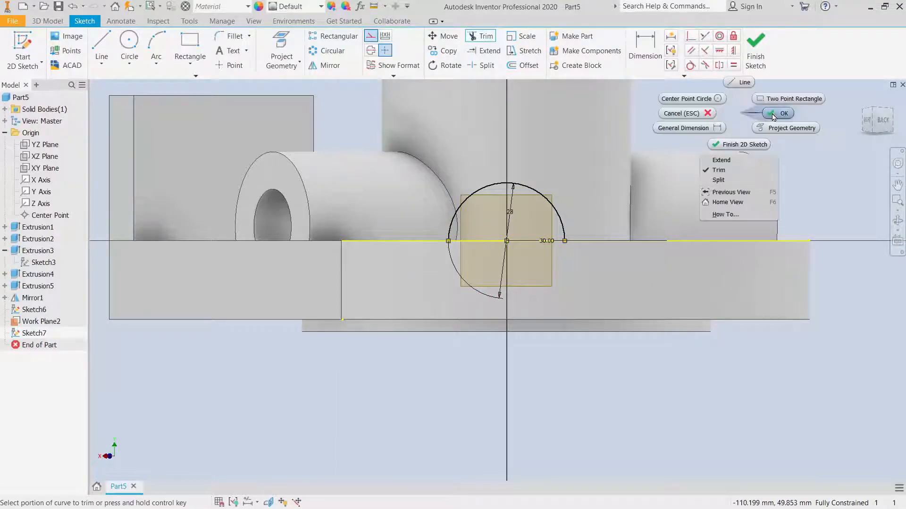
pyautogui.click(755, 50)
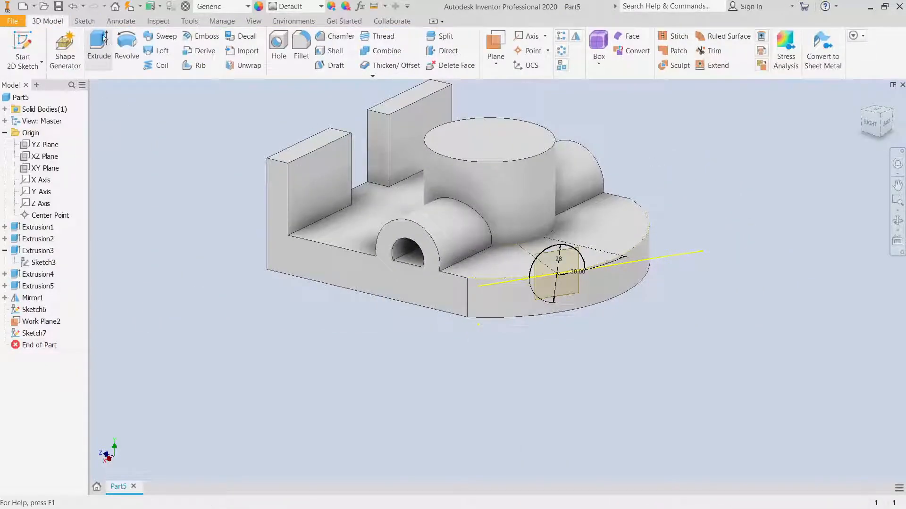
# - Extrude the half-circle profile up to the central cylindrical boss and hide its work plane
pyautogui.click(98, 47)
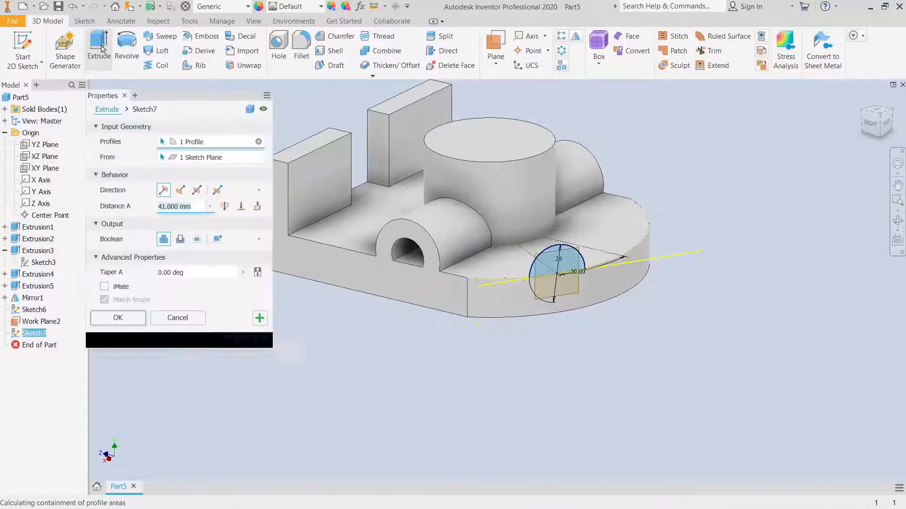
pyautogui.click(241, 206)
pyautogui.click(501, 187)
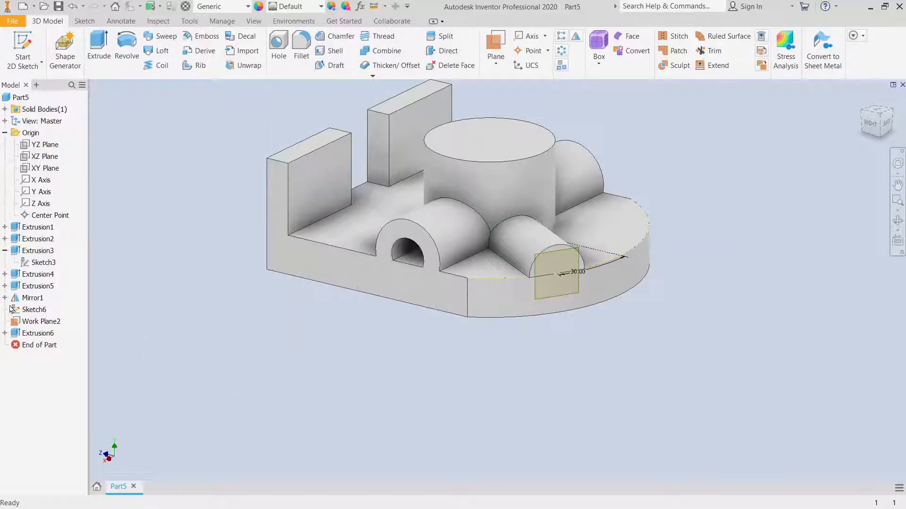
pyautogui.rightClick(26, 321)
pyautogui.click(49, 377)
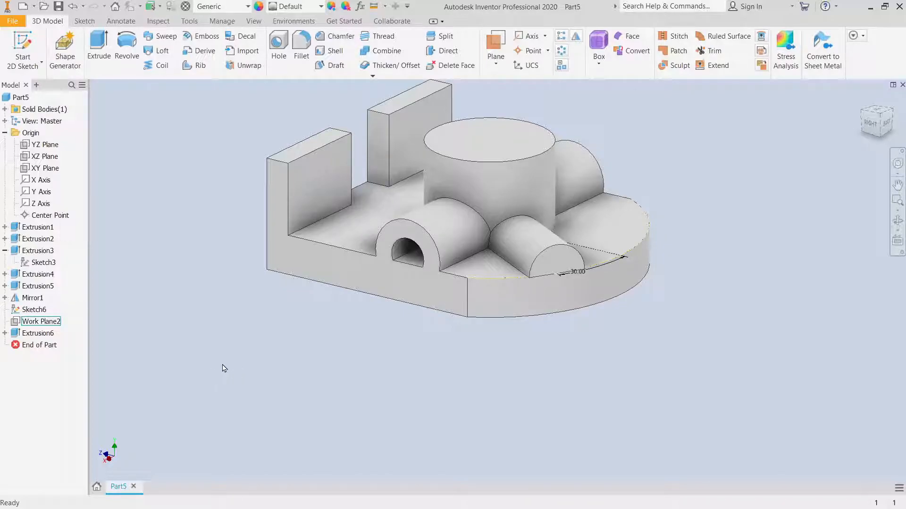
# - Start a new sketch on the base plate's top face
pyautogui.moveTo(227, 366); pyautogui.dragTo(277, 418, button='middle')
pyautogui.click(439, 269)
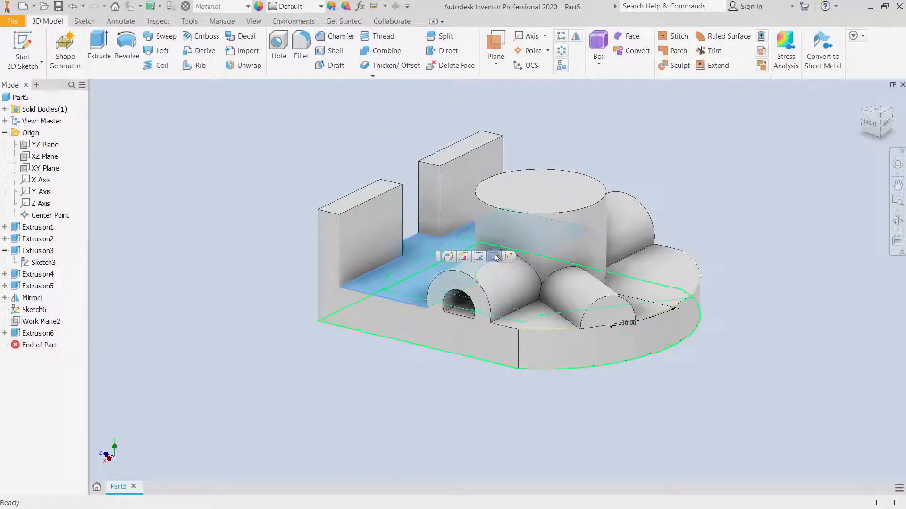
pyautogui.click(509, 256)
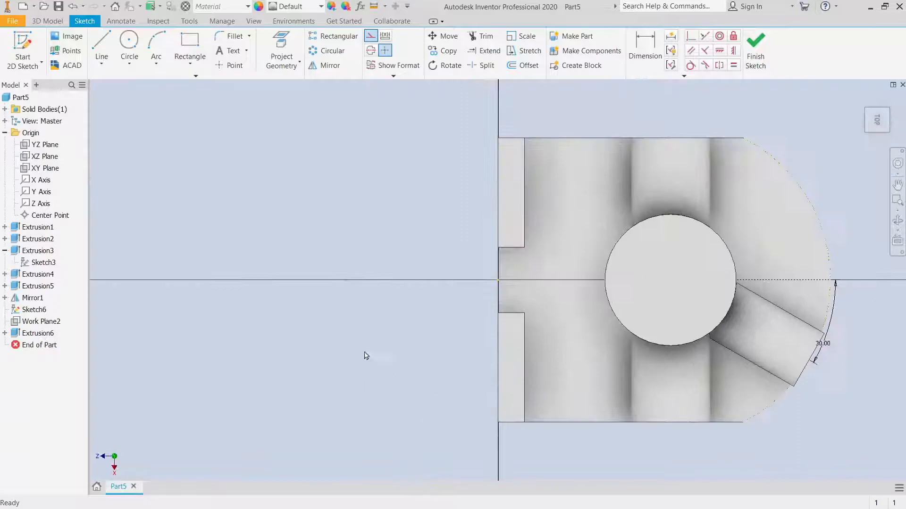
pyautogui.moveTo(366, 355)
pyautogui.mouseDown(button='middle')
pyautogui.moveTo(196, 261)
pyautogui.moveTo(181, 290)
pyautogui.mouseUp(button='middle')
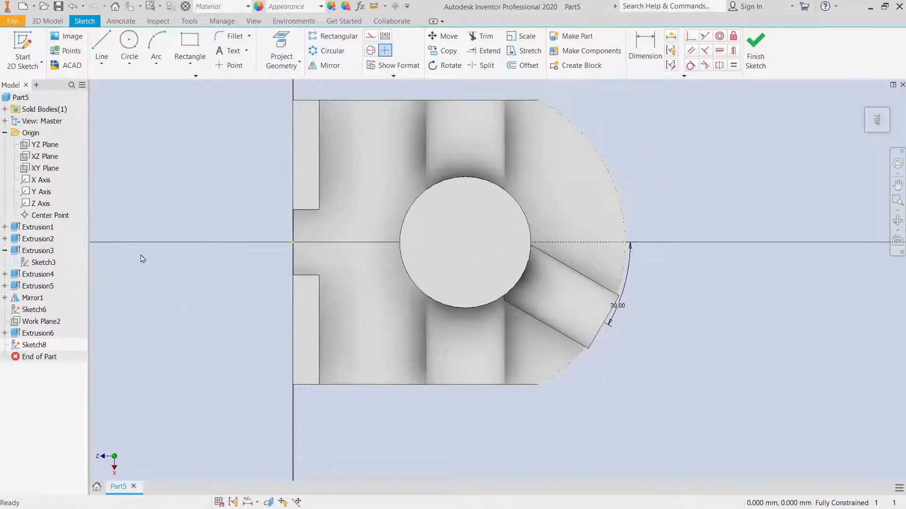
pyautogui.rightClick(34, 344)
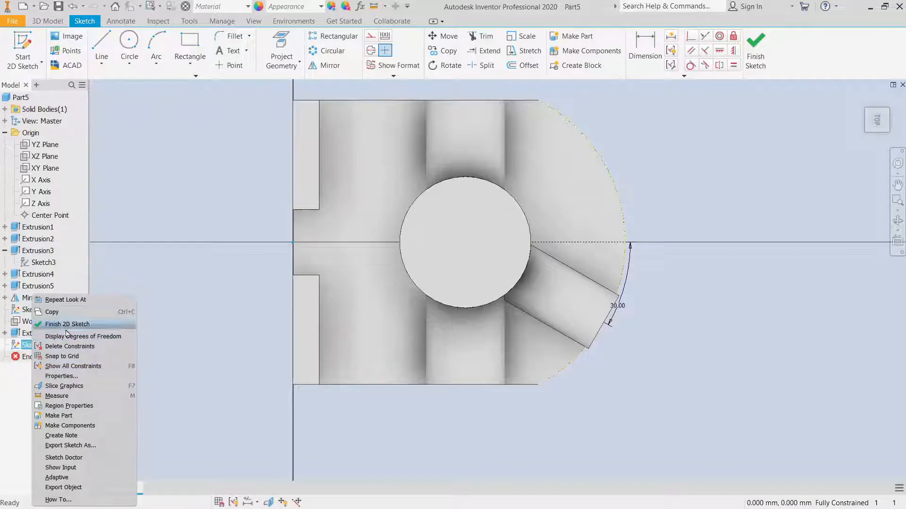
pyautogui.click(139, 264)
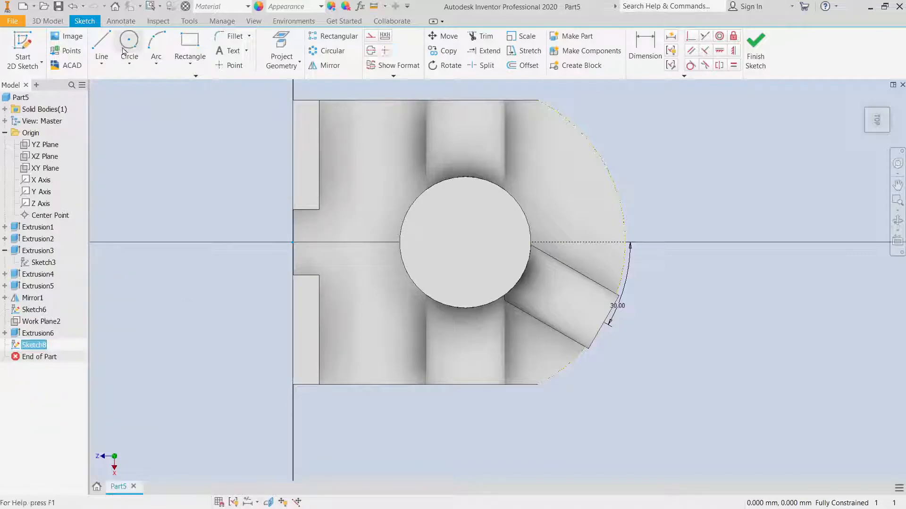
# - Sketch two circles near the base plate's lower edge on either side of the side boss, and one on the horizontal axis near the lugs
pyautogui.click(129, 45)
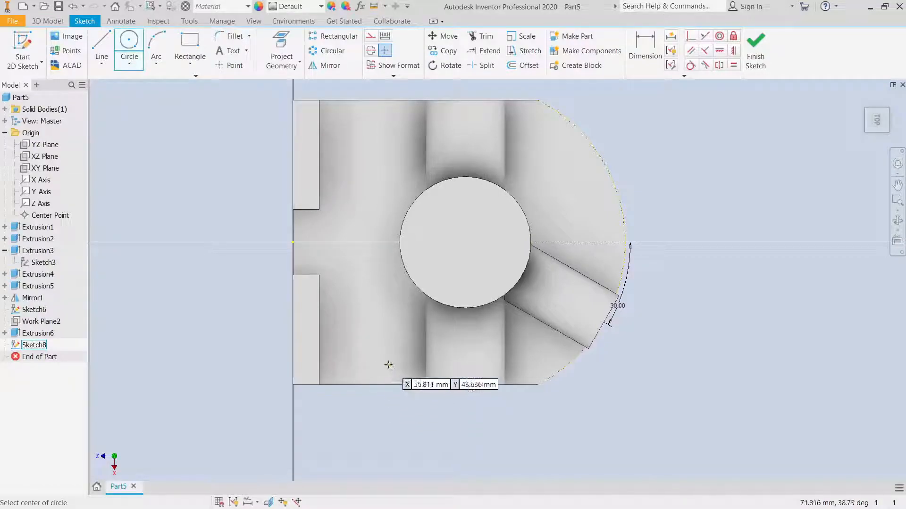
pyautogui.click(388, 364)
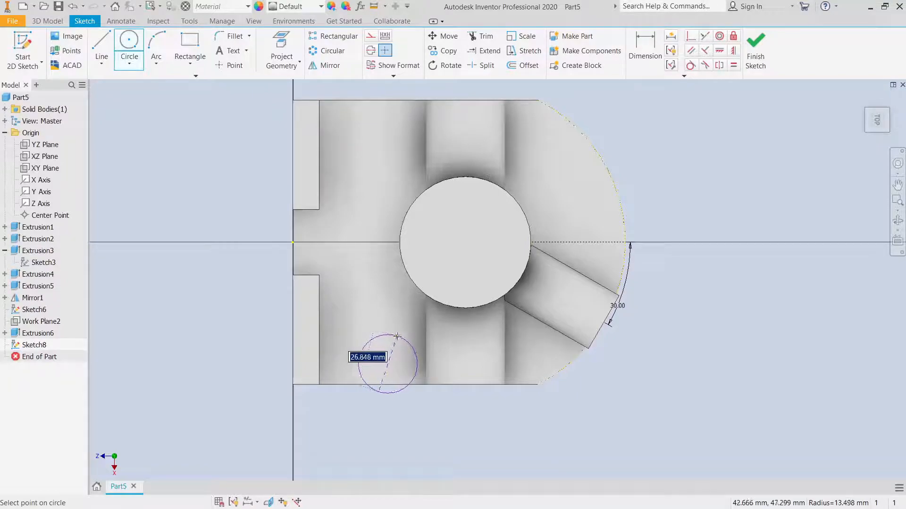
pyautogui.click(404, 347)
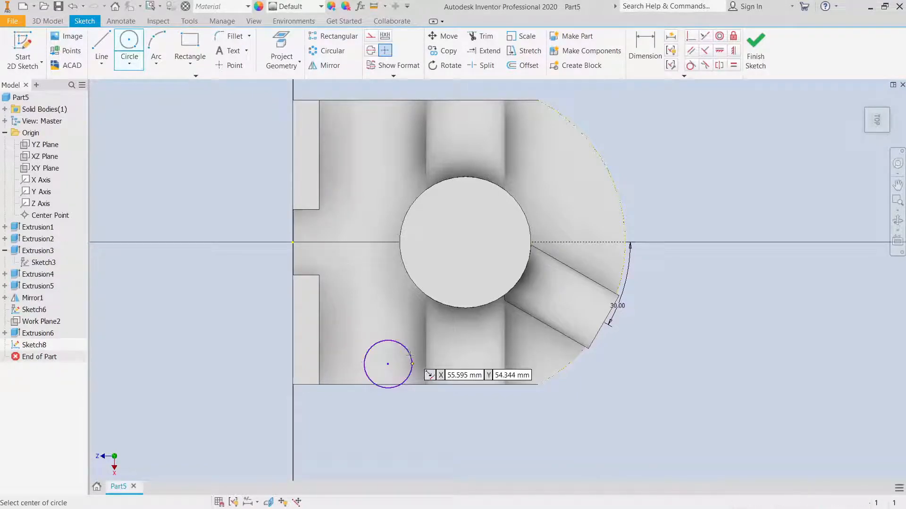
pyautogui.click(529, 364)
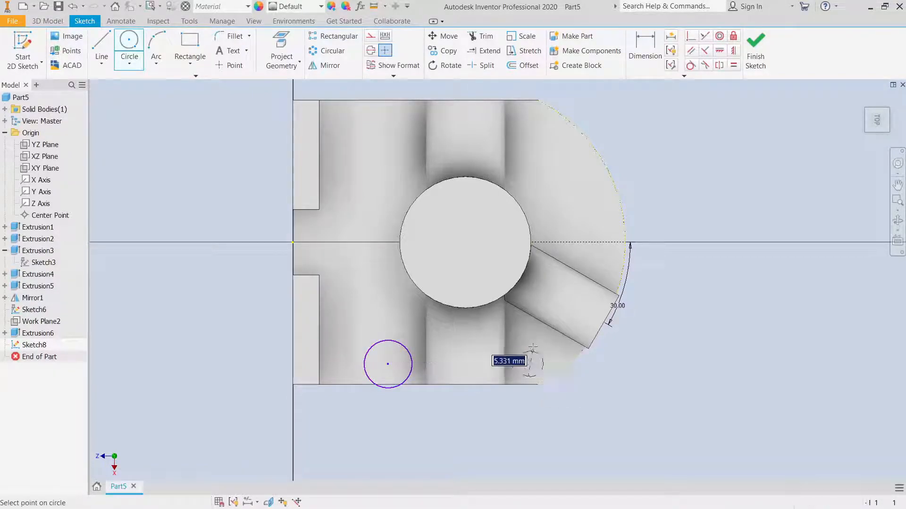
pyautogui.click(532, 340)
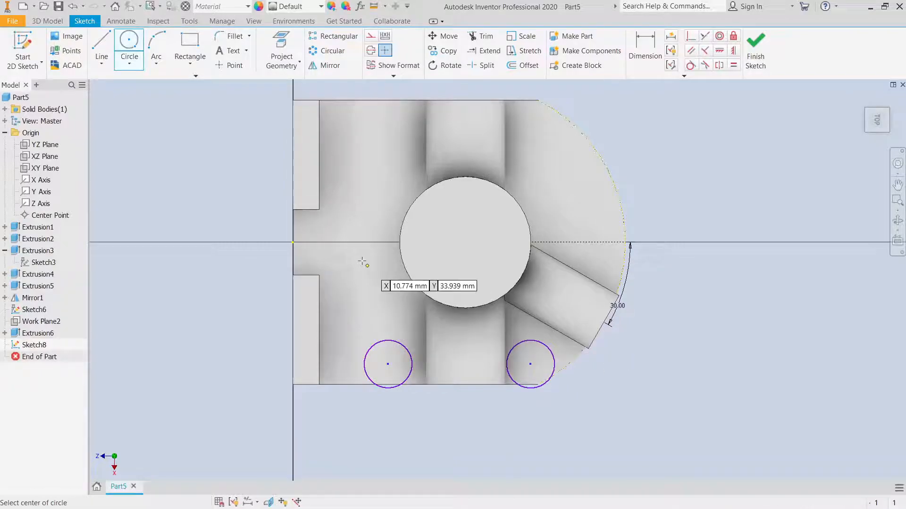
pyautogui.click(323, 242)
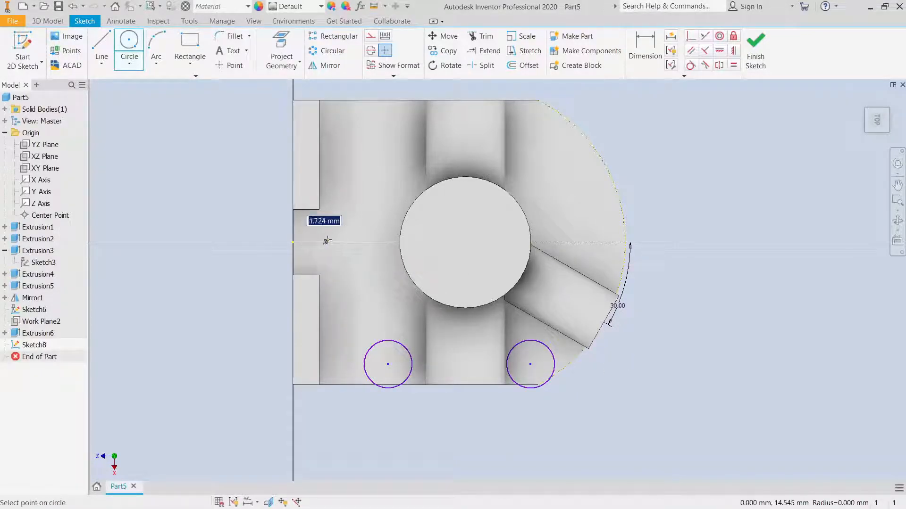
pyautogui.click(330, 219)
pyautogui.press('Escape')
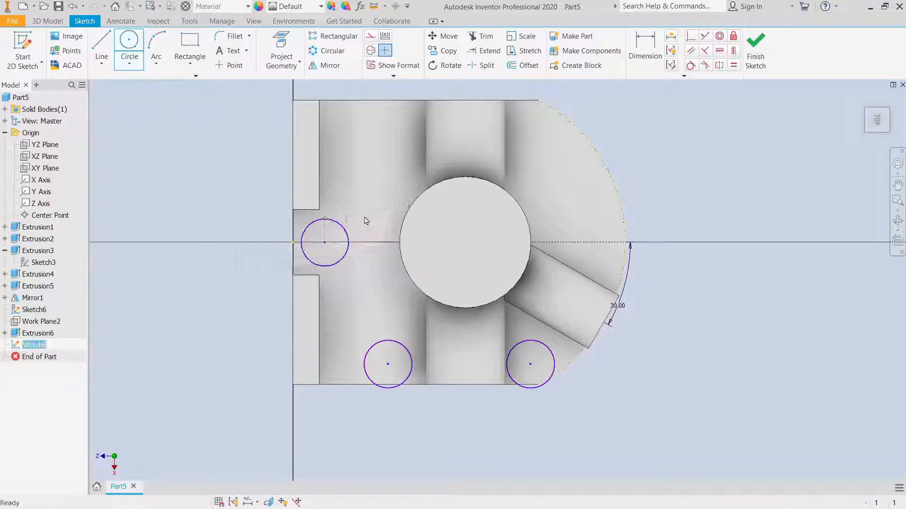
# - Draw a horizontal construction line about 177 mm long from the sketch origin through the central boss to beyond the rounded end
pyautogui.click(101, 46)
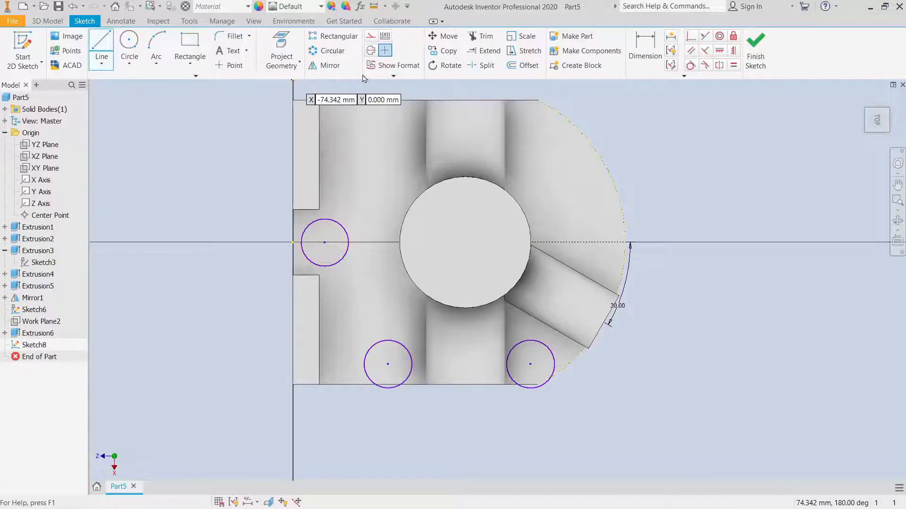
pyautogui.click(293, 242)
pyautogui.click(680, 242)
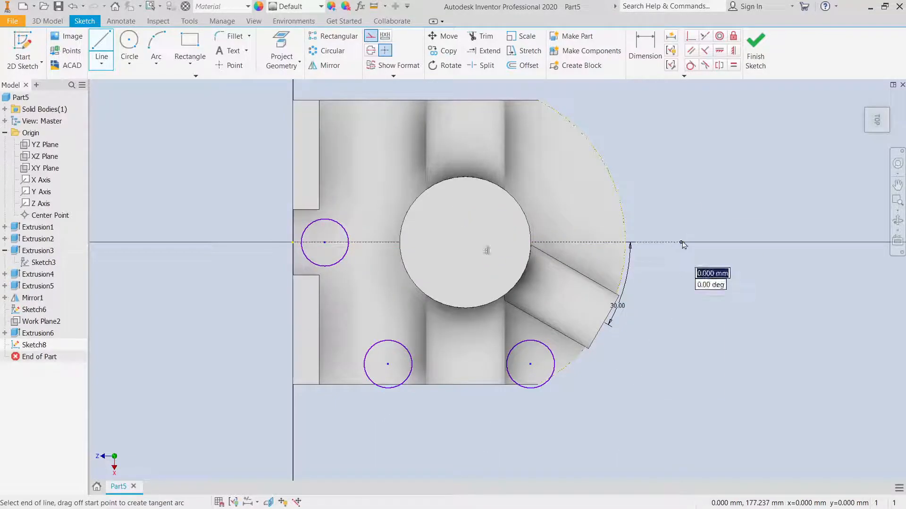
pyautogui.rightClick(683, 244)
pyautogui.click(698, 248)
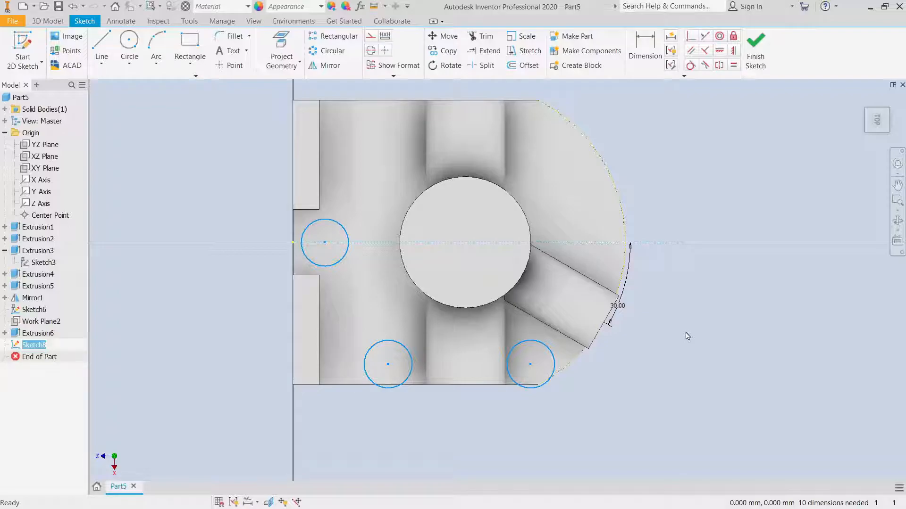
# - Project the outer end edge of the upper half-round side boss into the sketch as construction geometry
pyautogui.click(281, 52)
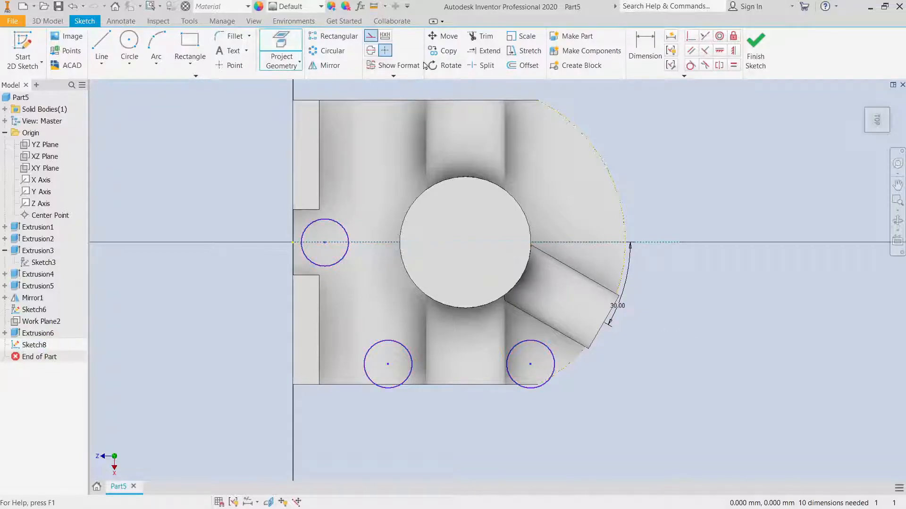
pyautogui.click(371, 37)
pyautogui.click(473, 100)
pyautogui.rightClick(471, 93)
pyautogui.click(503, 93)
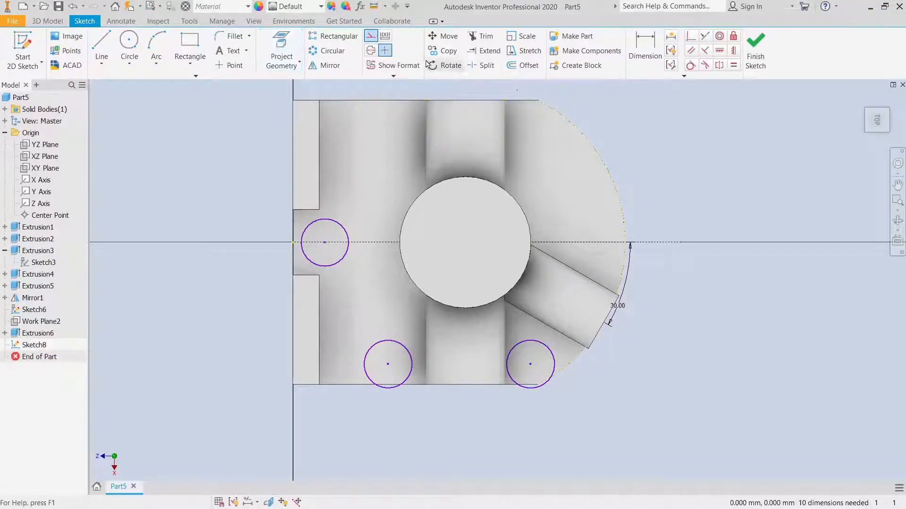
# - Draw a vertical construction line from the projected edge's midpoint through the central boss to beyond the plate's lower edge
pyautogui.click(102, 47)
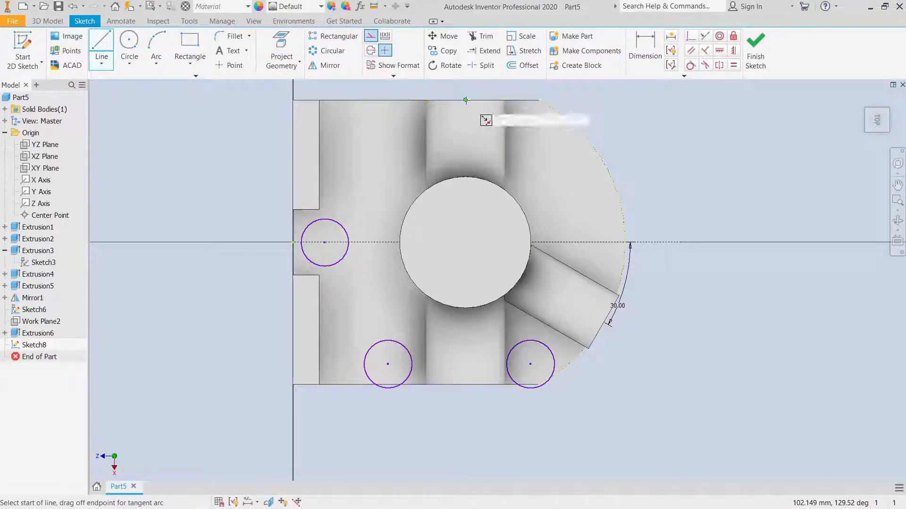
pyautogui.click(466, 100)
pyautogui.click(465, 462)
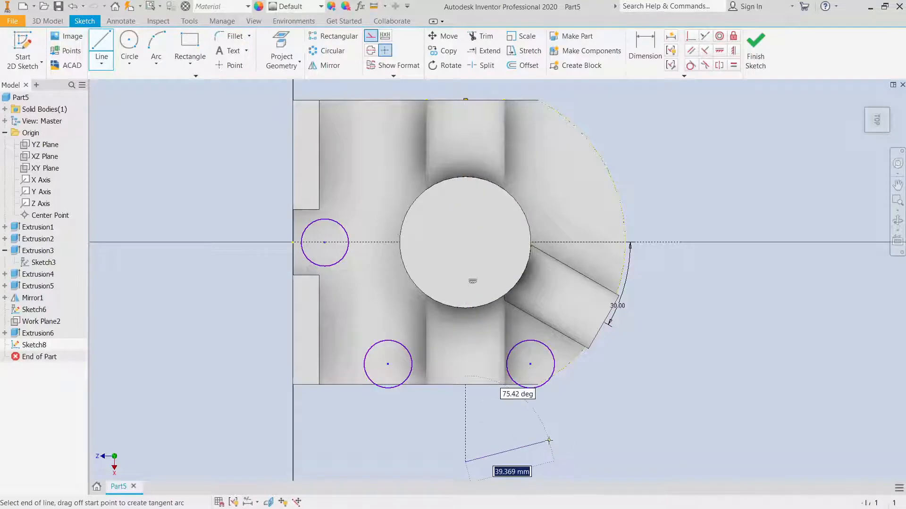
pyautogui.rightClick(549, 440)
pyautogui.click(591, 441)
# - Dimension the lower-left circle's centre 31.75 mm from the vertical construction line
pyautogui.press('d')
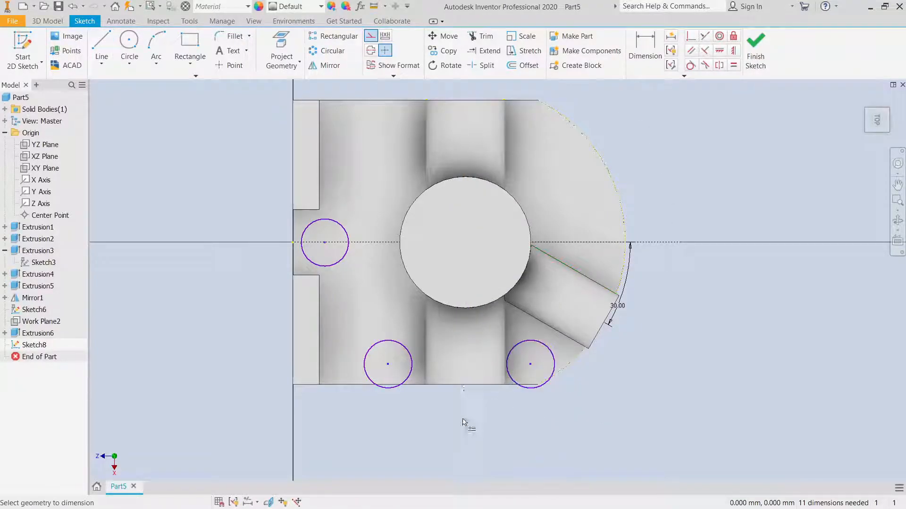
pyautogui.click(466, 429)
pyautogui.click(388, 364)
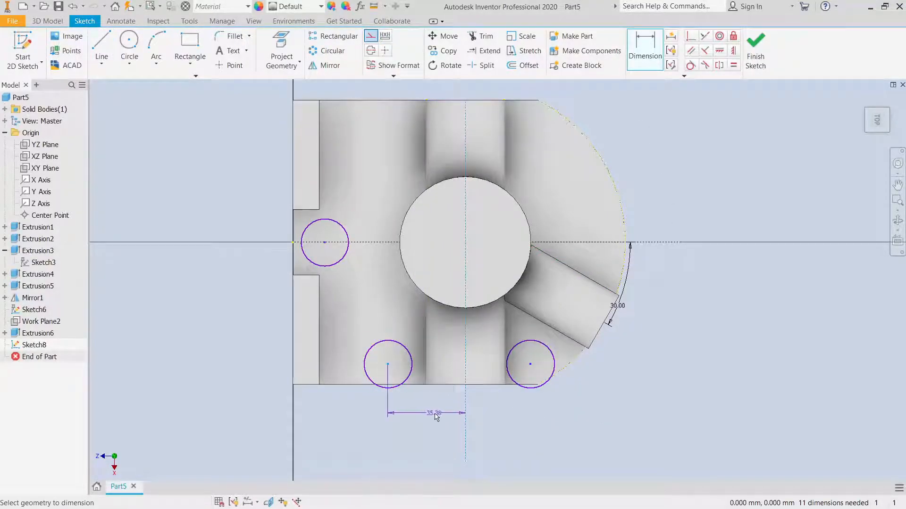
pyautogui.click(436, 414)
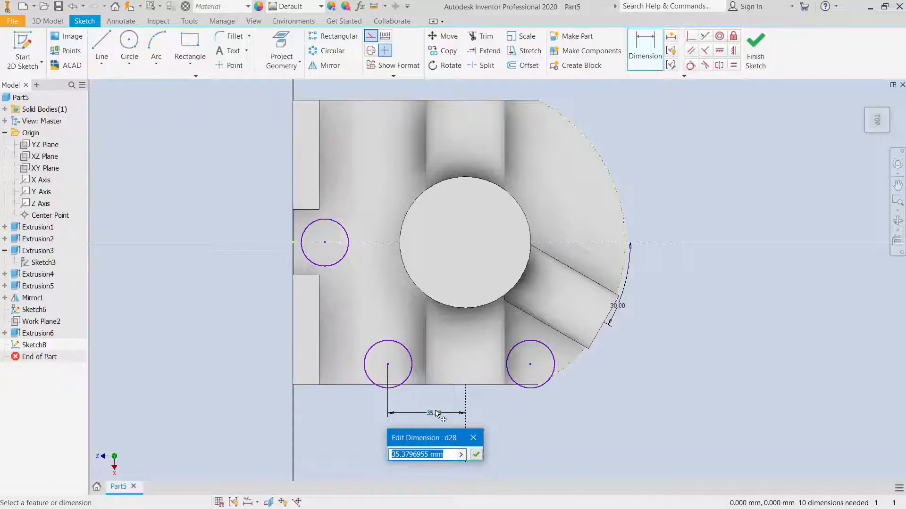
pyautogui.write('31.75')
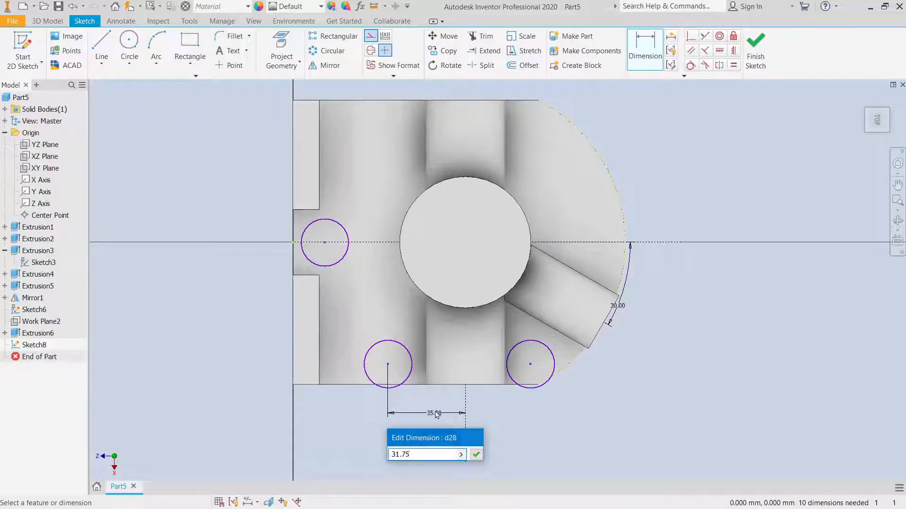
pyautogui.press('Return')
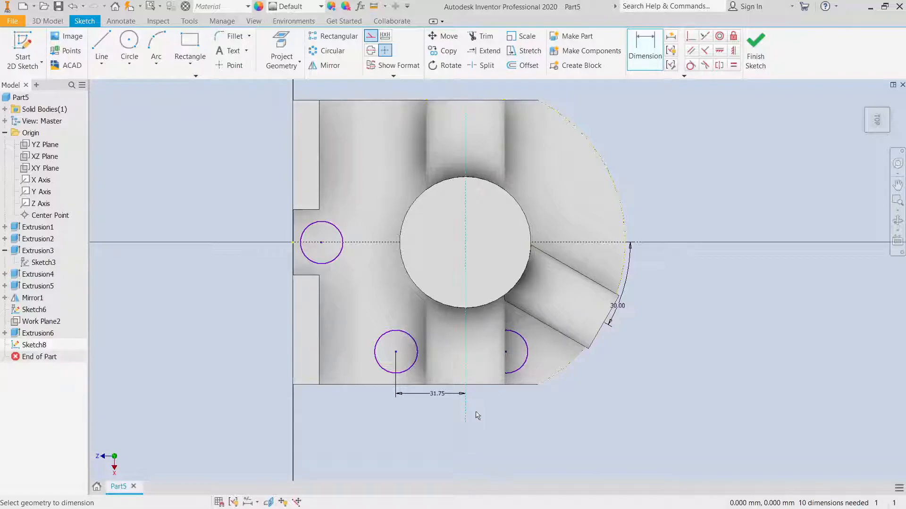
# - Dimension the lower-right circle's centre 31.75 mm from the vertical construction line
pyautogui.click(505, 352)
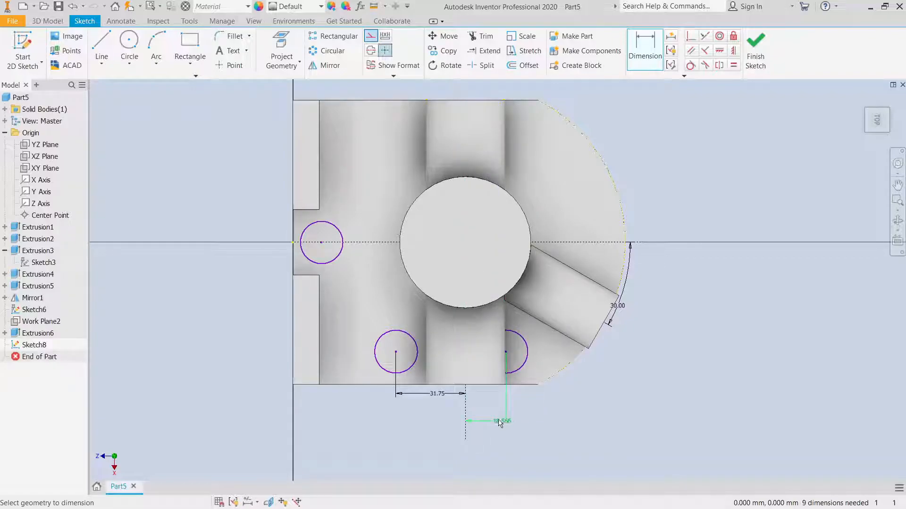
pyautogui.click(496, 421)
pyautogui.write('31.75')
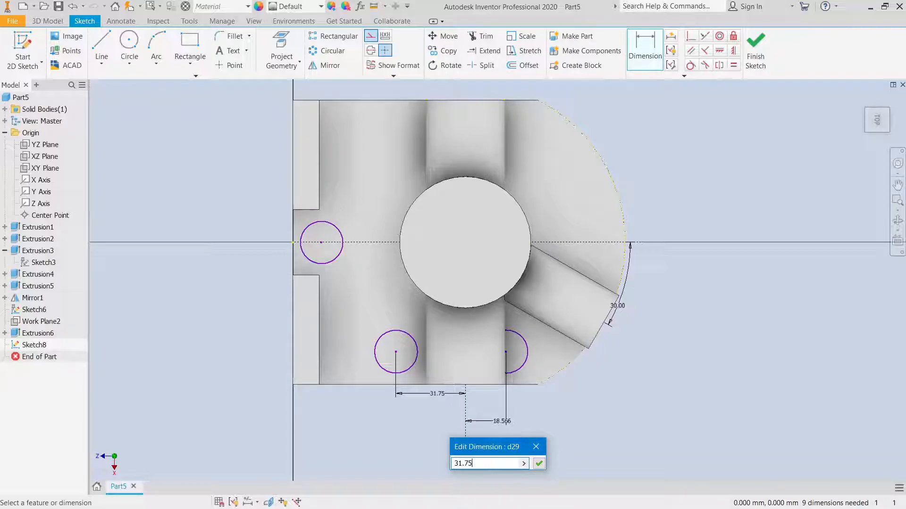
pyautogui.press('Return')
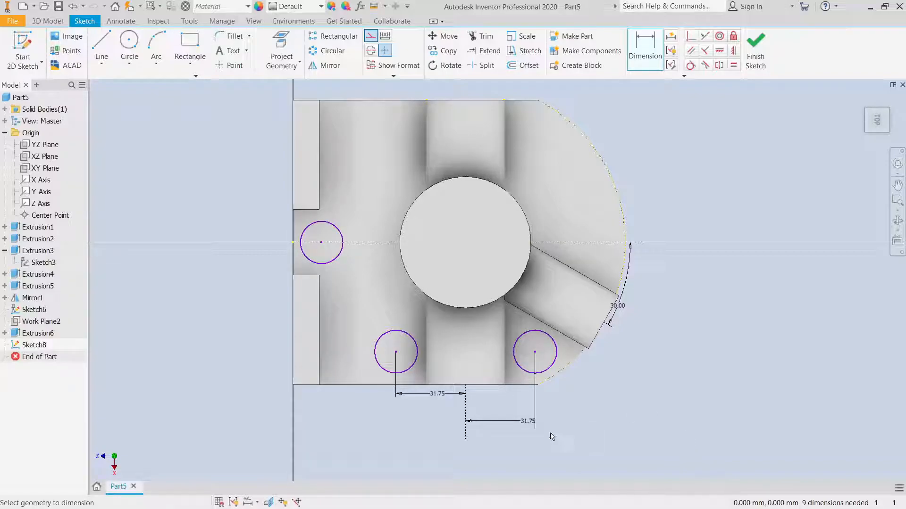
# - Dimension the lower-left circle's diameter as 10 mm
pyautogui.click(411, 336)
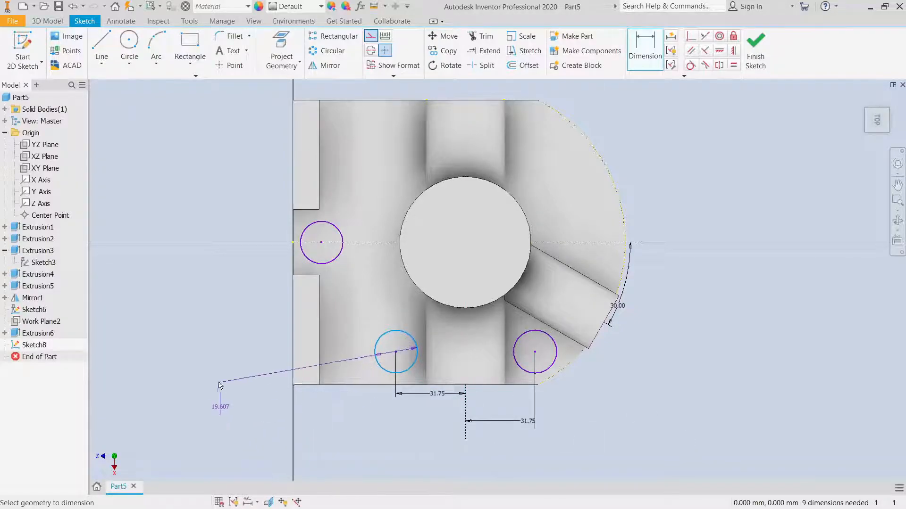
pyautogui.click(222, 405)
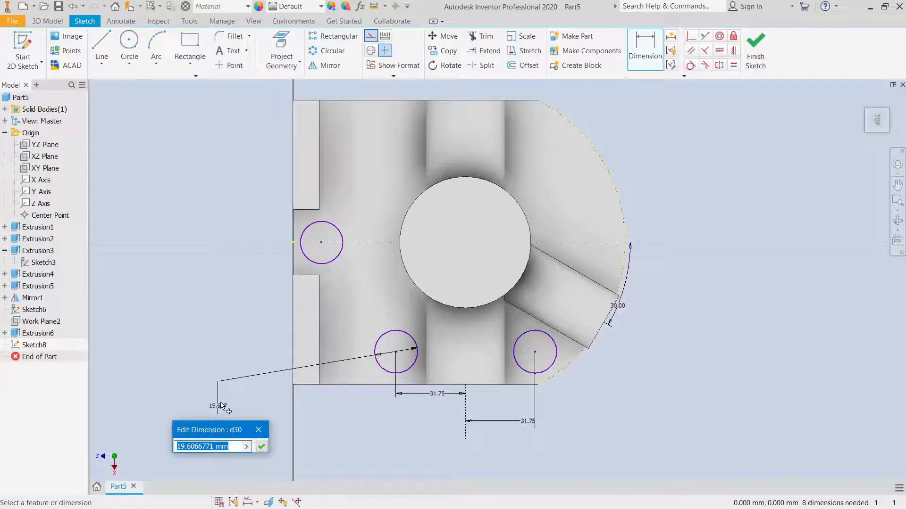
pyautogui.write('10')
pyautogui.press('Return')
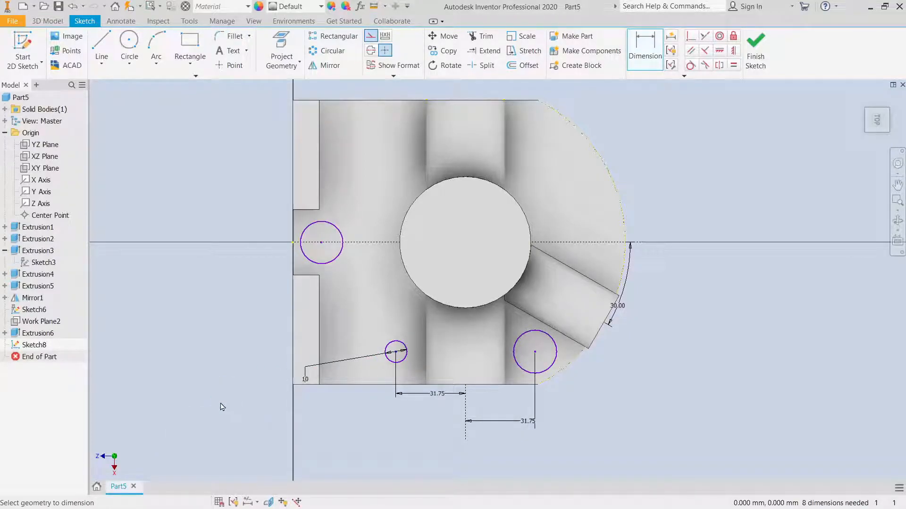
# - Dimension the lower-right circle's diameter, set it to 10 mm and end dimensioning
pyautogui.click(555, 361)
pyautogui.click(700, 388)
pyautogui.write('15')
pyautogui.press('Return')
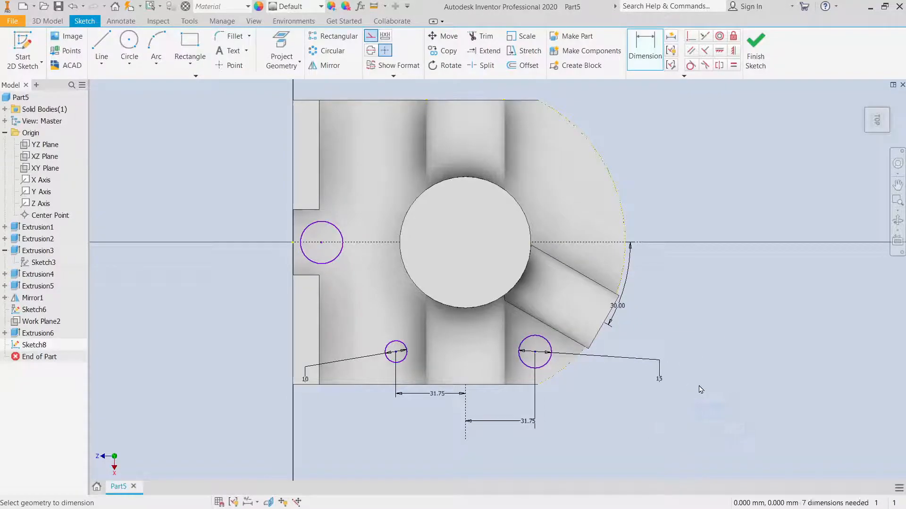
pyautogui.doubleClick(660, 378)
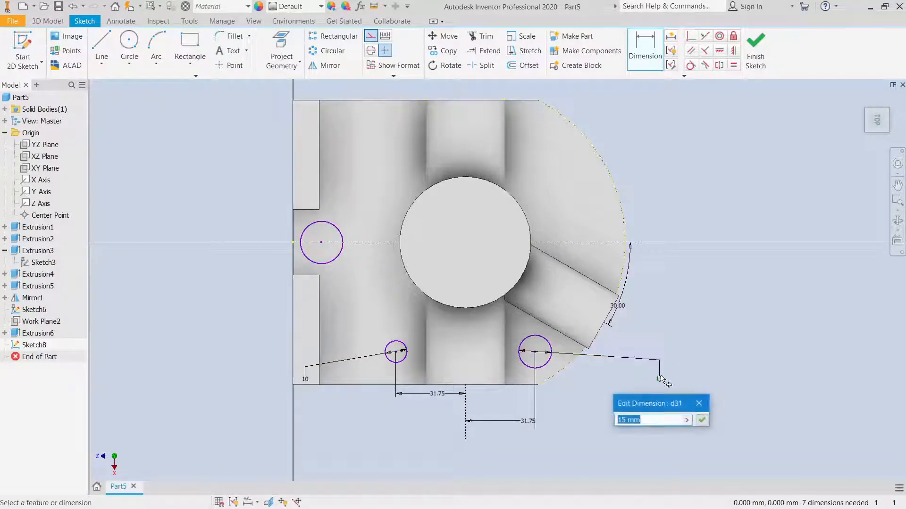
pyautogui.write('10')
pyautogui.press('Return')
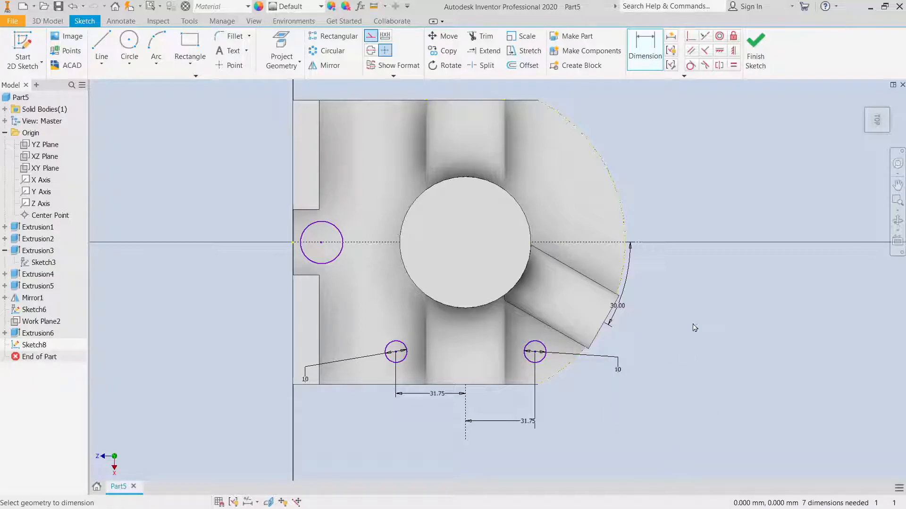
pyautogui.rightClick(695, 327)
pyautogui.click(701, 283)
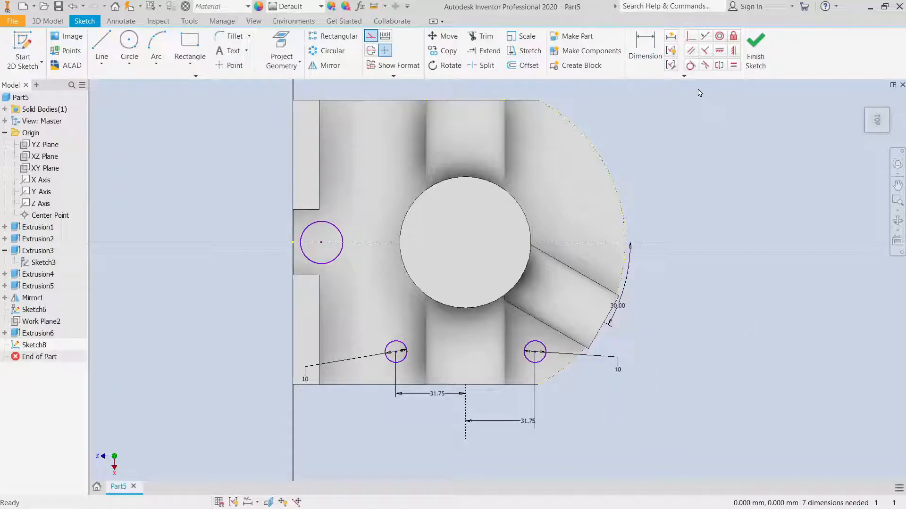
# - Align the centres of the two 10 mm circles with a horizontal constraint
pyautogui.click(719, 52)
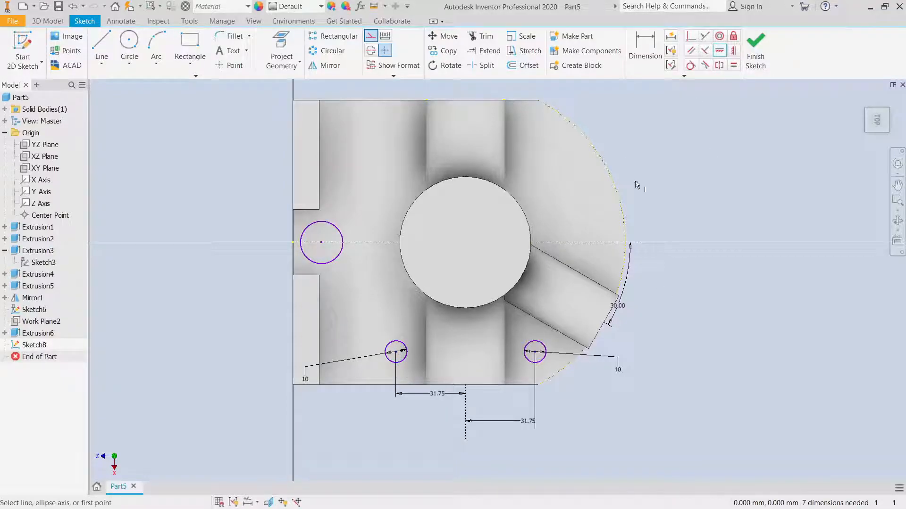
pyautogui.click(396, 352)
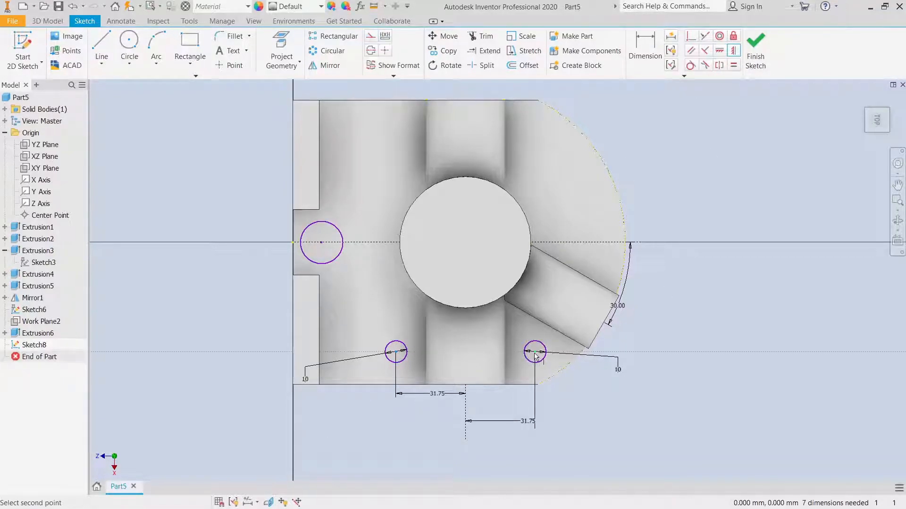
pyautogui.click(534, 352)
pyautogui.rightClick(797, 303)
pyautogui.click(823, 305)
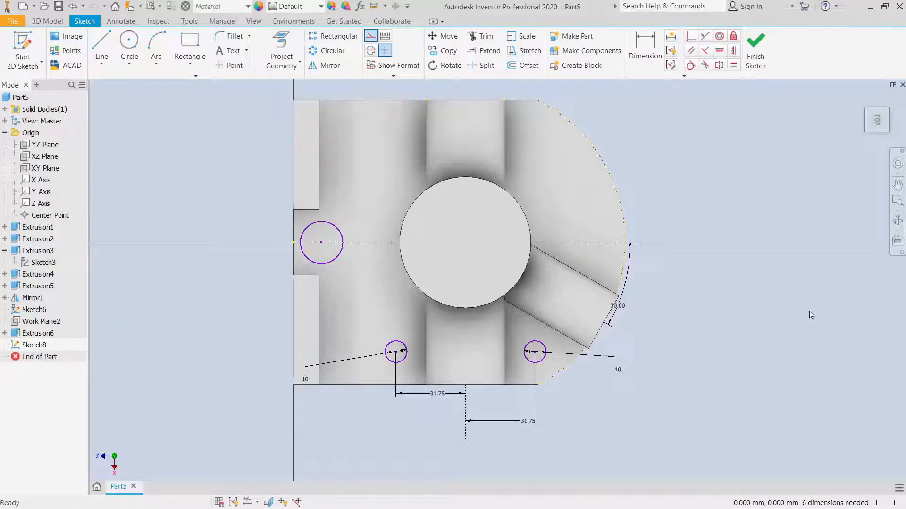
# - Dimension the lower-left circle's centre 55 mm from the horizontal centreline
pyautogui.click(645, 49)
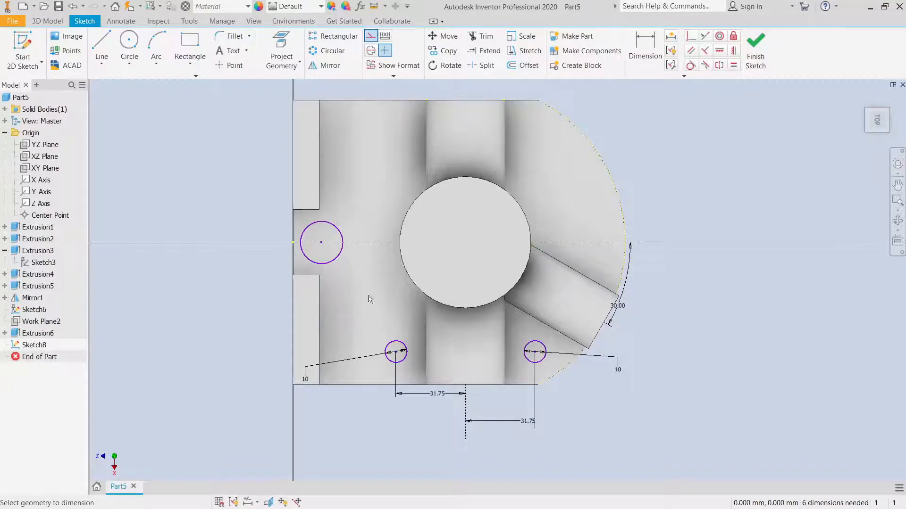
pyautogui.click(396, 352)
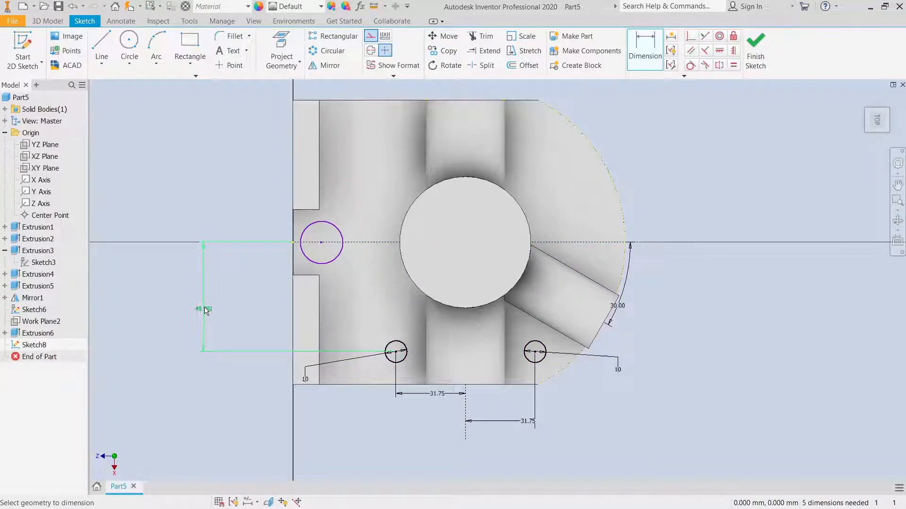
pyautogui.click(210, 312)
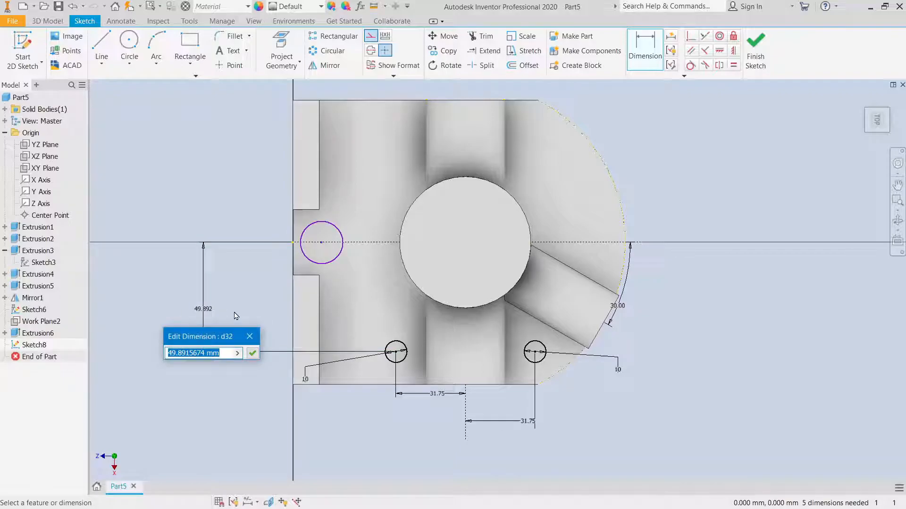
pyautogui.write('55')
pyautogui.press('Return')
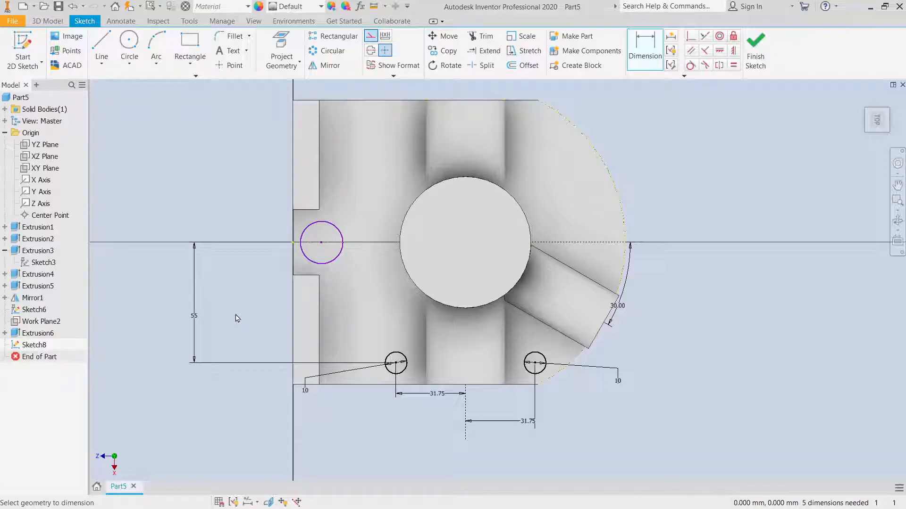
# - Dimension the left circle's centre 15.3 mm from the plate's left edge and end dimensioning
pyautogui.click(293, 263)
pyautogui.click(317, 245)
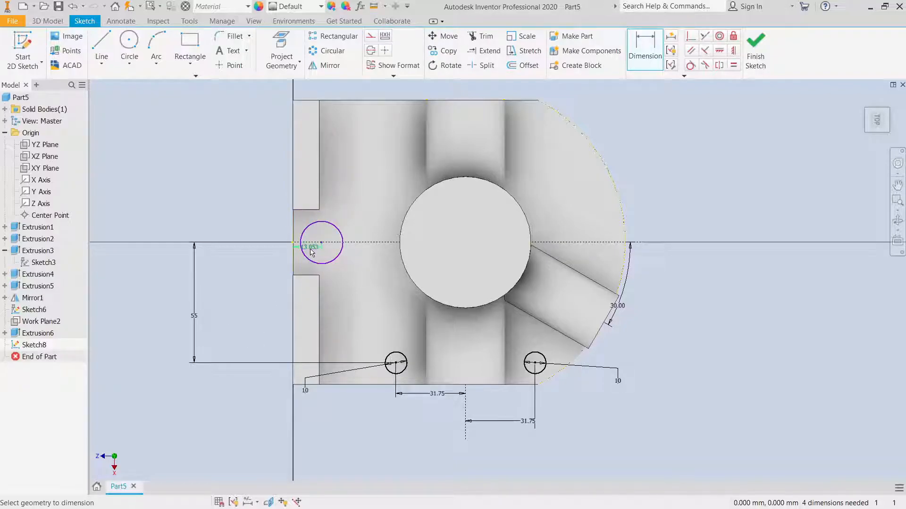
pyautogui.click(310, 254)
pyautogui.write('15.3')
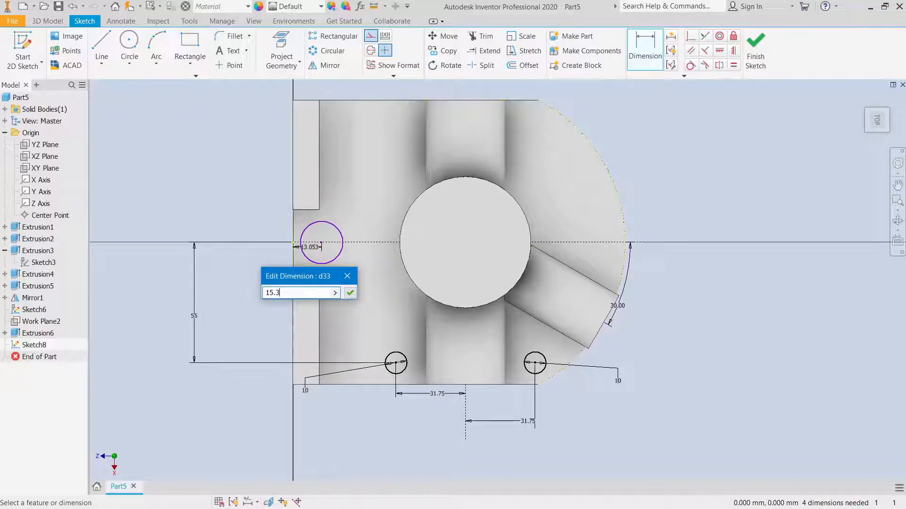
pyautogui.press('Return')
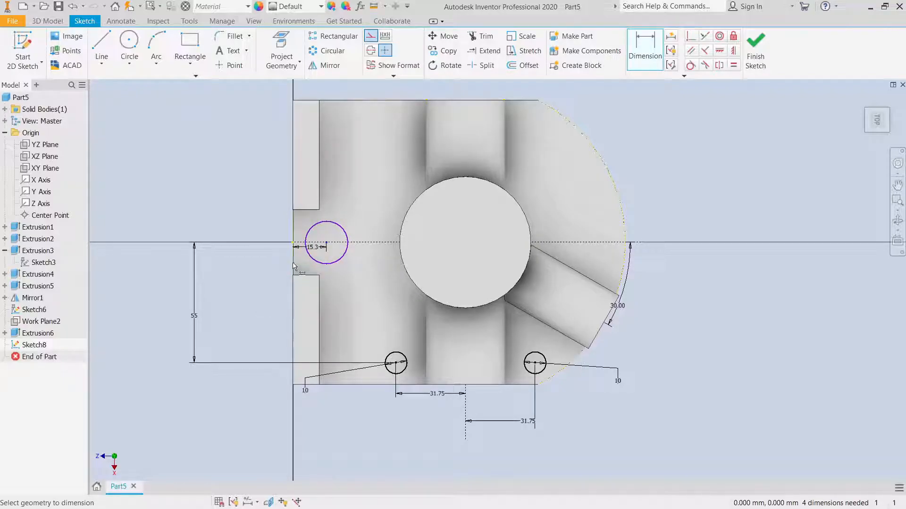
pyautogui.rightClick(192, 221)
pyautogui.click(228, 217)
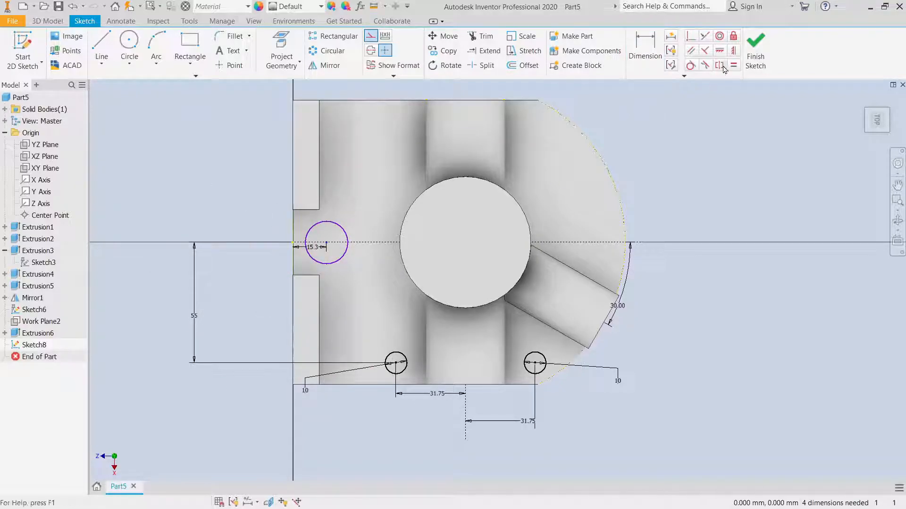
# - Make the left circle equal in size to the lower-left 10 mm circle with an equal constraint
pyautogui.click(732, 65)
pyautogui.click(392, 355)
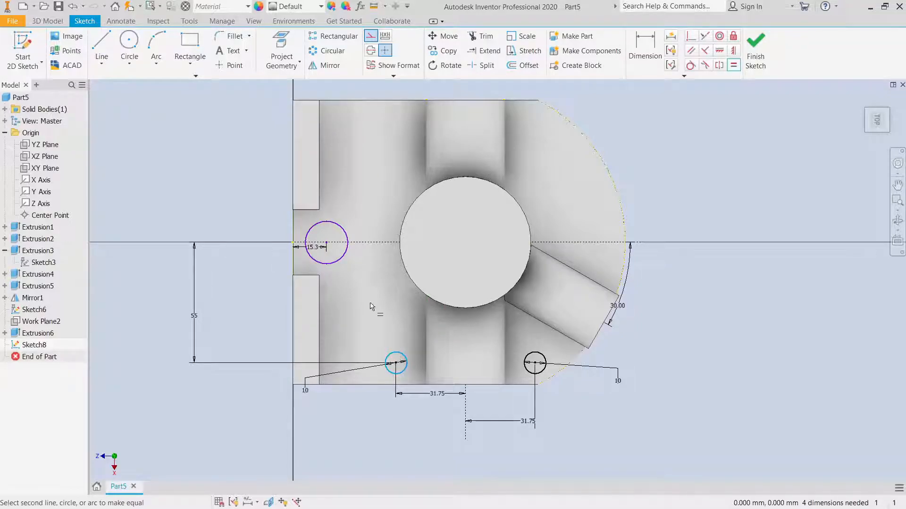
pyautogui.click(340, 260)
pyautogui.rightClick(216, 182)
pyautogui.click(253, 176)
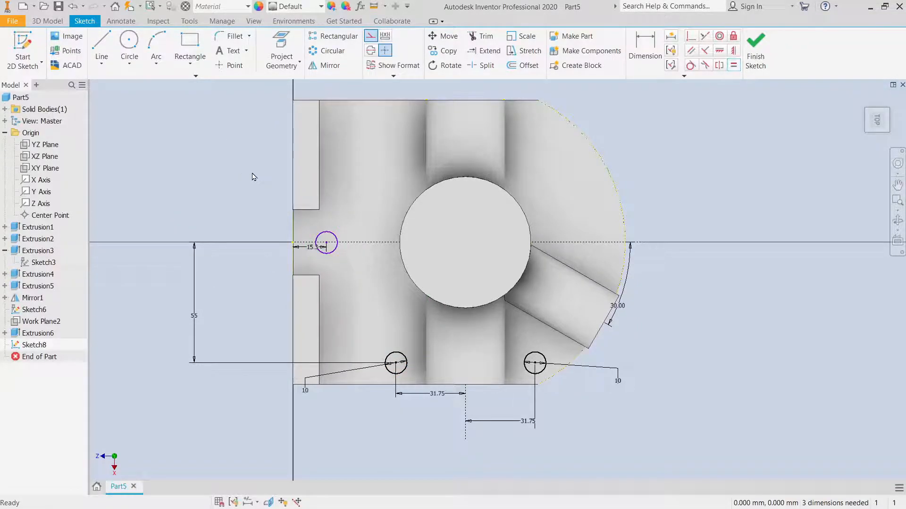
# - Align the left circle's centre with the origin point on the plate's left edge using a vertical constraint
pyautogui.click(733, 50)
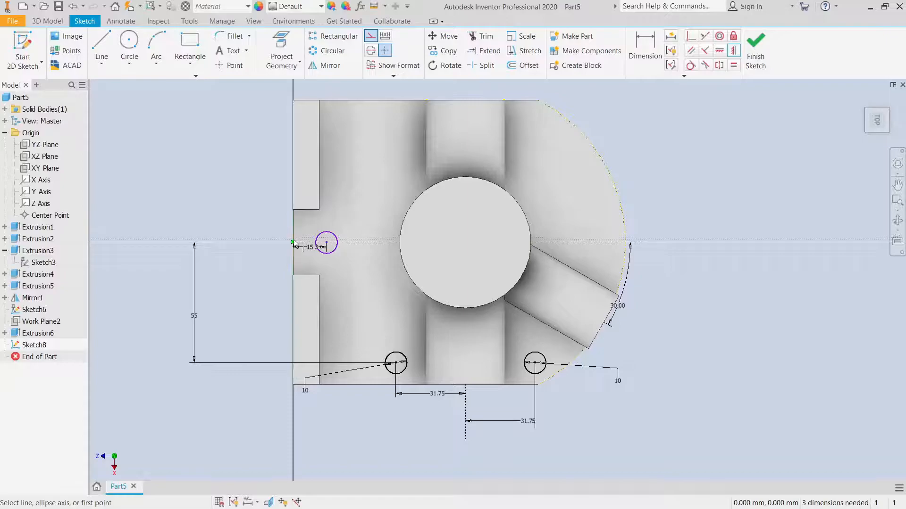
pyautogui.click(293, 243)
pyautogui.click(326, 244)
pyautogui.rightClick(187, 199)
pyautogui.click(228, 194)
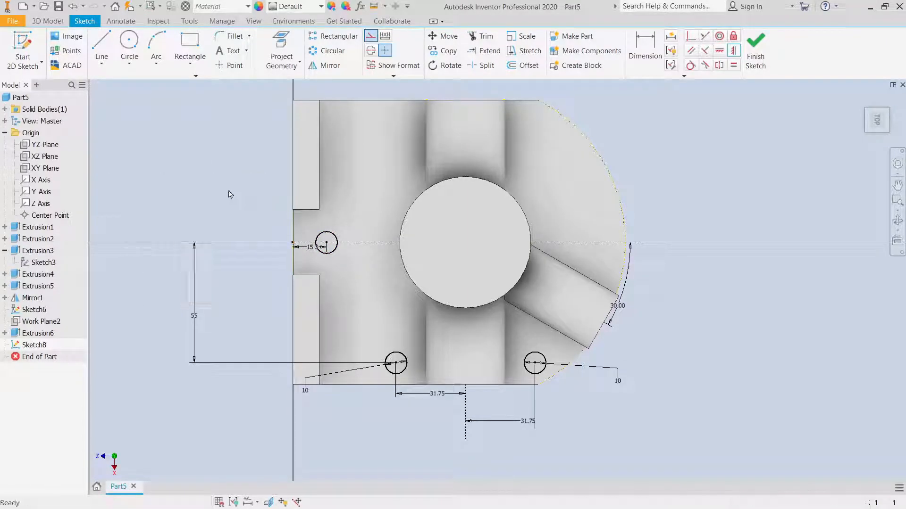
# - Mirror the two lower 10 mm circles across the horizontal centreline
pyautogui.click(327, 67)
pyautogui.click(399, 362)
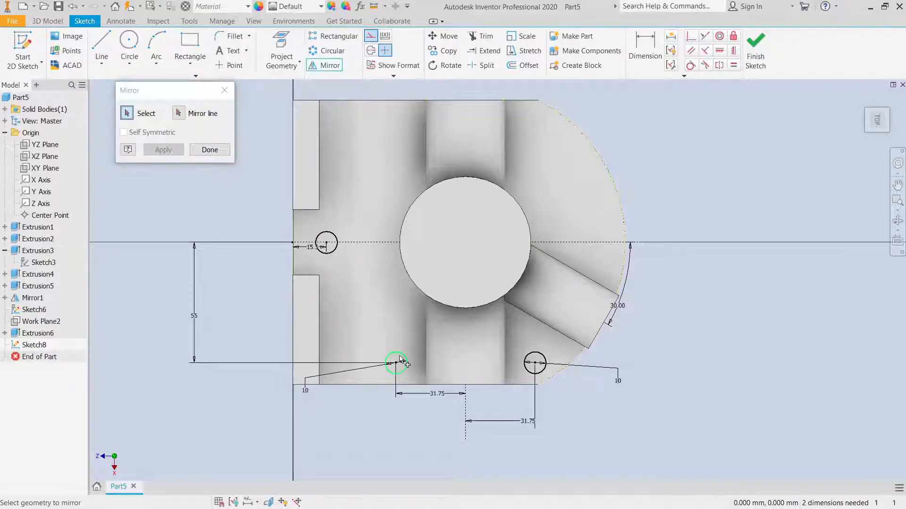
pyautogui.click(177, 118)
pyautogui.click(349, 243)
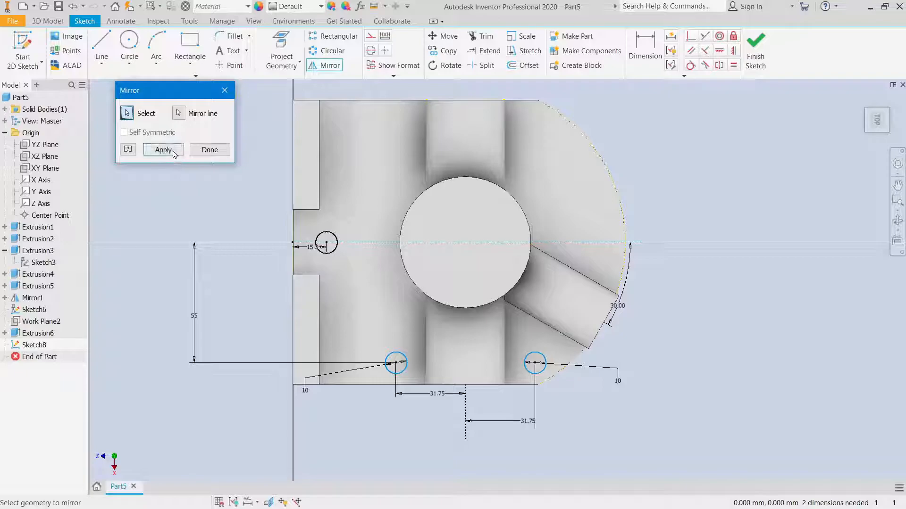
pyautogui.click(163, 150)
pyautogui.click(211, 150)
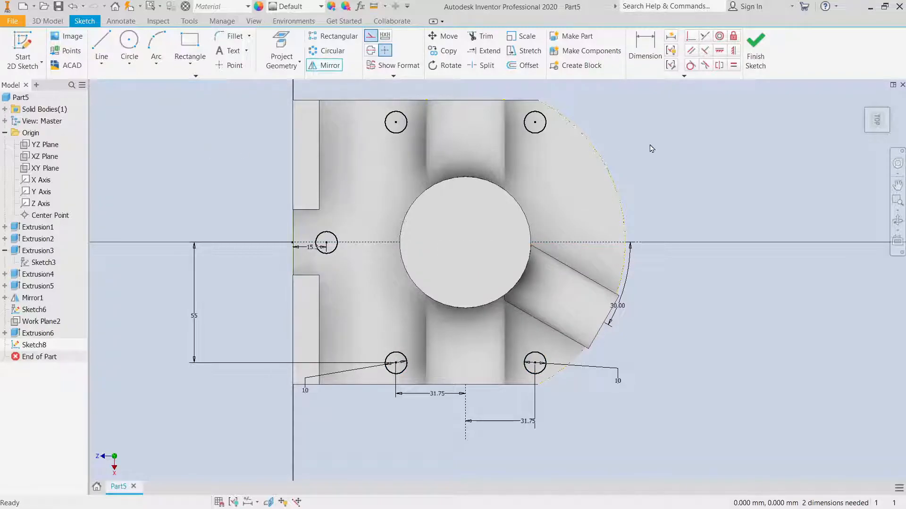
# - Finish the sketch and turn off the visibility of Sketch6, which holds the 30° angle
pyautogui.click(755, 50)
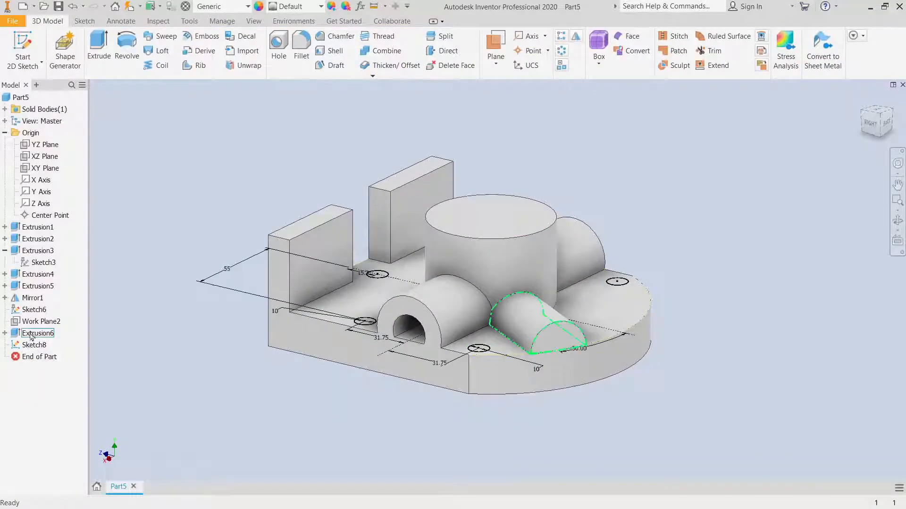
pyautogui.rightClick(33, 309)
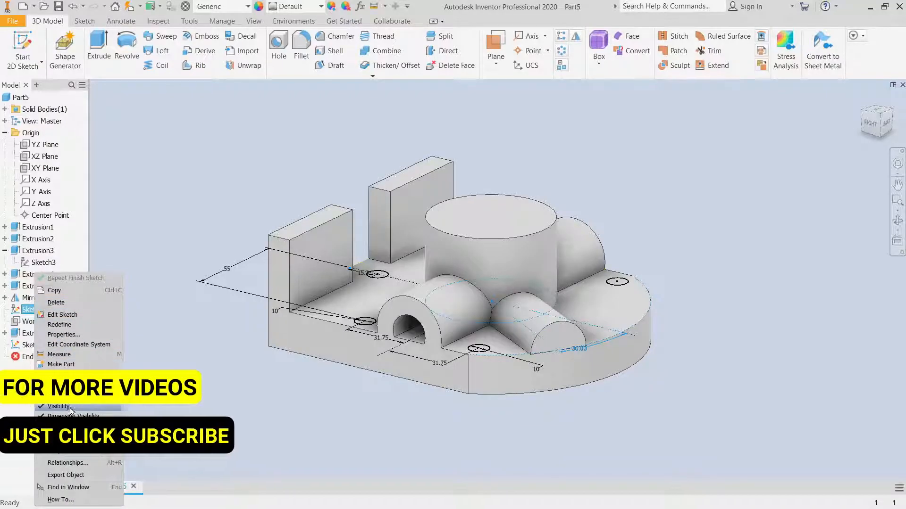
pyautogui.click(159, 231)
# - Extrude all five 10 mm circles as a cut downward through the base plate, with a distance of 60 mm - 19 mm
pyautogui.click(99, 48)
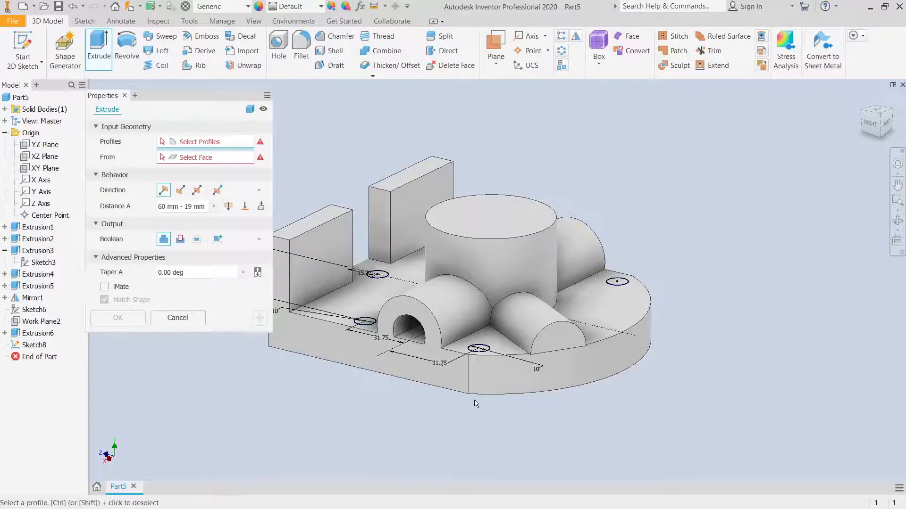
pyautogui.keyDown('shift'); pyautogui.moveTo(223, 432); pyautogui.dragTo(234, 449, button='middle'); pyautogui.keyUp('shift')
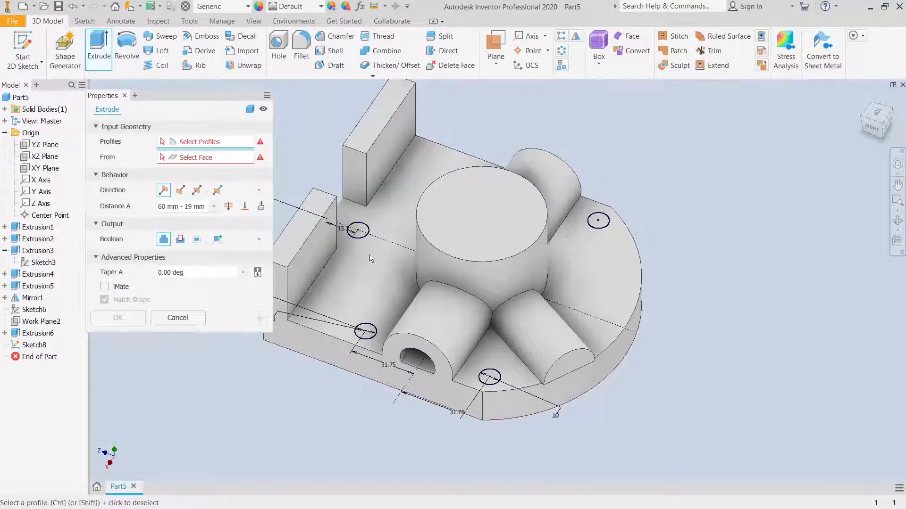
pyautogui.click(362, 232)
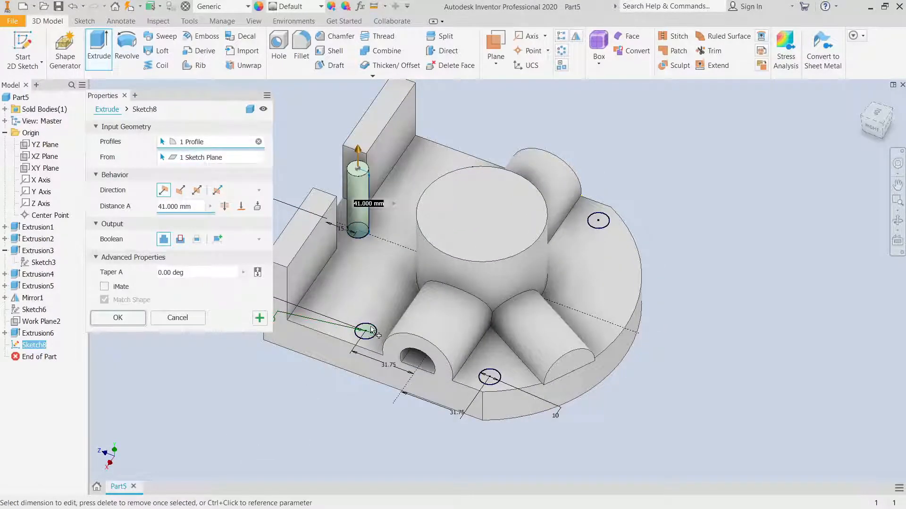
pyautogui.click(370, 333)
pyautogui.click(490, 377)
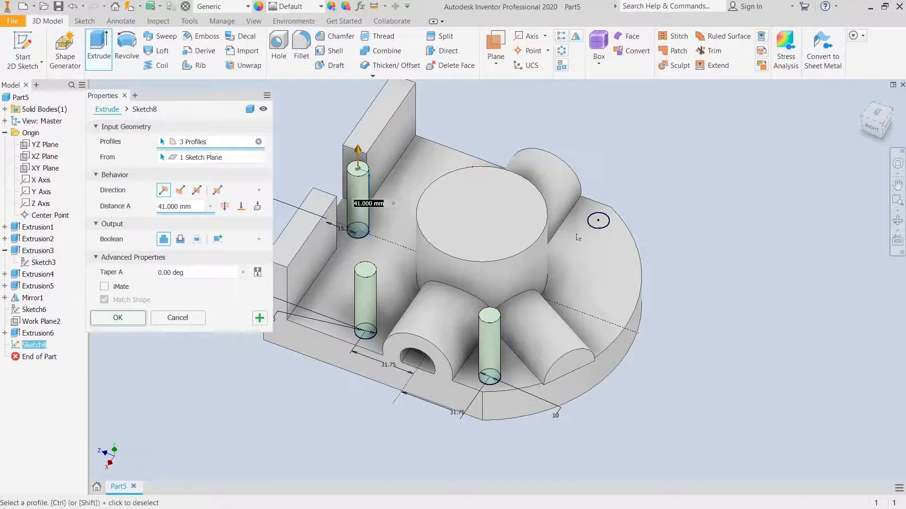
pyautogui.click(597, 226)
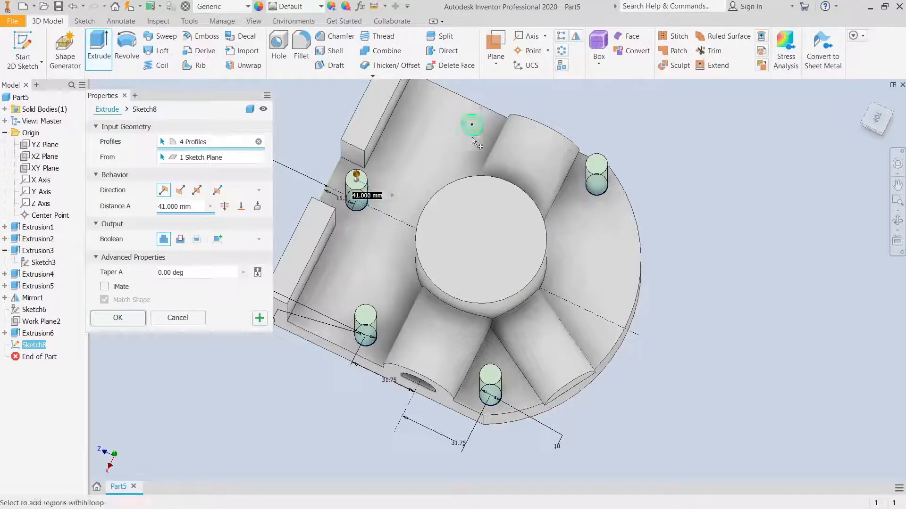
pyautogui.click(471, 125)
pyautogui.moveTo(472, 125)
pyautogui.keyDown('shift'); pyautogui.mouseDown(button='middle')
pyautogui.moveTo(441, 236)
pyautogui.moveTo(443, 214)
pyautogui.mouseUp(button='middle'); pyautogui.keyUp('shift')
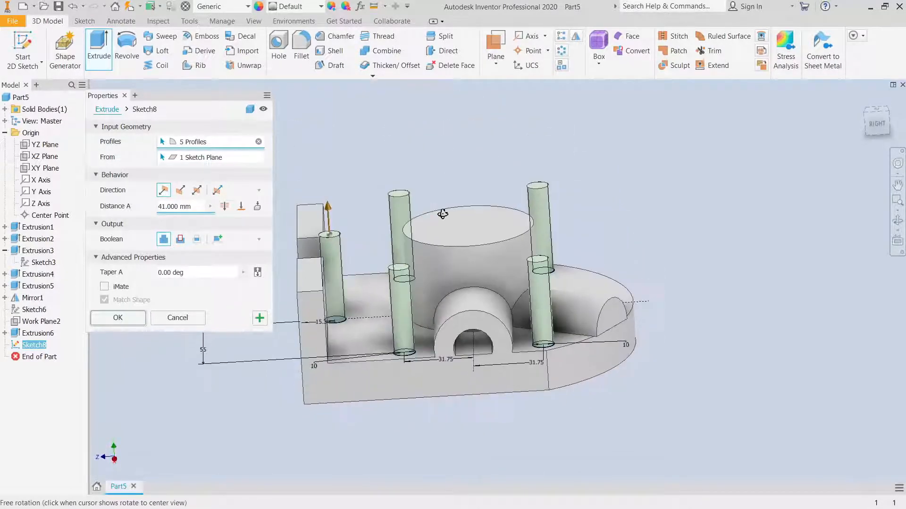
pyautogui.click(180, 239)
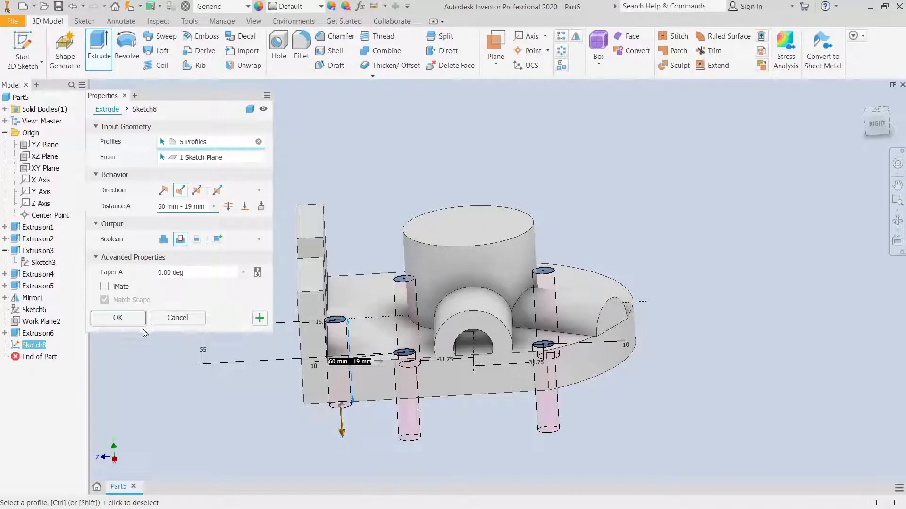
pyautogui.click(117, 318)
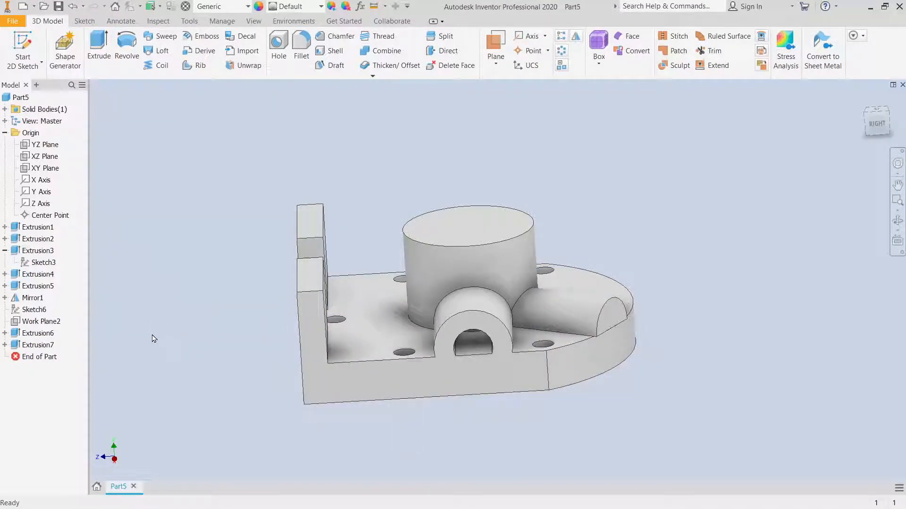
# - Start a new sketch on the base plate's top face
pyautogui.click(377, 330)
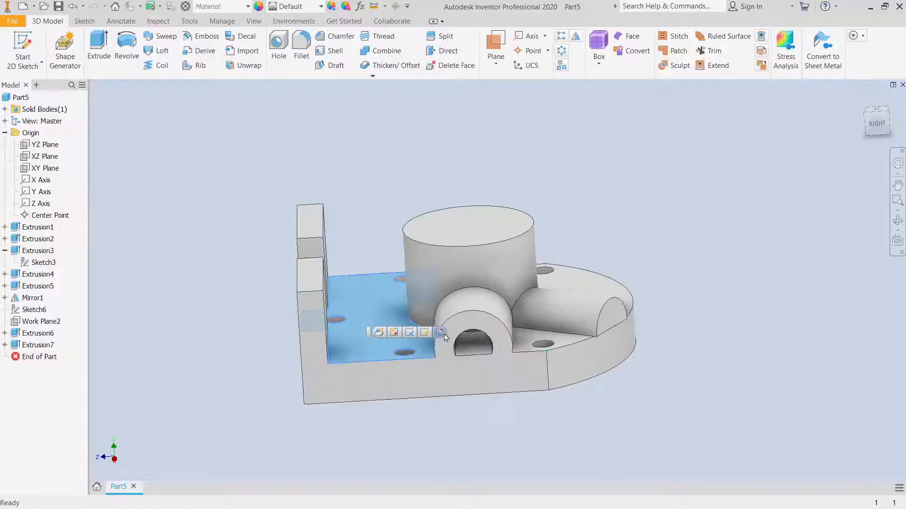
pyautogui.click(442, 335)
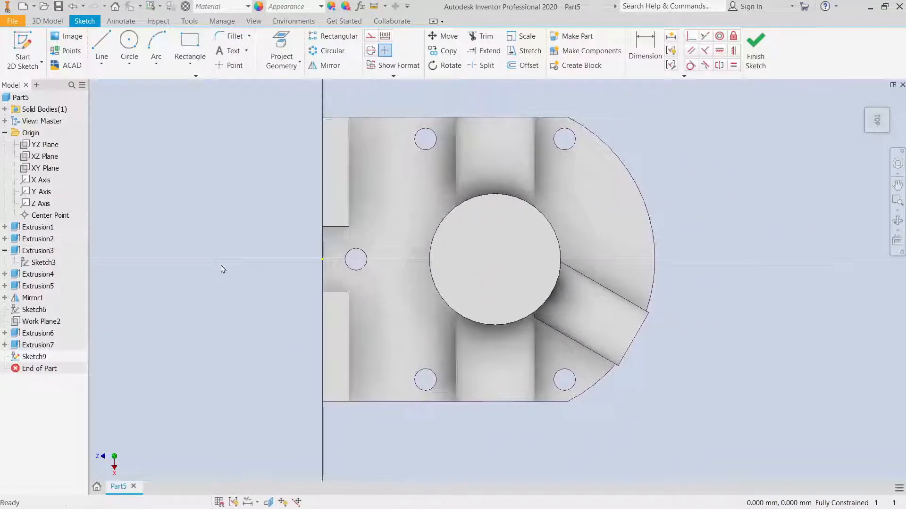
pyautogui.click(129, 42)
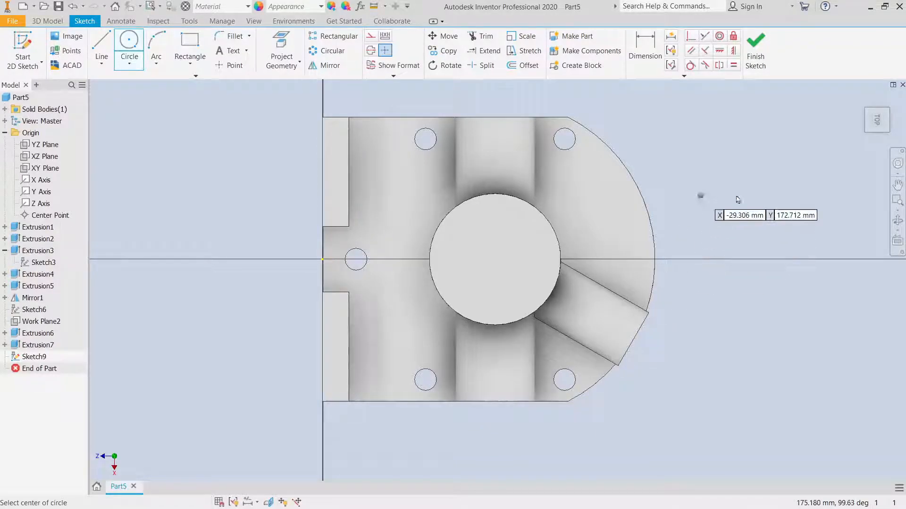
pyautogui.rightClick(701, 195)
pyautogui.press('Escape')
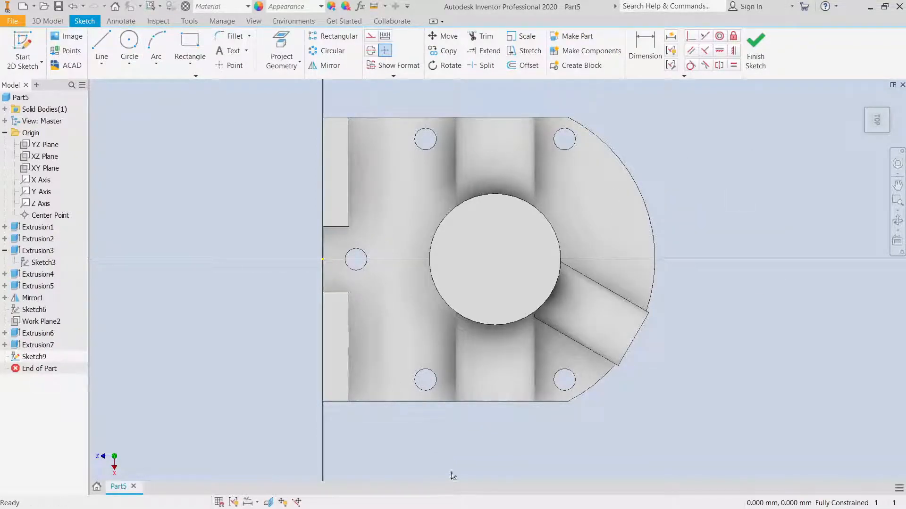
# - Project the edge of the lower-left 10 mm hole into the sketch
pyautogui.moveTo(452, 475); pyautogui.dragTo(402, 409, button='middle')
pyautogui.scroll(3, 390, 357)
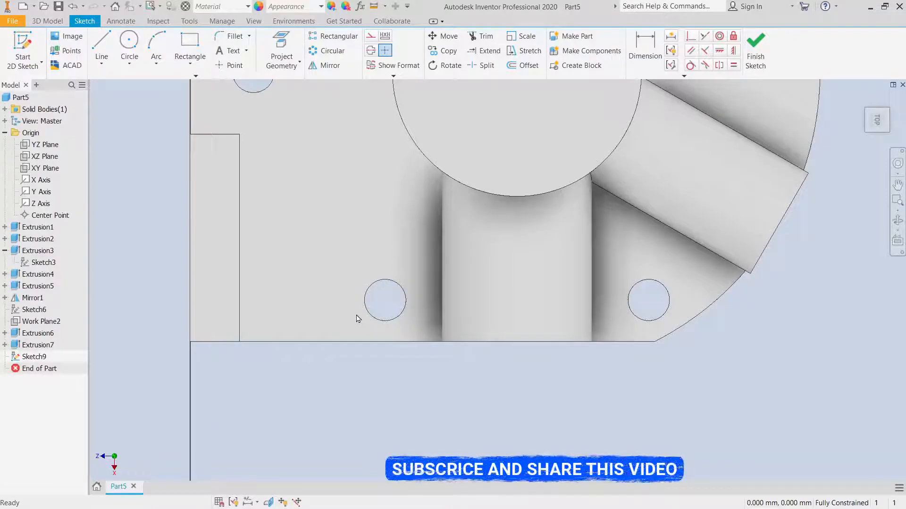
pyautogui.click(297, 47)
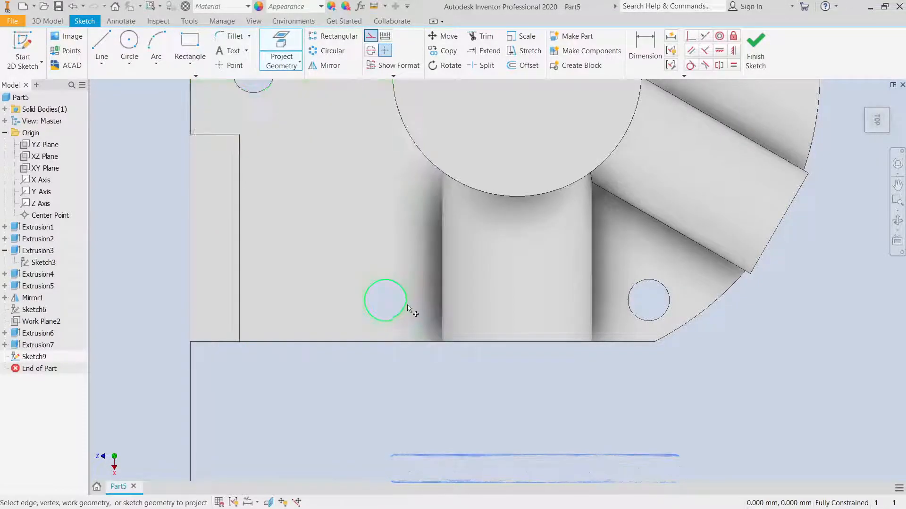
pyautogui.rightClick(399, 392)
pyautogui.click(347, 372)
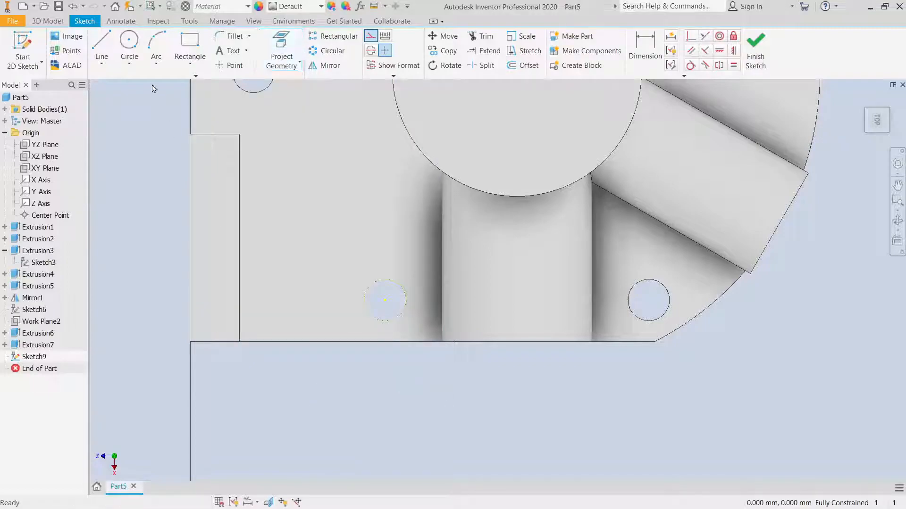
# - Draw a larger circle centred on the projected lower-left hole, extending slightly past the plate's lower edge
pyautogui.click(384, 300)
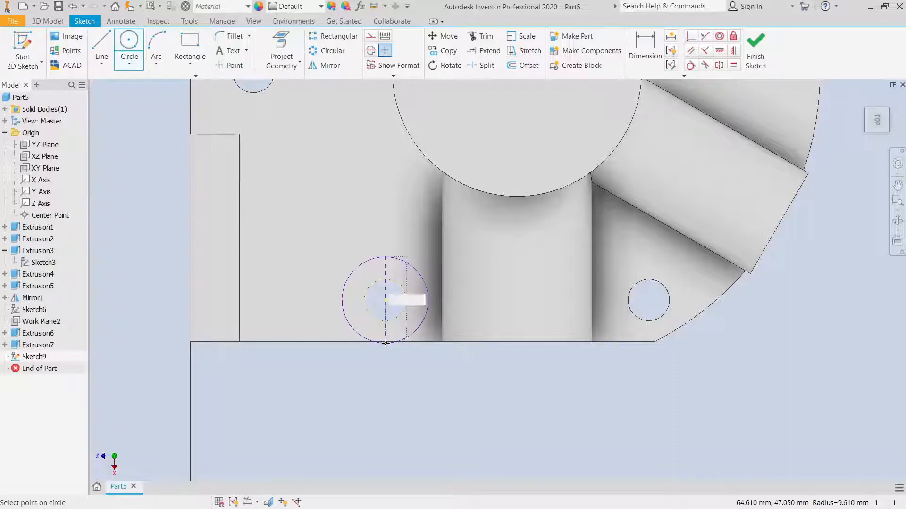
pyautogui.click(419, 340)
pyautogui.rightClick(447, 371)
pyautogui.click(448, 335)
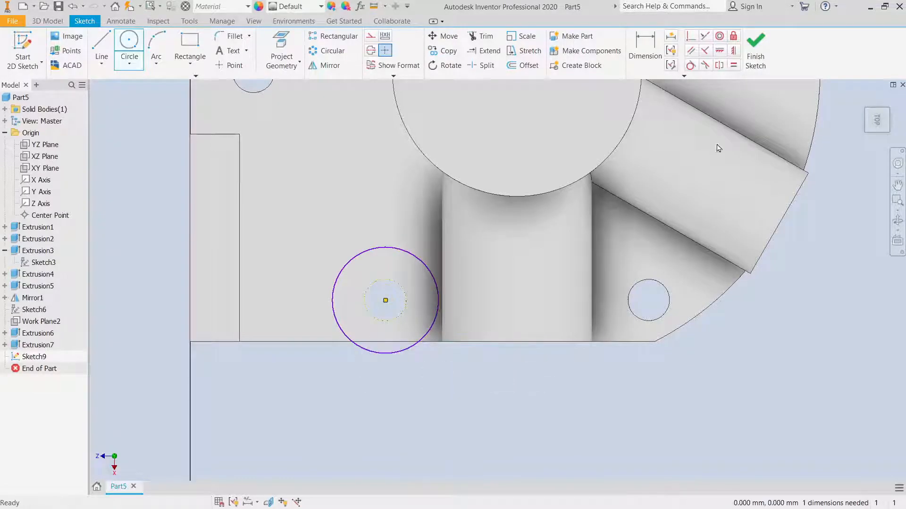
# - Constrain the circle around the lower-left hole to be tangent to the plate's straight lower edge
pyautogui.press('d')
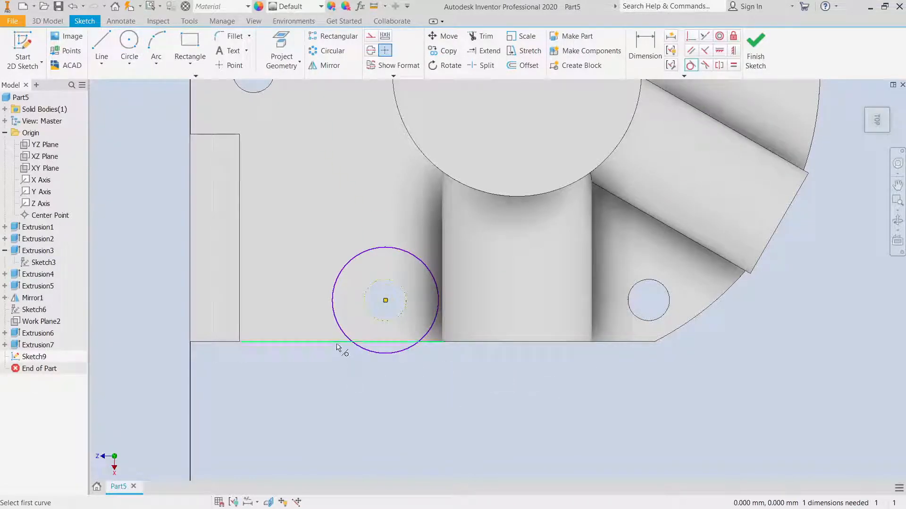
pyautogui.click(338, 344)
pyautogui.click(367, 350)
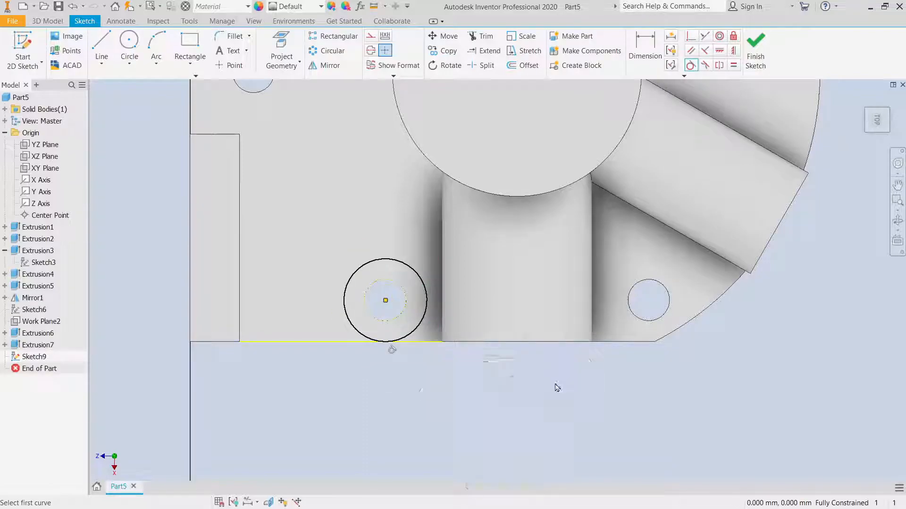
pyautogui.press('Escape')
# - Draw a circle larger than the lower-right hole, centred on that hole
pyautogui.scroll(3, 509, 387)
pyautogui.scroll(-3, 524, 373)
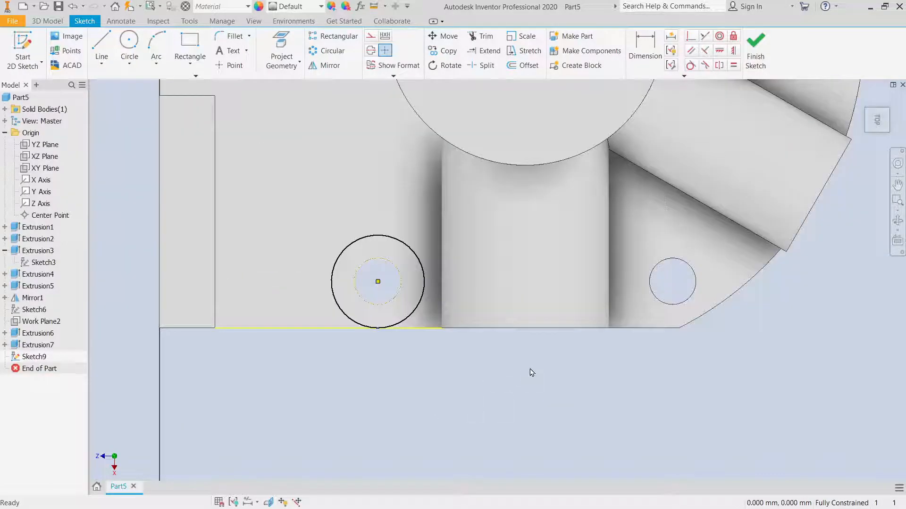
pyautogui.moveTo(542, 370); pyautogui.dragTo(480, 385, button='middle')
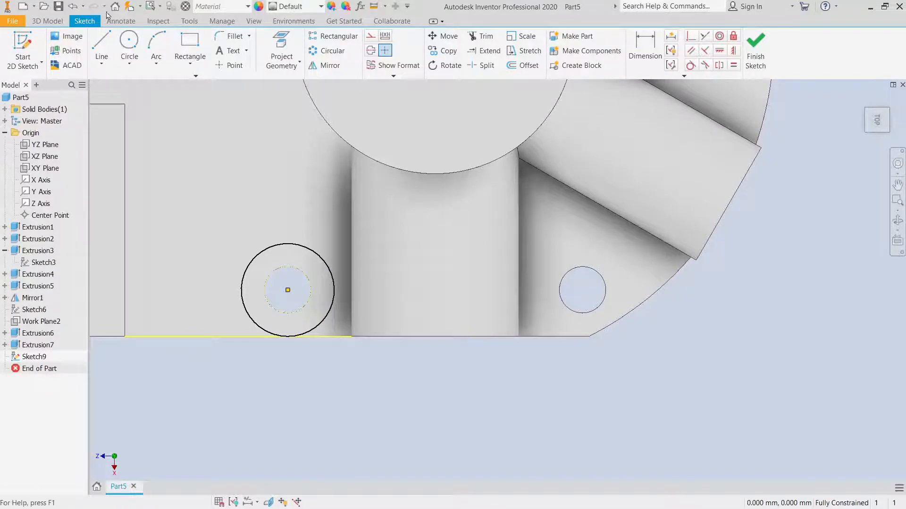
pyautogui.click(129, 41)
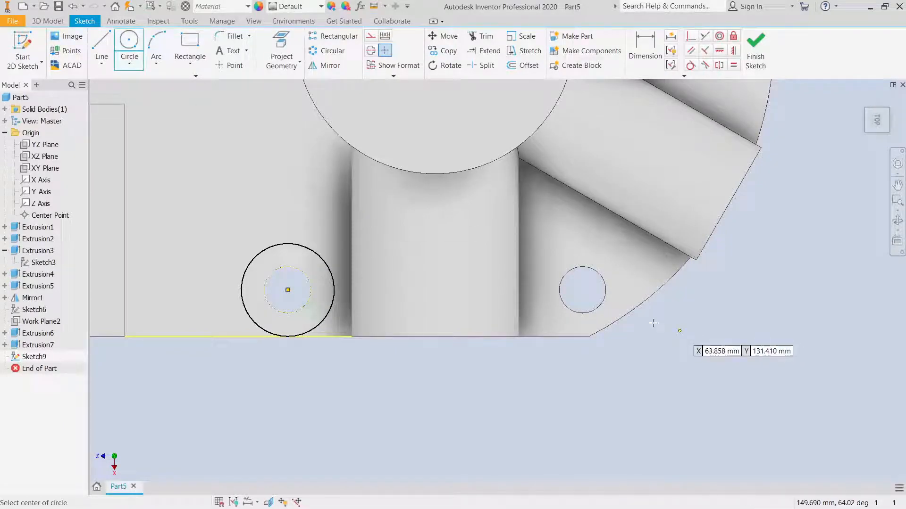
pyautogui.click(584, 289)
pyautogui.click(584, 248)
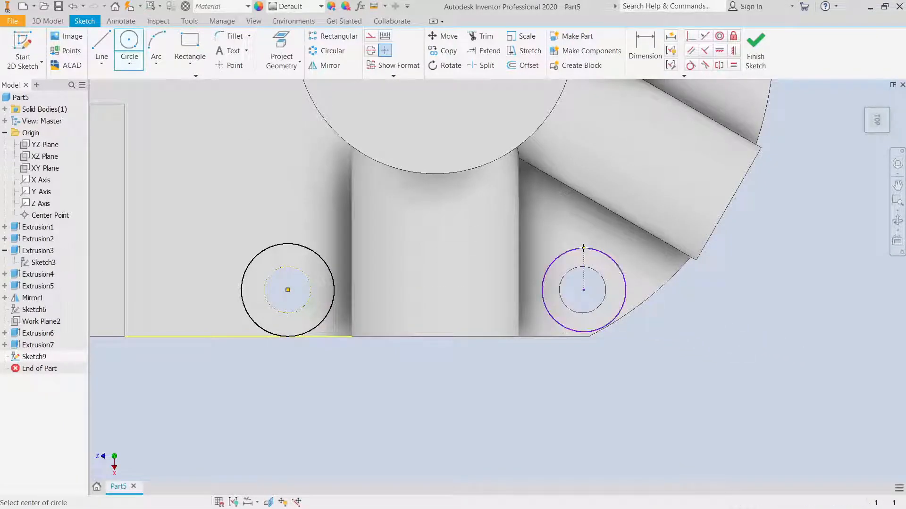
pyautogui.rightClick(583, 248)
pyautogui.click(616, 249)
# - Constrain the circle around the lower-right hole to be tangent to the plate's rounded end edge
pyautogui.click(690, 65)
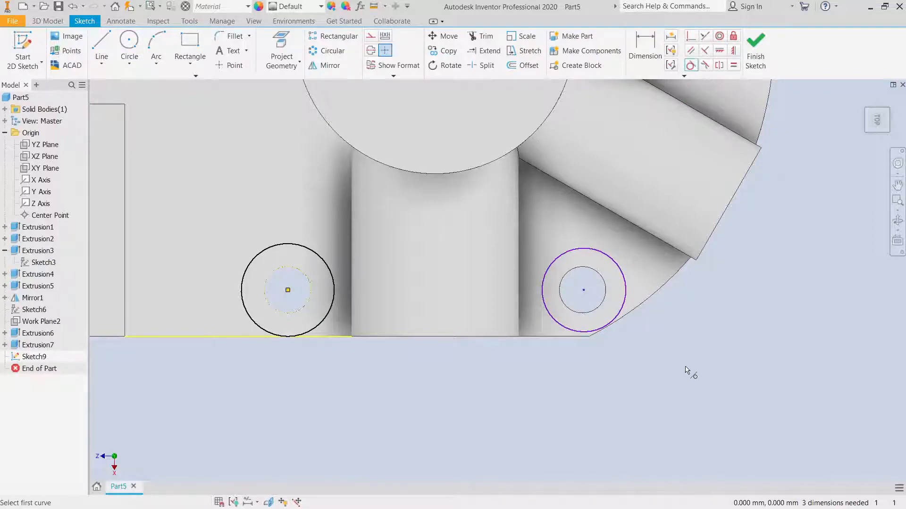
pyautogui.click(636, 314)
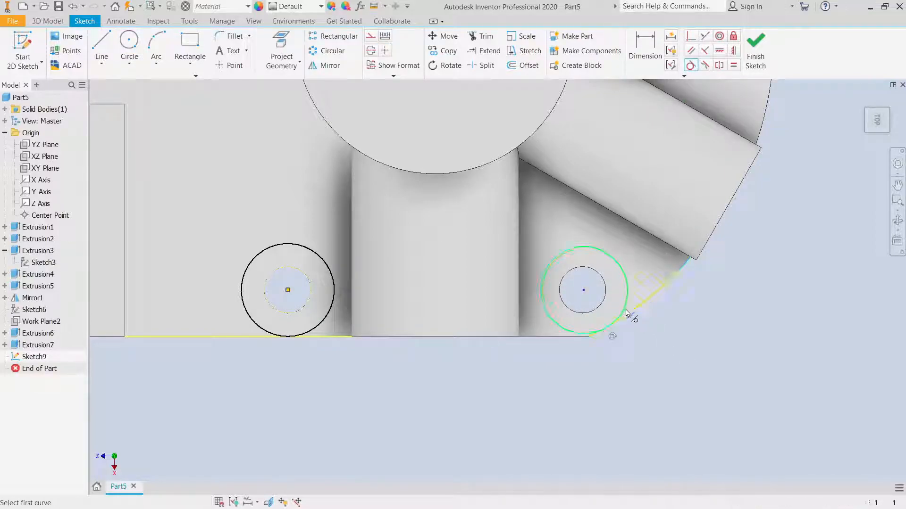
pyautogui.click(624, 315)
pyautogui.rightClick(728, 309)
pyautogui.click(758, 306)
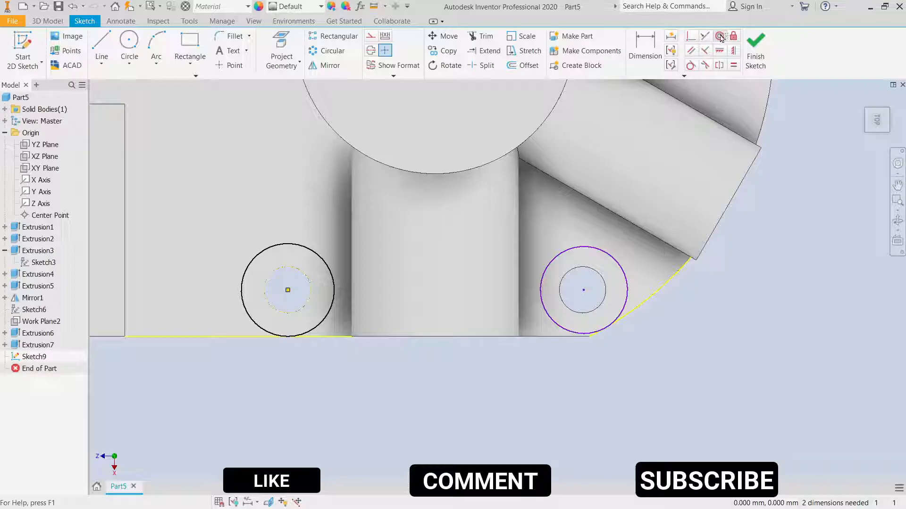
# - Make the circle around the lower-right hole concentric with the hole's edge
pyautogui.click(720, 37)
pyautogui.click(605, 279)
pyautogui.click(613, 258)
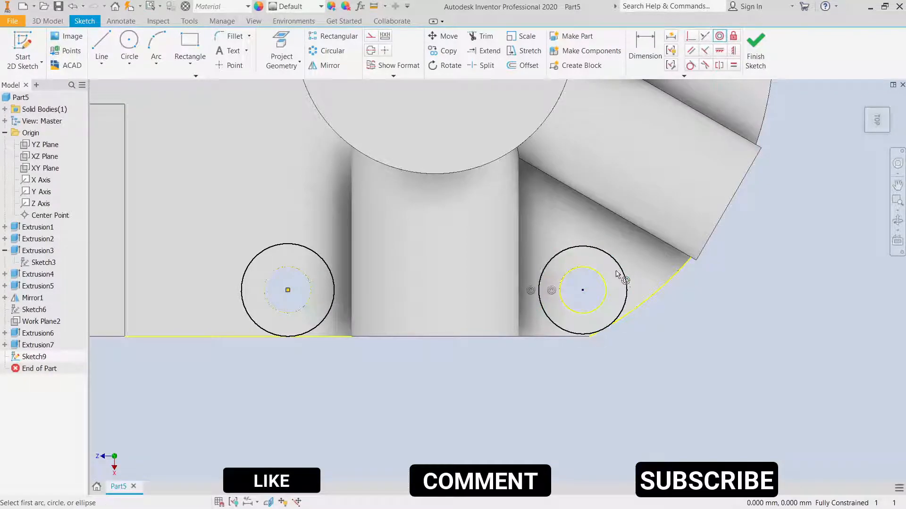
pyautogui.rightClick(717, 222)
pyautogui.click(769, 231)
# - Project the edge of the hole between the two end lugs into the sketch and turn on construction line style
pyautogui.moveTo(722, 341); pyautogui.dragTo(723, 357)
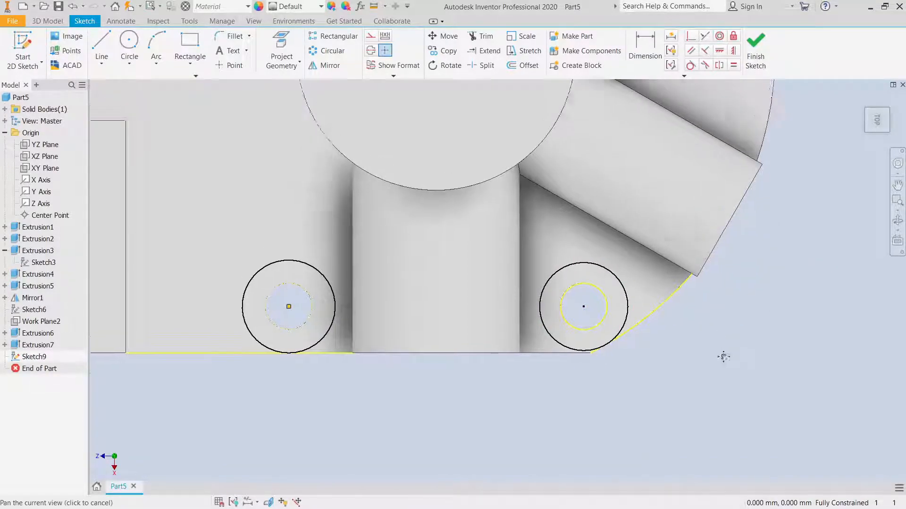
pyautogui.scroll(-3, 725, 365)
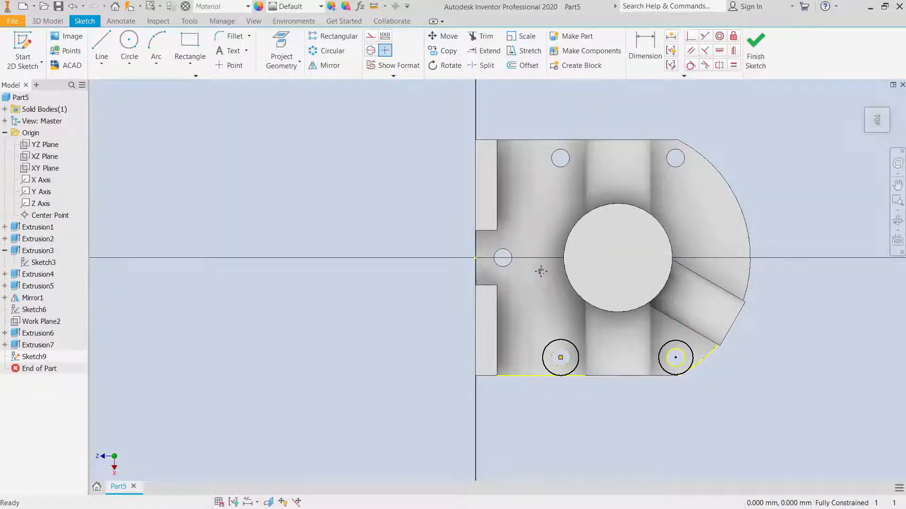
pyautogui.moveTo(541, 271); pyautogui.dragTo(455, 270, button='middle')
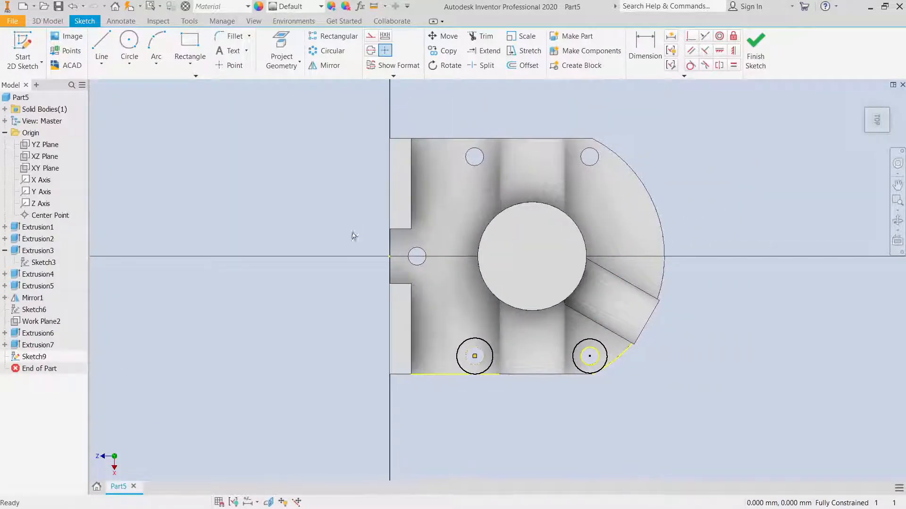
pyautogui.click(281, 52)
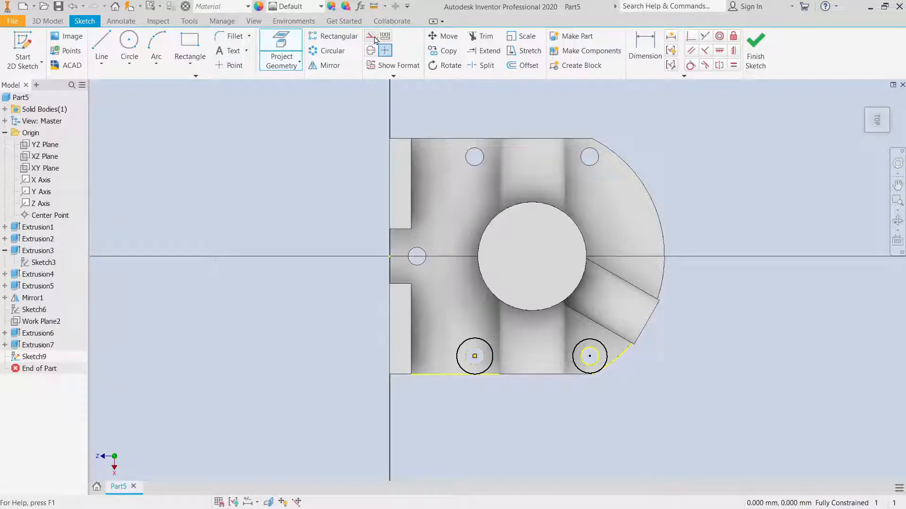
pyautogui.rightClick(262, 202)
pyautogui.click(298, 201)
# - Draw a construction circle around the hole between the end lugs, centred on that hole
pyautogui.click(130, 44)
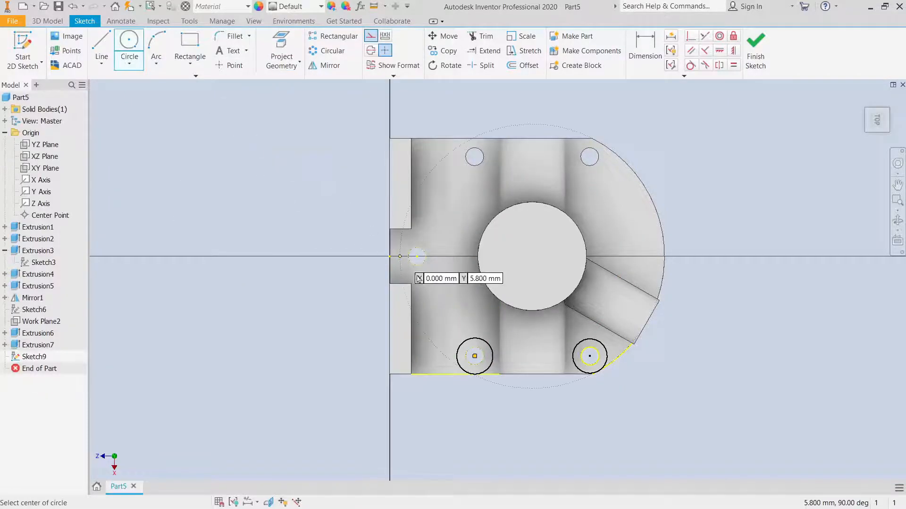
pyautogui.click(417, 256)
pyautogui.rightClick(417, 235)
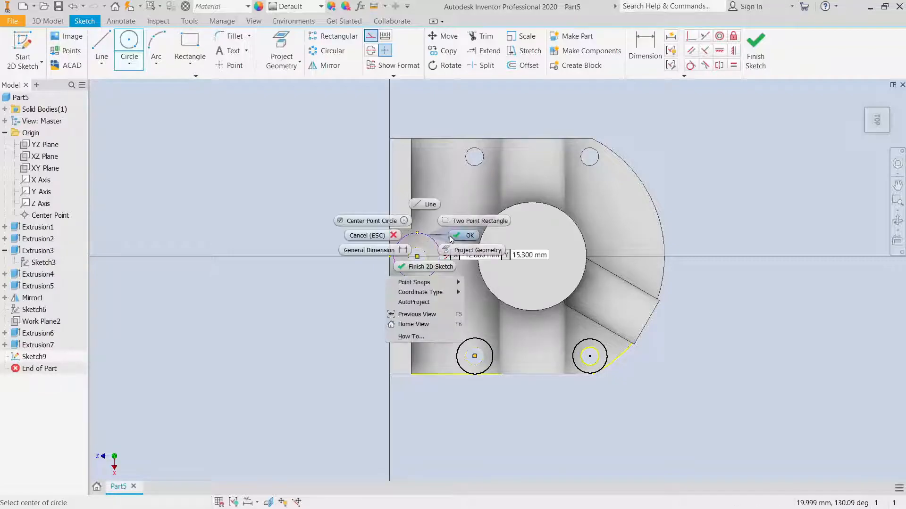
pyautogui.click(451, 236)
pyautogui.rightClick(430, 244)
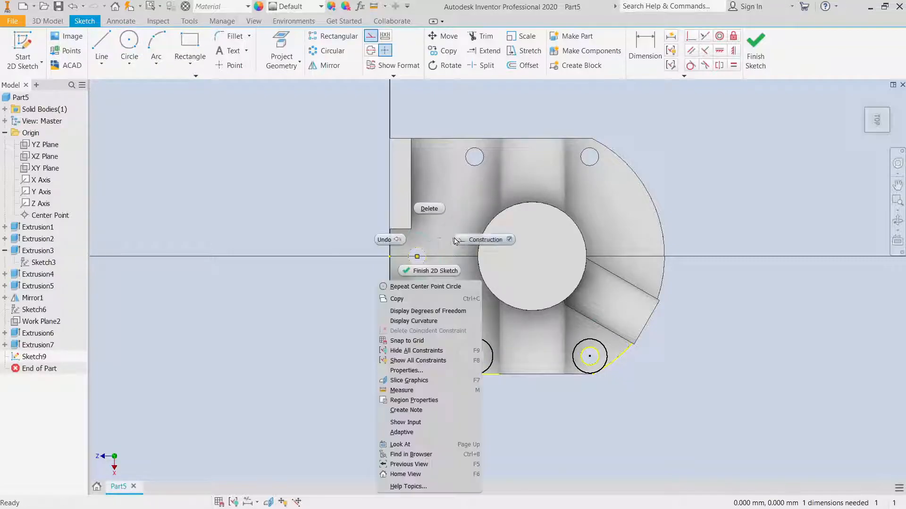
pyautogui.click(431, 268)
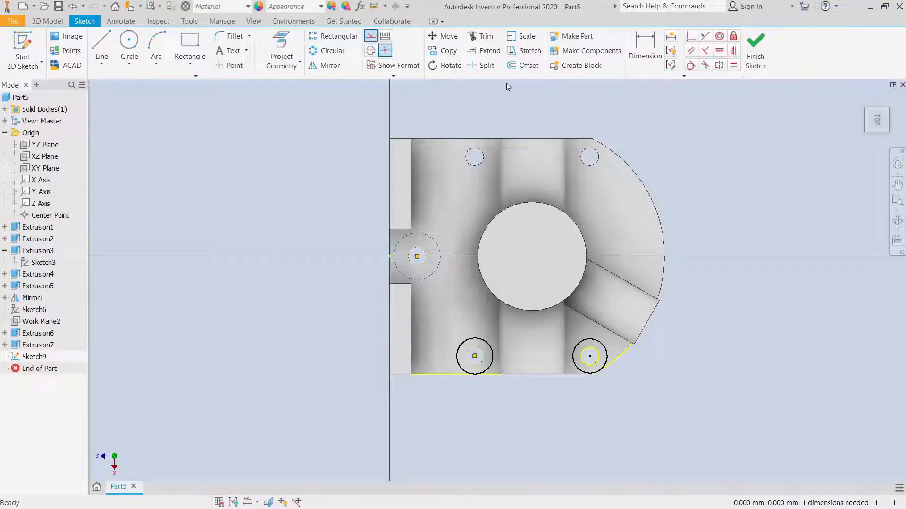
# - Make the circle around the hole between the lugs equal in size to the circle around the lower-left hole
pyautogui.click(732, 65)
pyautogui.click(474, 345)
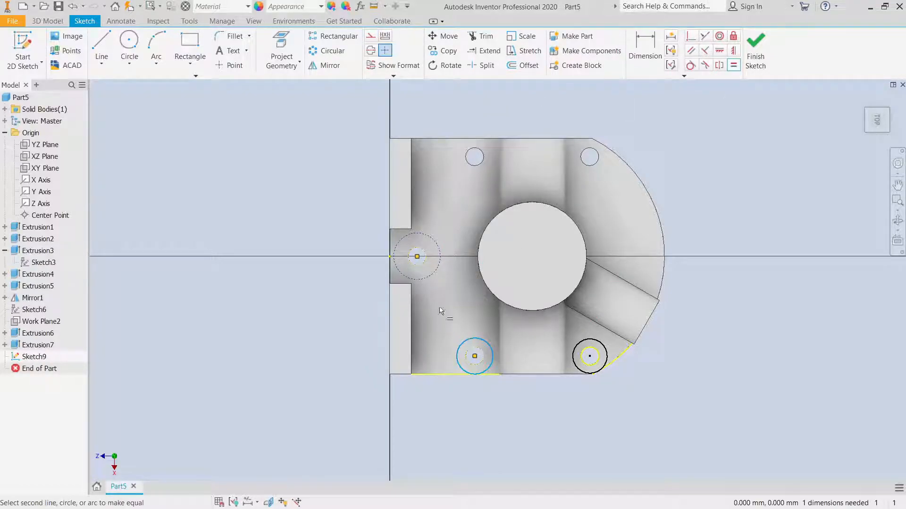
pyautogui.click(430, 279)
pyautogui.rightClick(359, 260)
pyautogui.click(384, 259)
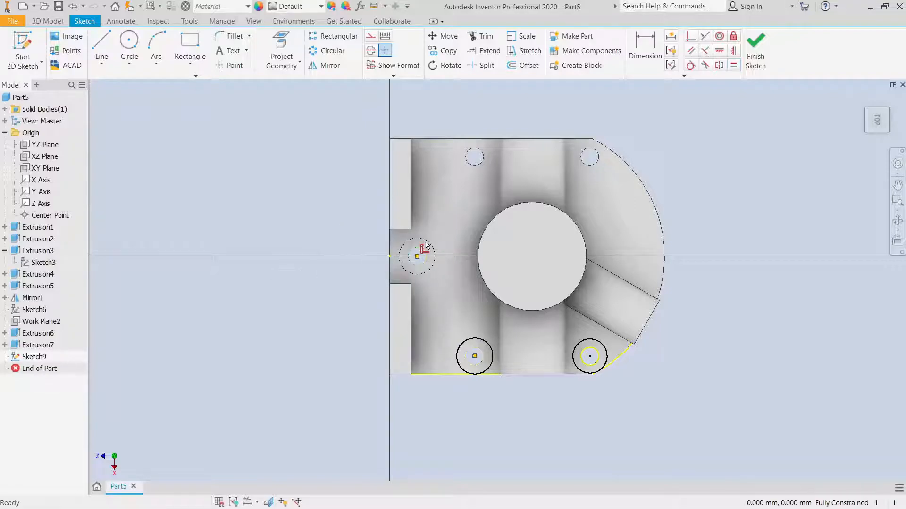
# - Hide the sketch constraint symbols and convert the circle between the lugs from construction to normal geometry
pyautogui.rightClick(426, 244)
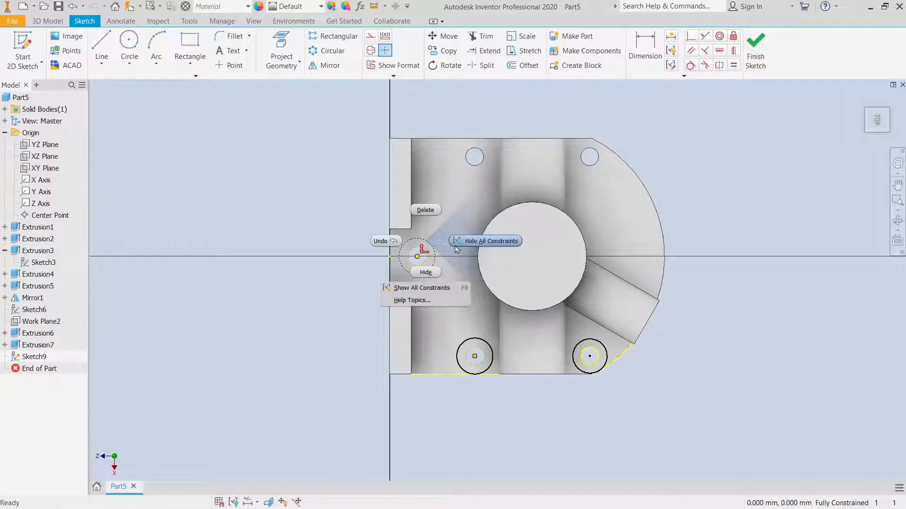
pyautogui.click(457, 248)
pyautogui.scroll(5, 434, 247)
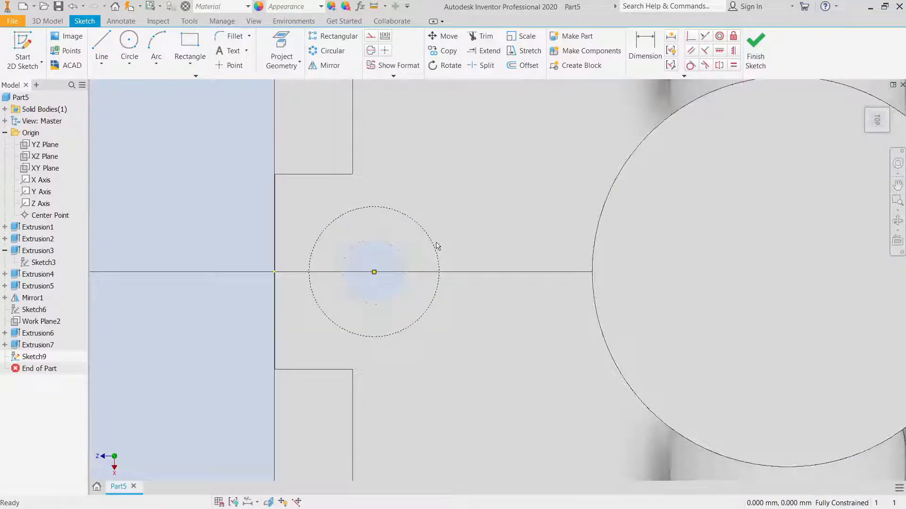
pyautogui.rightClick(434, 245)
pyautogui.click(480, 243)
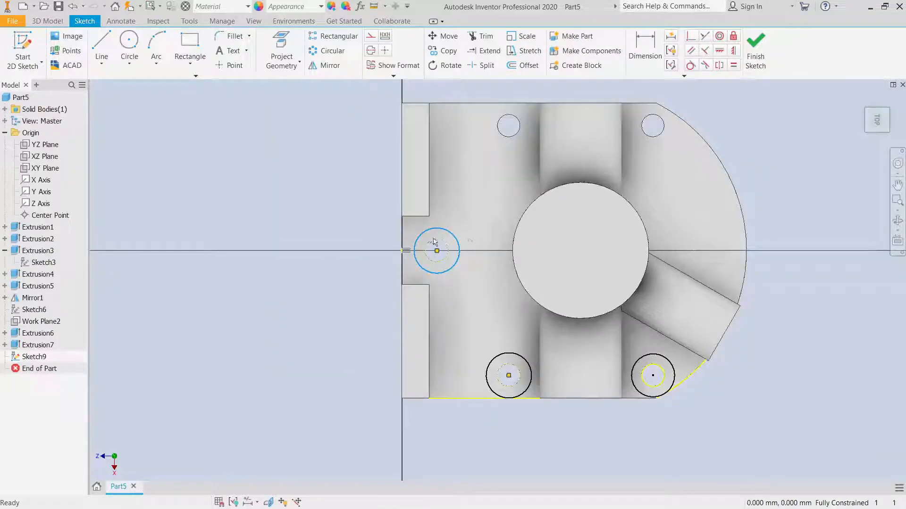
# - Draw a horizontal construction line from the plate's straight end through the centre of the circle between the lugs, stopping short of the central boss
pyautogui.moveTo(340, 224); pyautogui.dragTo(158, 216, button='middle')
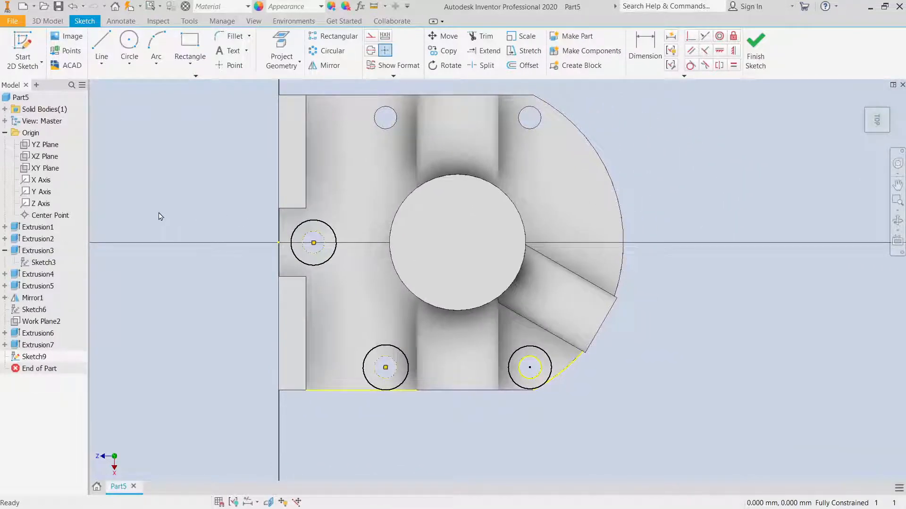
pyautogui.click(101, 49)
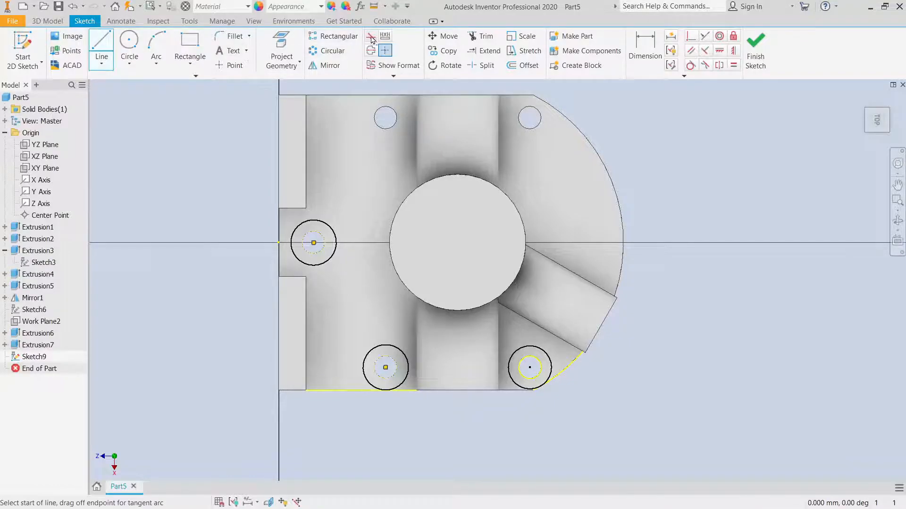
pyautogui.click(314, 243)
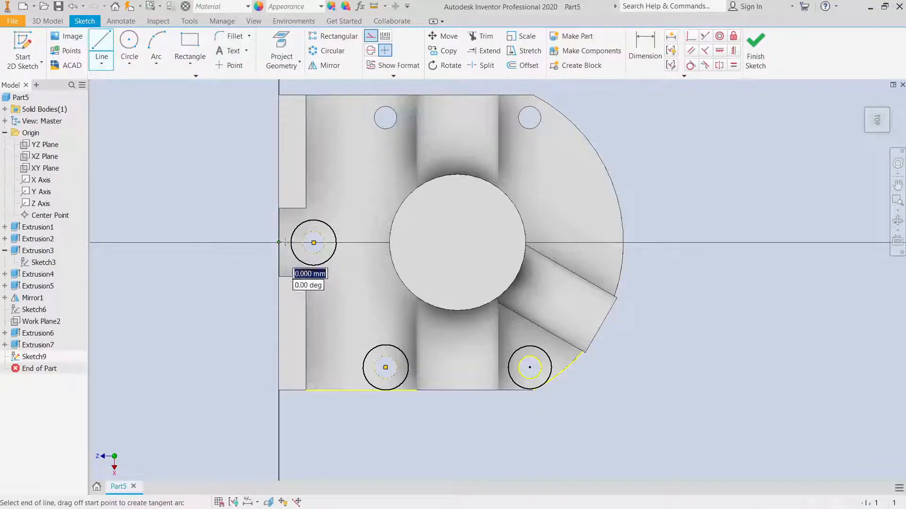
pyautogui.rightClick(361, 242)
pyautogui.click(373, 275)
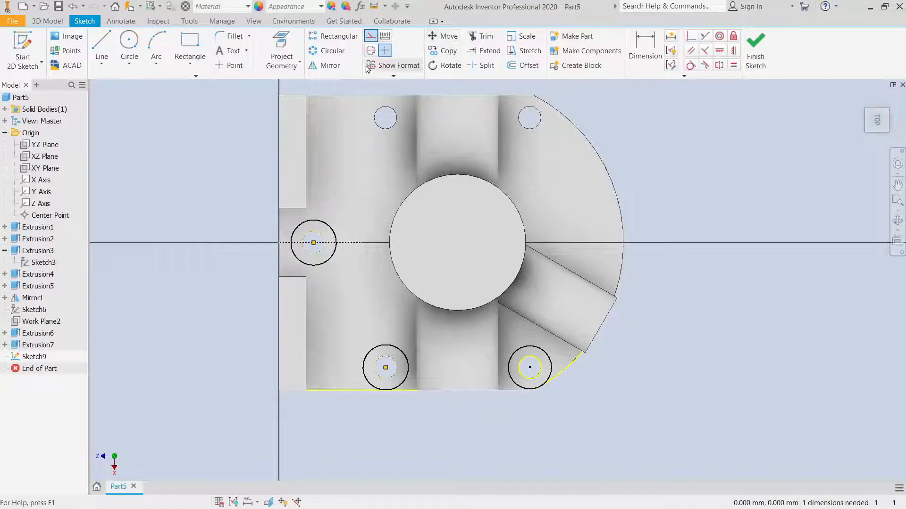
# - Mirror the two circles around the lower holes about the horizontal construction line
pyautogui.click(323, 65)
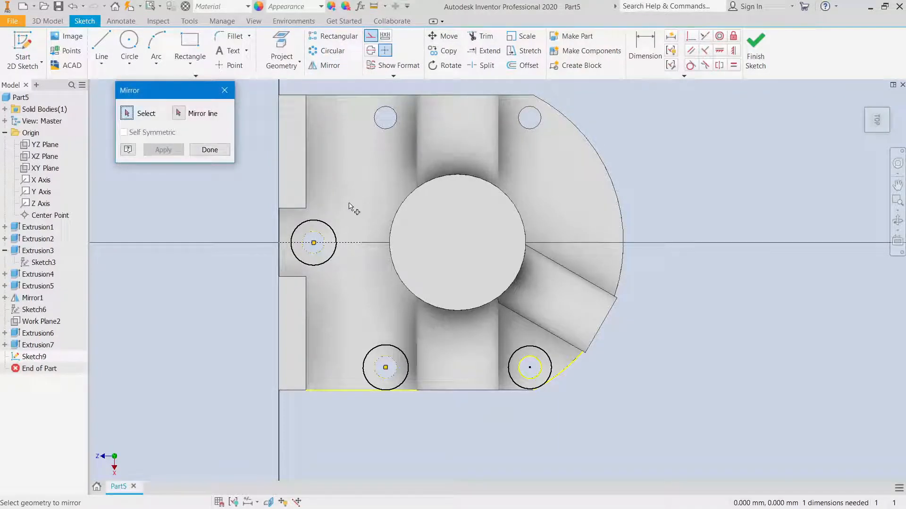
pyautogui.click(390, 346)
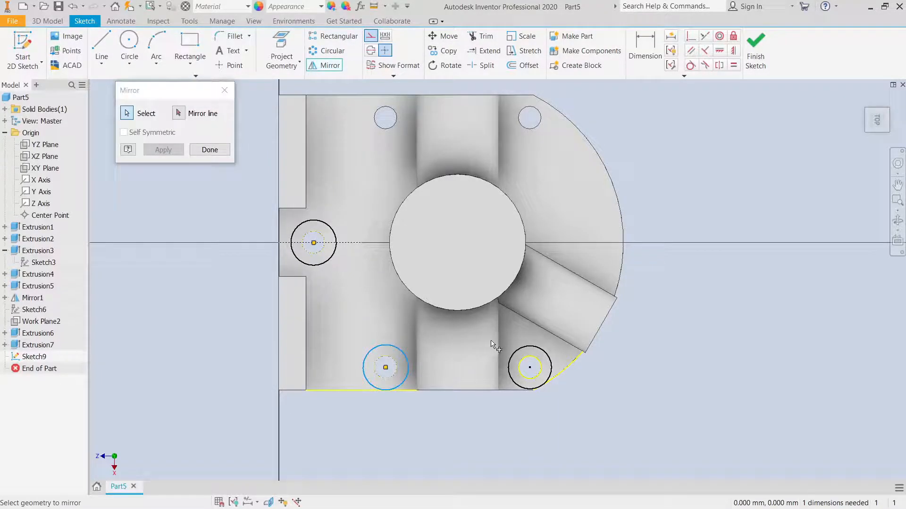
pyautogui.click(182, 117)
pyautogui.click(325, 243)
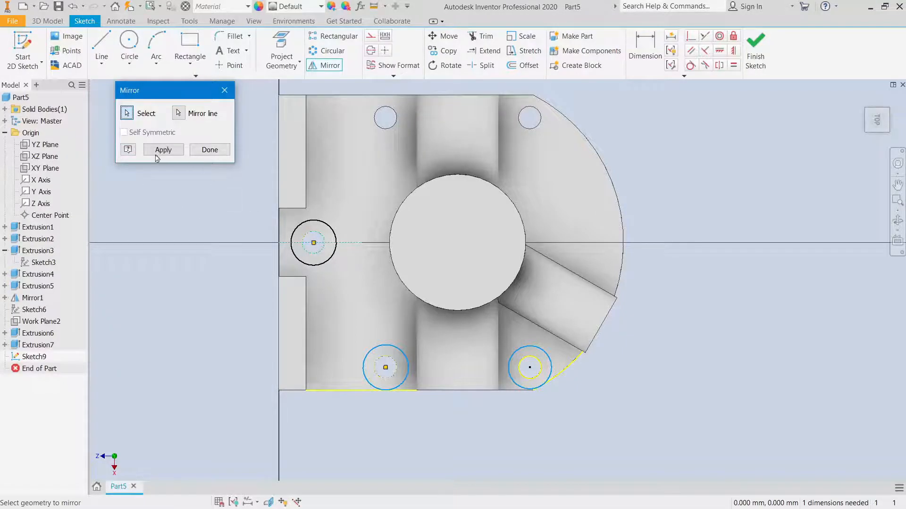
pyautogui.click(157, 153)
pyautogui.click(210, 150)
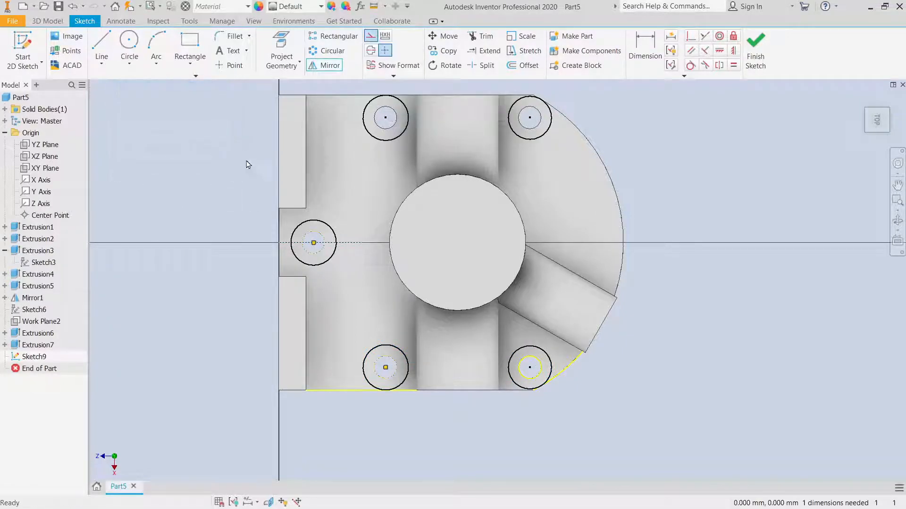
# - Finish the sketch and cut the five circles around the holes 2 mm deep into the plate's upper face
pyautogui.click(751, 71)
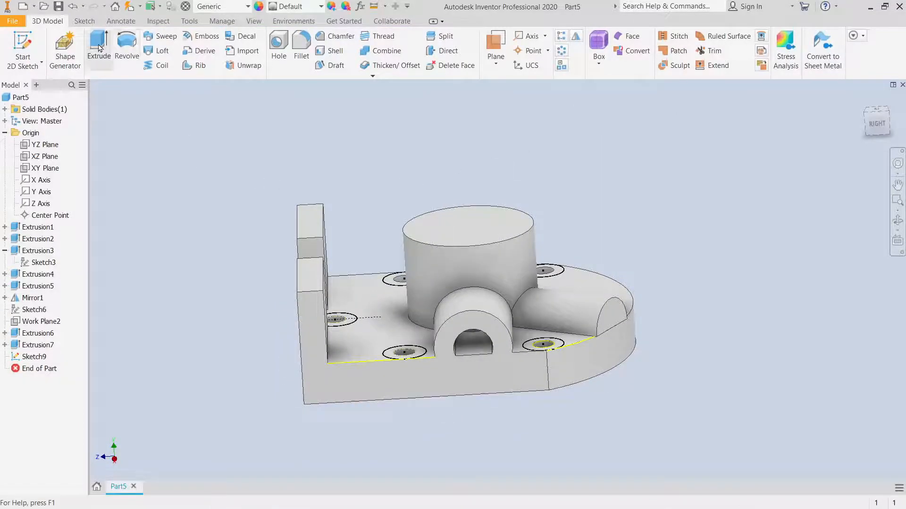
pyautogui.click(99, 47)
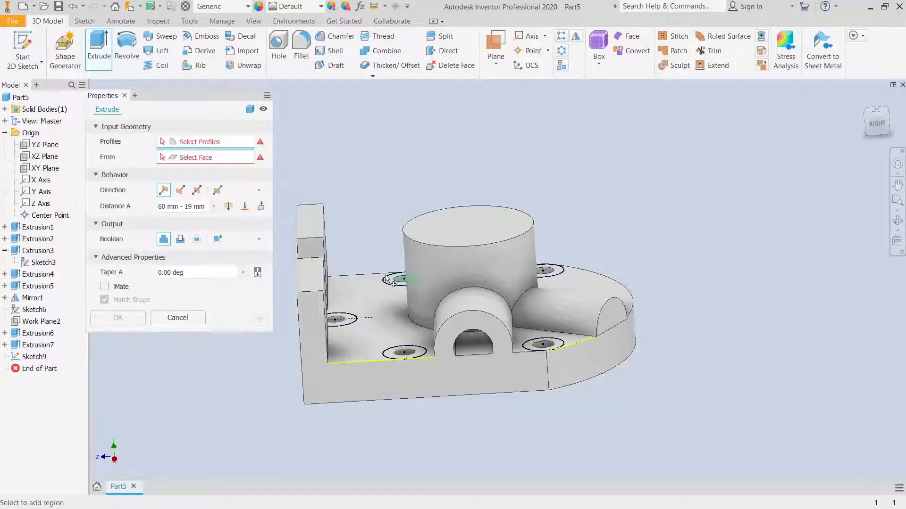
pyautogui.click(402, 278)
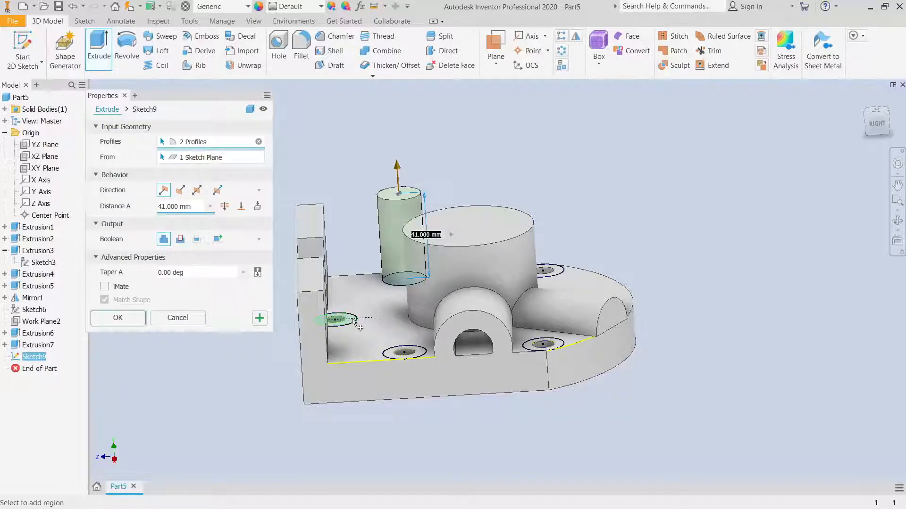
pyautogui.click(412, 353)
pyautogui.click(557, 347)
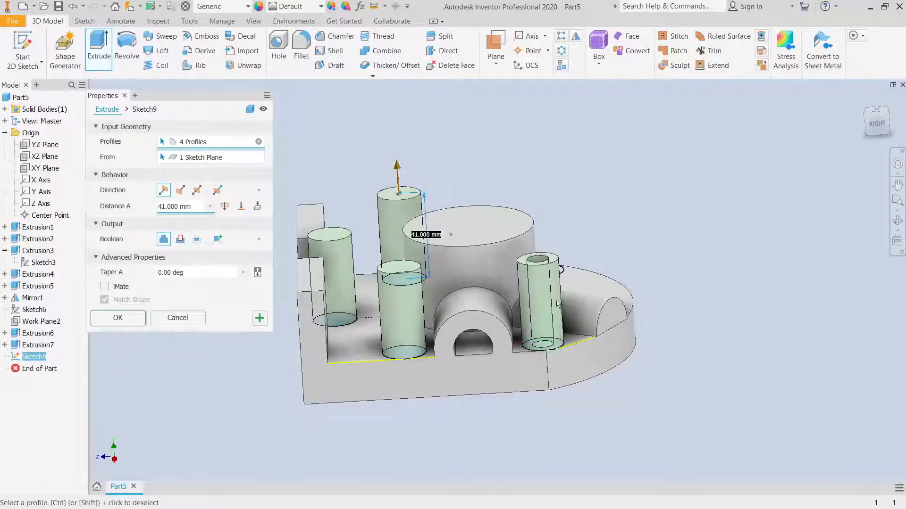
pyautogui.click(563, 277)
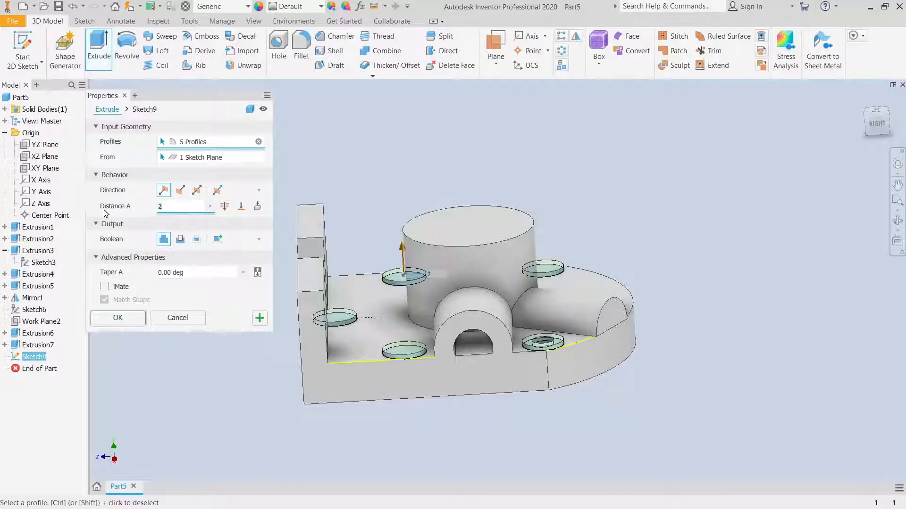
pyautogui.click(182, 244)
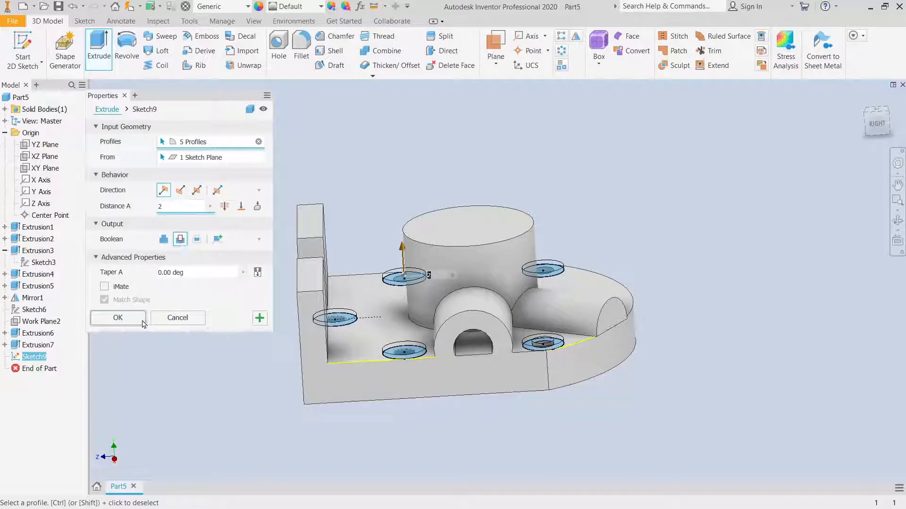
pyautogui.click(181, 191)
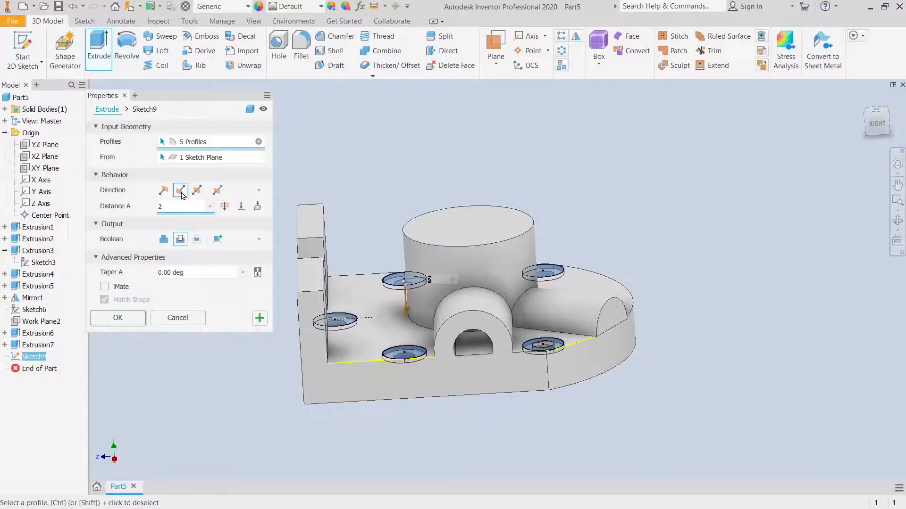
pyautogui.click(118, 318)
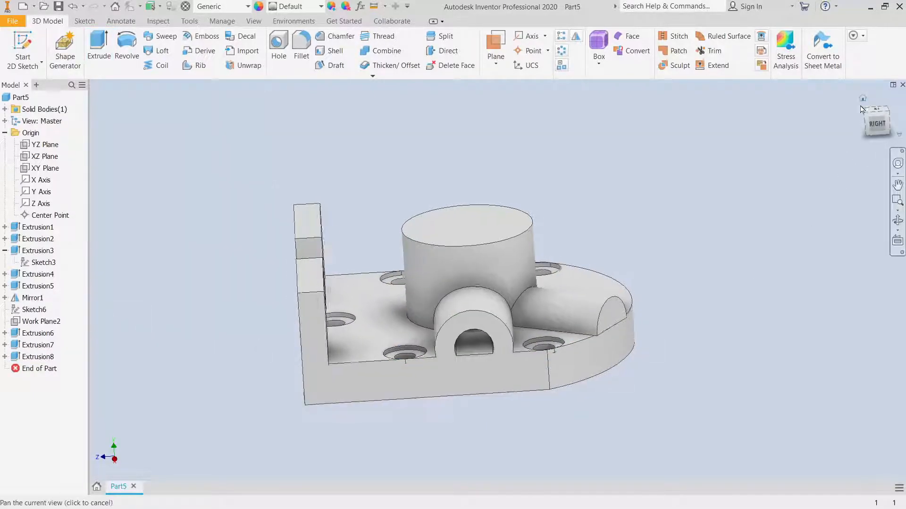
# - Set up a 3 mm fillet on the angled boss's outer rim, base edge, junction with the central boss and adjoining short base edge
pyautogui.click(863, 99)
pyautogui.moveTo(797, 242); pyautogui.dragTo(743, 259, button='middle')
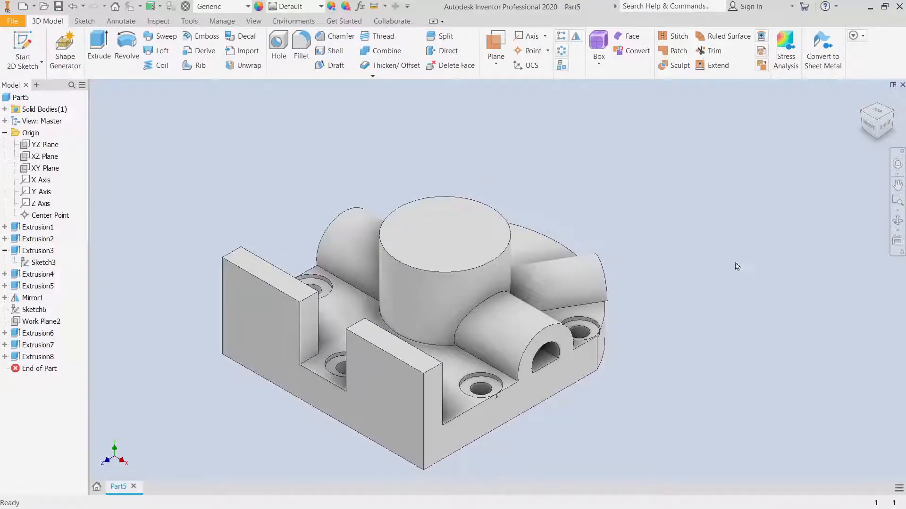
pyautogui.keyDown('shift'); pyautogui.moveTo(750, 295); pyautogui.dragTo(679, 315, button='middle'); pyautogui.keyUp('shift')
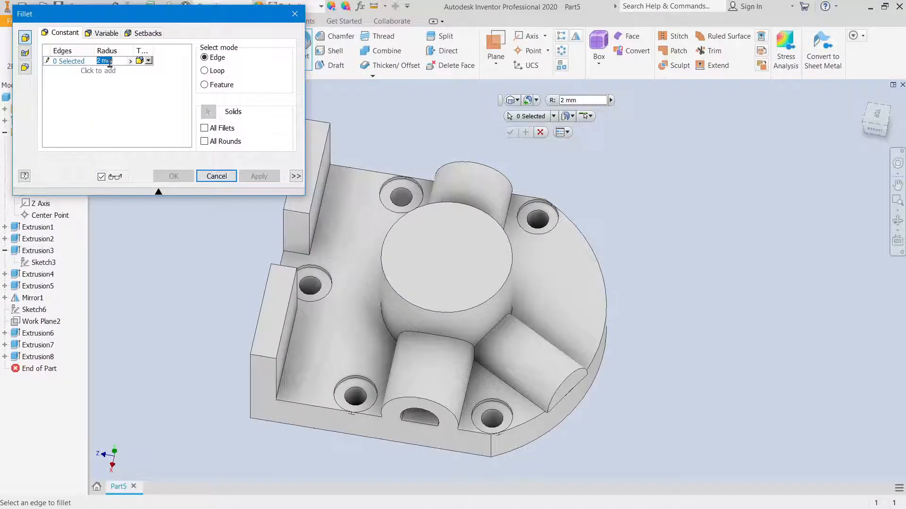
pyautogui.write('3')
pyautogui.click(580, 374)
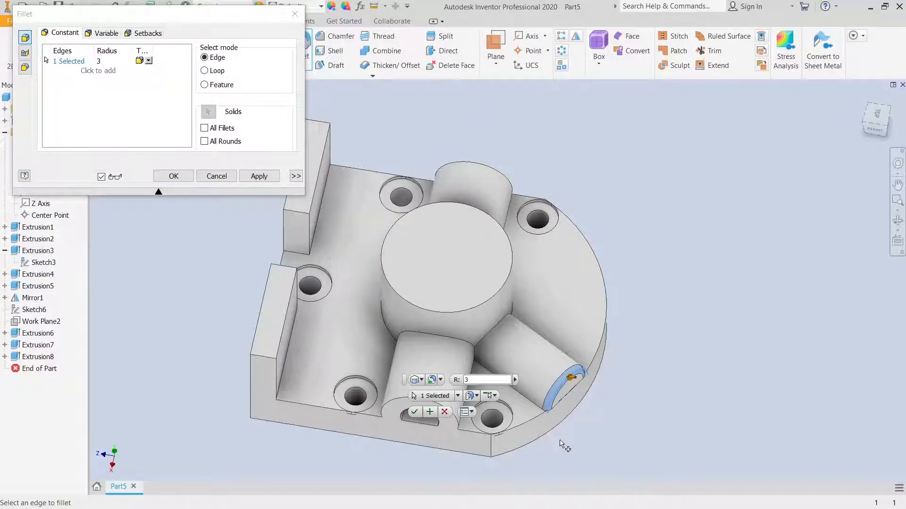
pyautogui.click(483, 370)
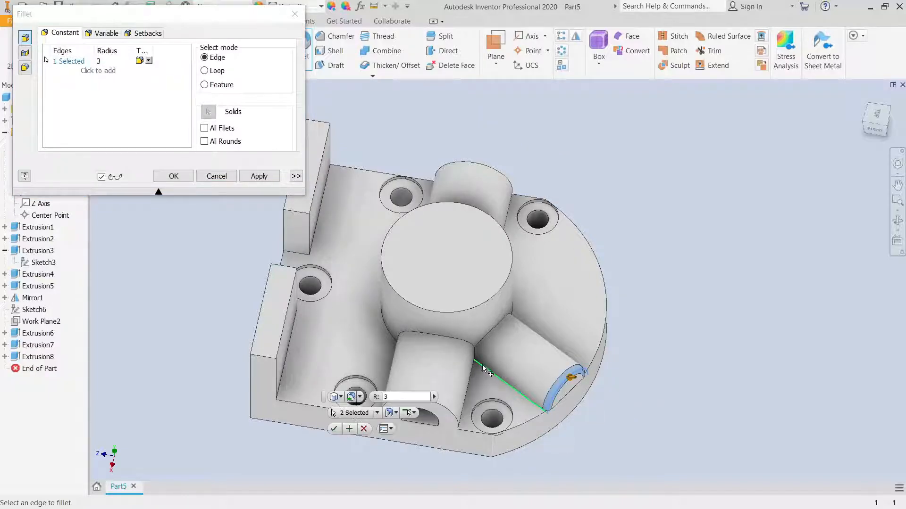
pyautogui.click(475, 354)
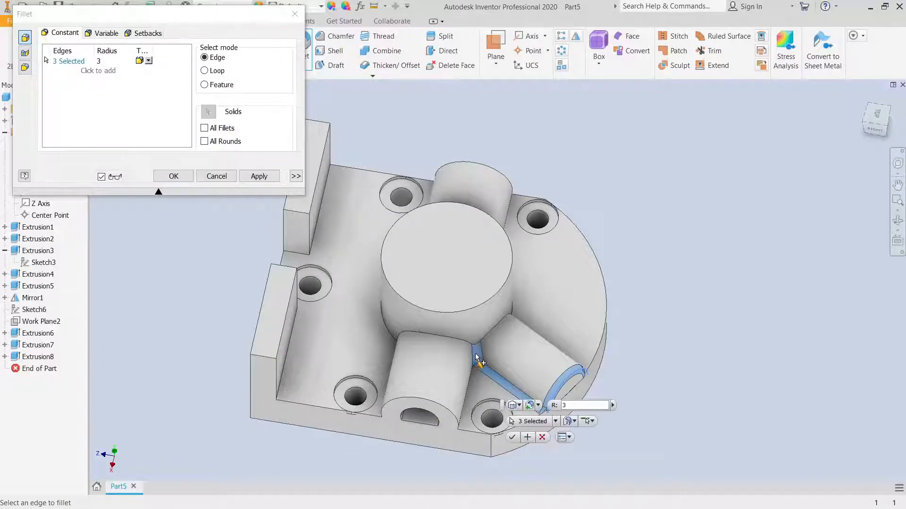
pyautogui.click(490, 334)
# - Add the side boss nearest the angled boss to the 3 mm fillet: its central-boss junction, outer rim and both base edges
pyautogui.click(423, 336)
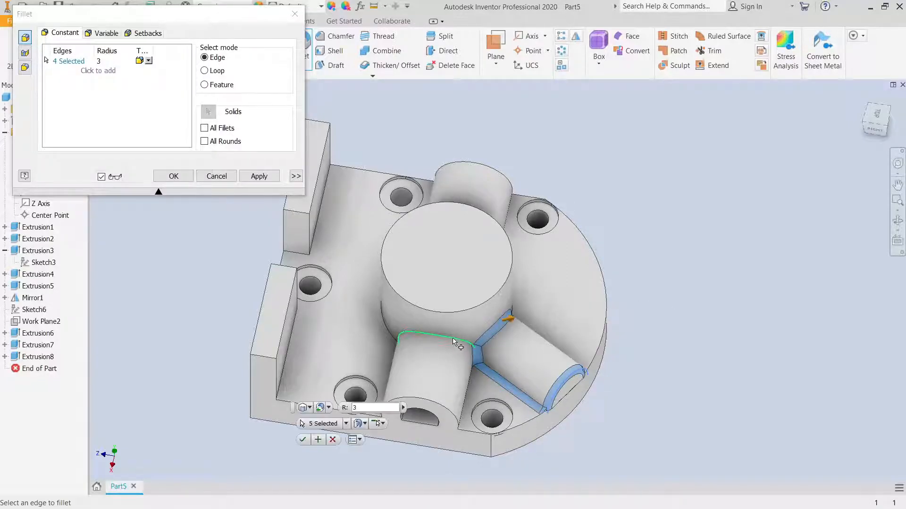
pyautogui.click(453, 417)
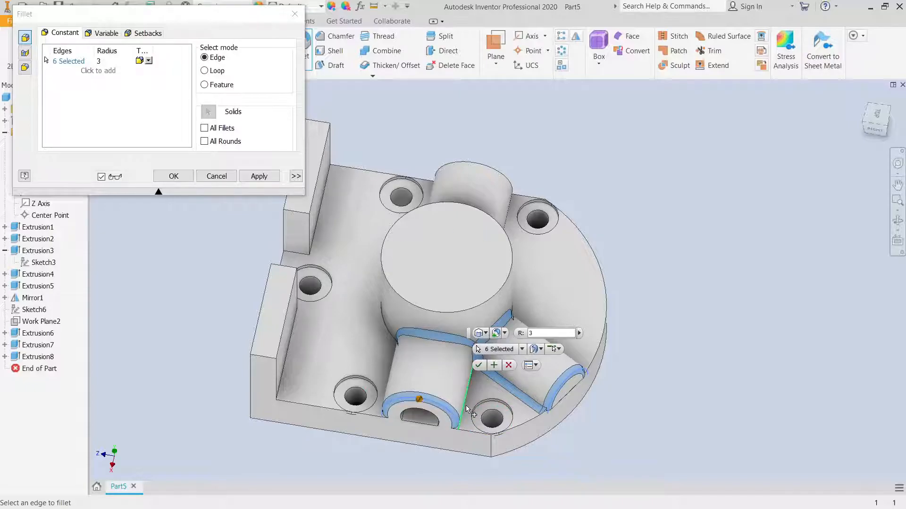
pyautogui.click(474, 406)
pyautogui.keyDown('shift'); pyautogui.moveTo(479, 390); pyautogui.dragTo(515, 384, button='middle'); pyautogui.keyUp('shift')
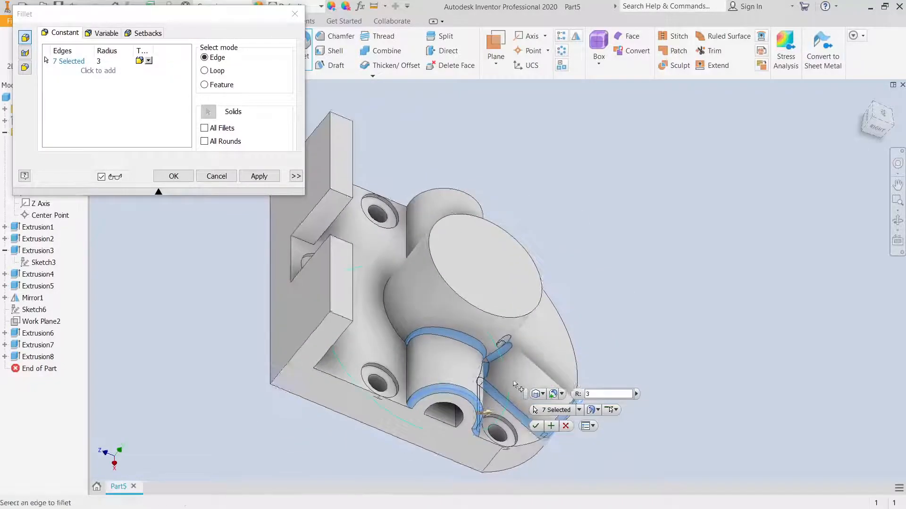
pyautogui.click(407, 389)
# - Add the opposite side boss's two base edges, central-boss junction and outer rim to the 3 mm fillet
pyautogui.keyDown('shift'); pyautogui.moveTo(401, 377); pyautogui.dragTo(369, 346, button='middle'); pyautogui.keyUp('shift')
pyautogui.keyDown('shift'); pyautogui.moveTo(704, 349); pyautogui.dragTo(549, 349, button='middle'); pyautogui.keyUp('shift')
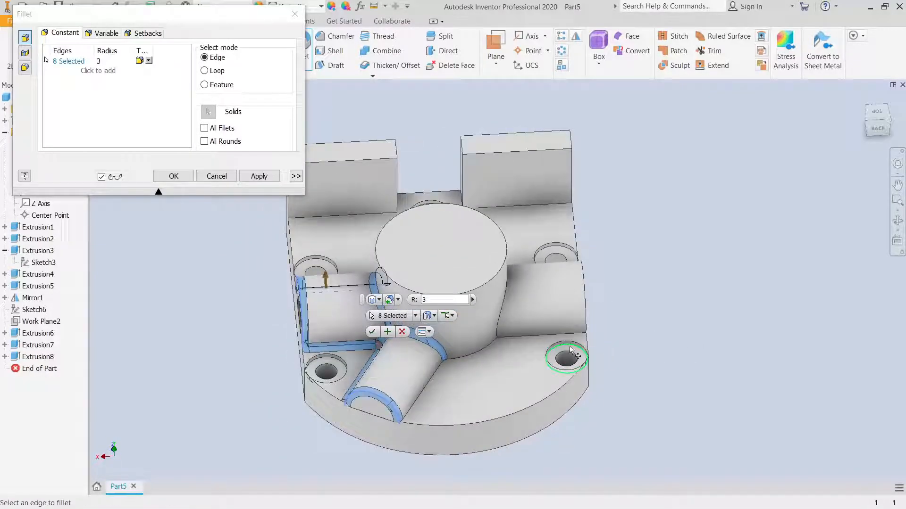
pyautogui.click(537, 338)
pyautogui.click(503, 324)
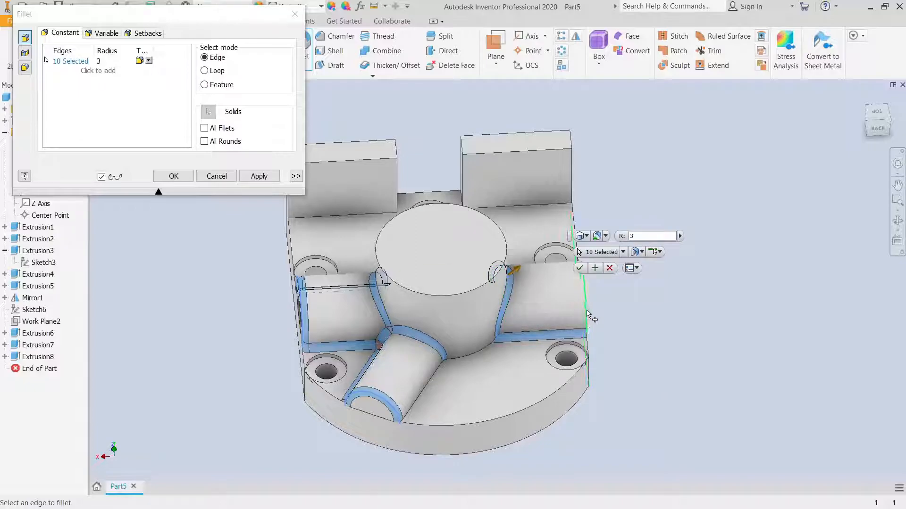
pyautogui.click(587, 315)
pyautogui.keyDown('shift'); pyautogui.moveTo(650, 326); pyautogui.dragTo(472, 338, button='middle'); pyautogui.keyUp('shift')
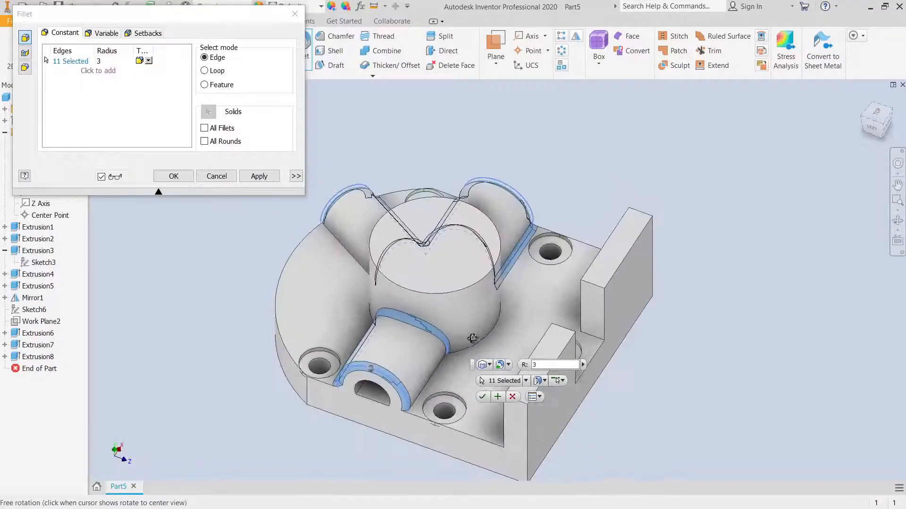
pyautogui.click(442, 367)
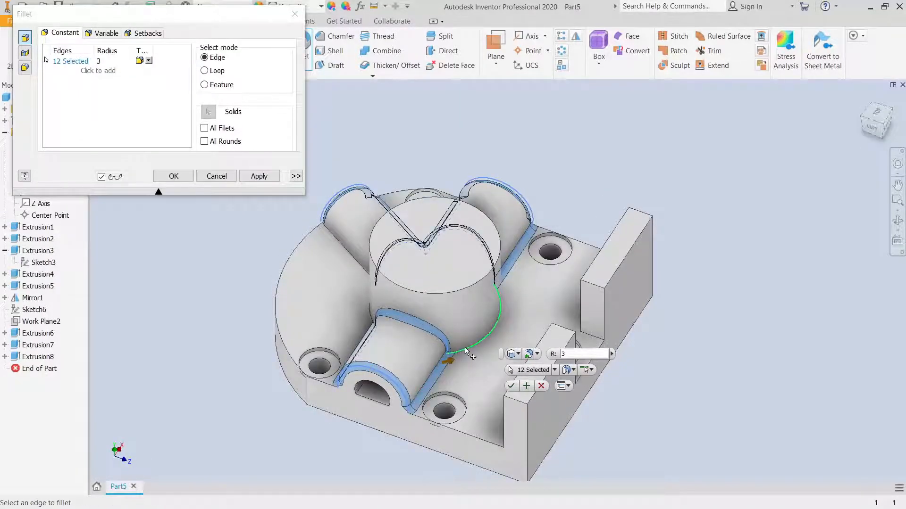
# - Add the central boss's base edges on the lug side and the rounded side, and apply the 3 mm fillet
pyautogui.click(466, 352)
pyautogui.keyDown('shift'); pyautogui.moveTo(467, 352); pyautogui.dragTo(479, 375, button='middle'); pyautogui.keyUp('shift')
pyautogui.click(461, 364)
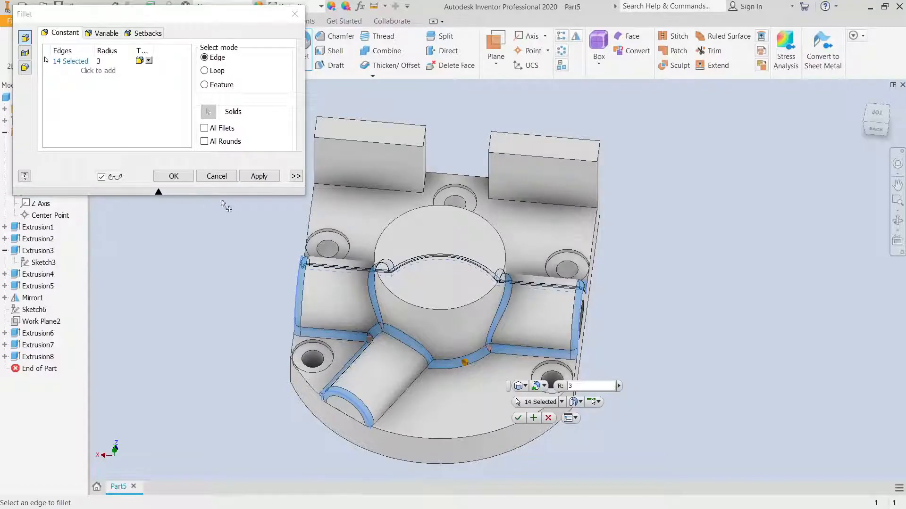
pyautogui.click(259, 176)
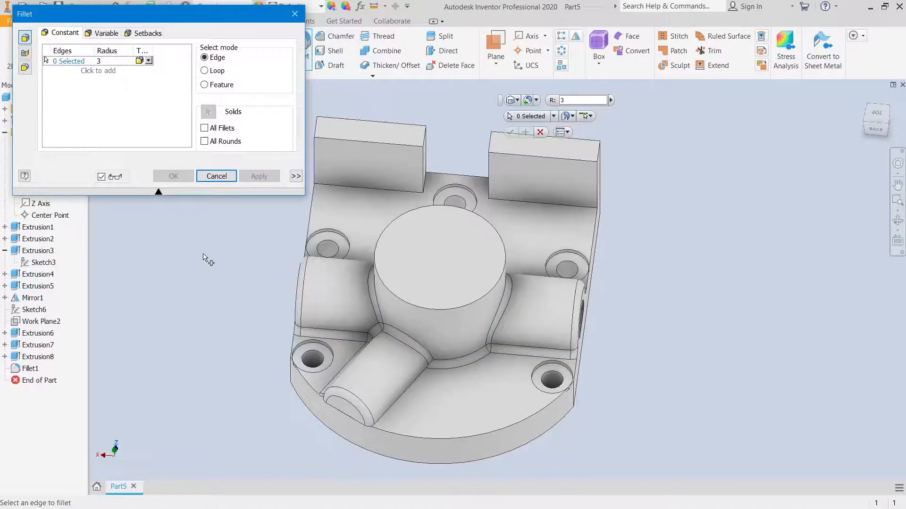
# - Set up a 6 mm fillet on one lug's inner base edge and its base edge facing the gap
pyautogui.keyDown('shift'); pyautogui.moveTo(230, 329); pyautogui.dragTo(273, 275, button='middle'); pyautogui.keyUp('shift')
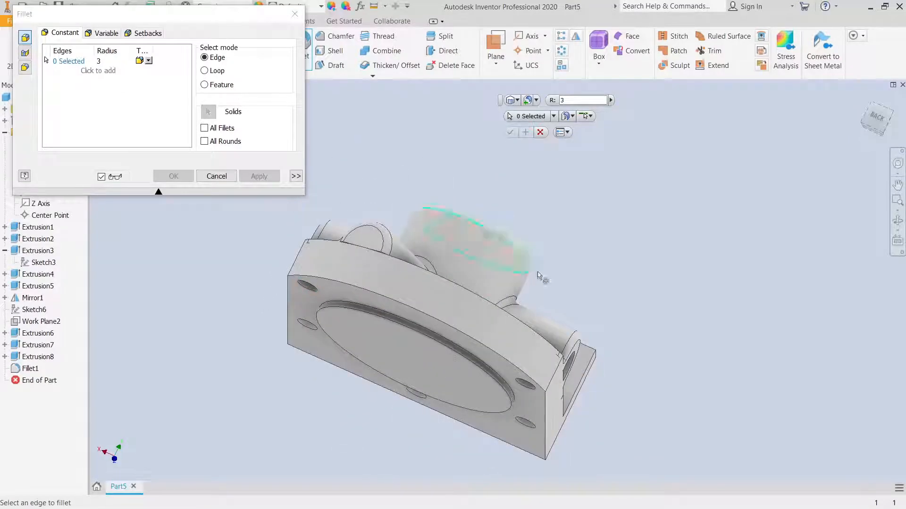
pyautogui.keyDown('shift'); pyautogui.moveTo(536, 277); pyautogui.dragTo(497, 299, button='middle'); pyautogui.keyUp('shift')
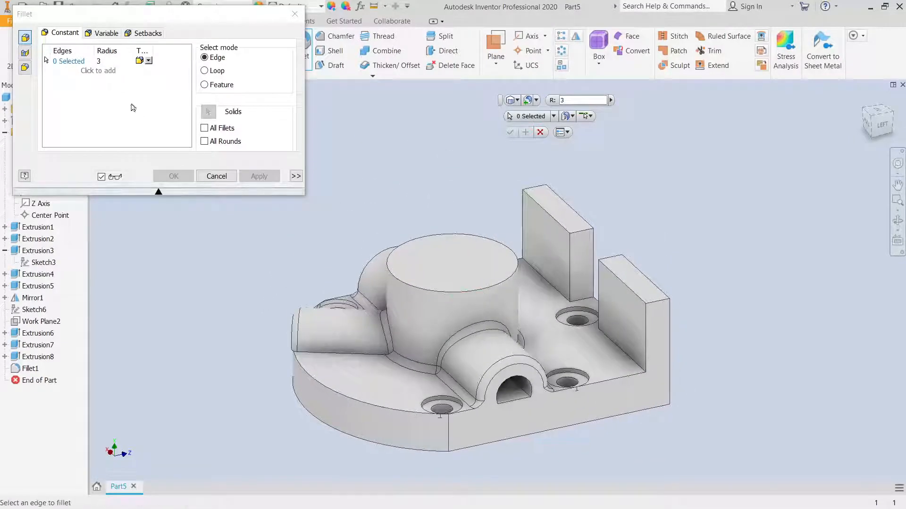
pyautogui.click(101, 61)
pyautogui.write('6')
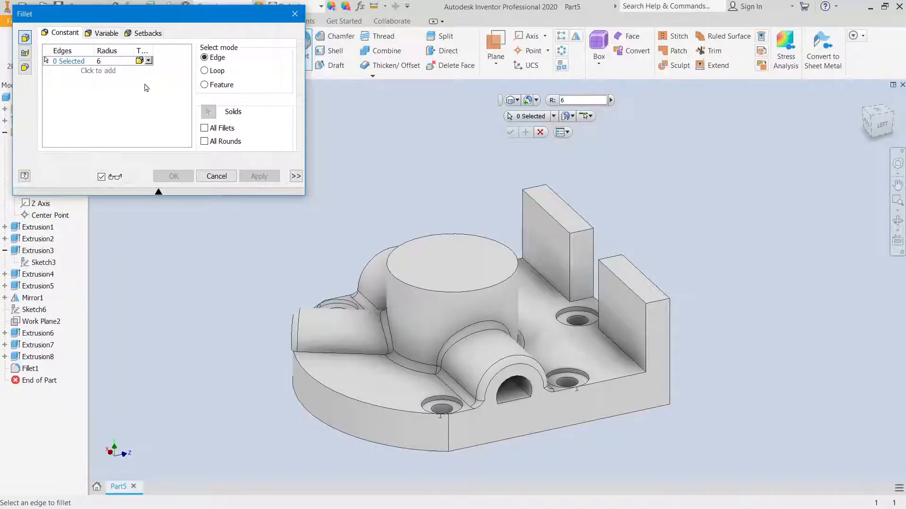
pyautogui.click(620, 361)
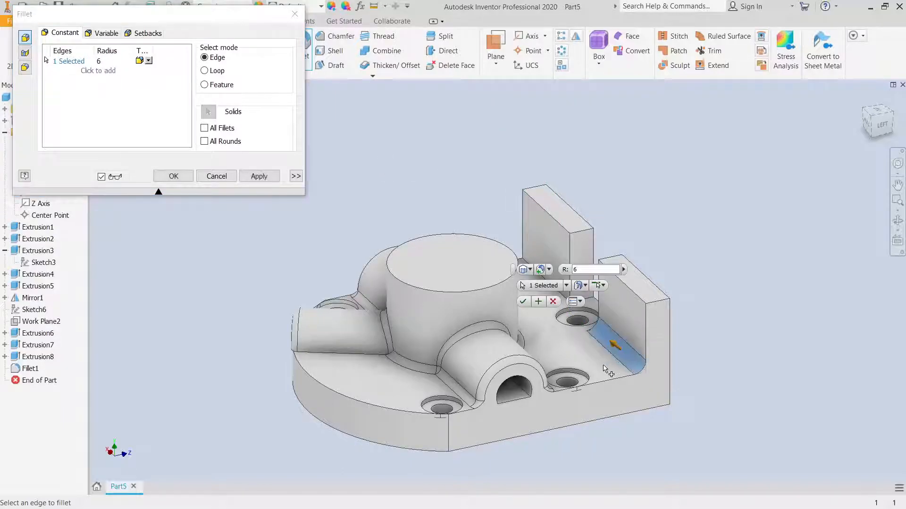
pyautogui.keyDown('shift'); pyautogui.moveTo(571, 360); pyautogui.dragTo(439, 340, button='middle'); pyautogui.keyUp('shift')
pyautogui.click(329, 293)
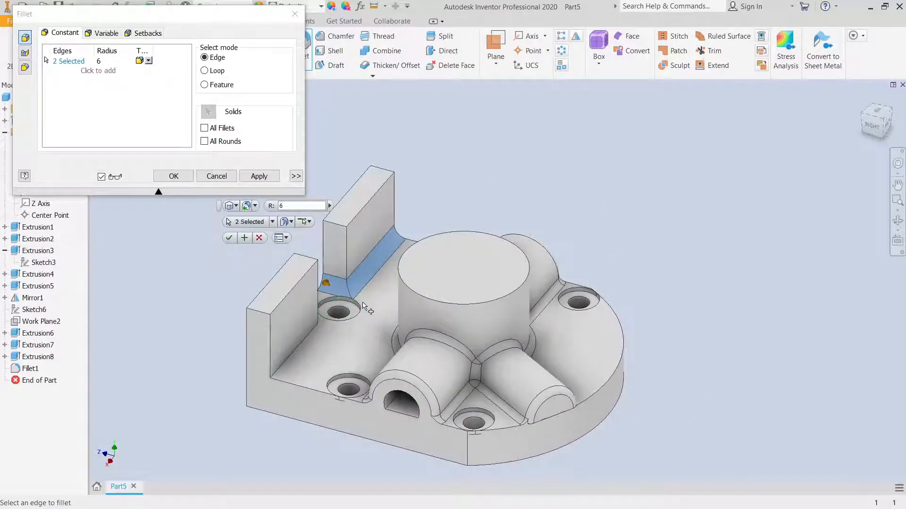
# - Add the other lug's gap-side and inner base edges, then apply the 6 mm fillet and close the command
pyautogui.keyDown('shift'); pyautogui.moveTo(368, 309); pyautogui.dragTo(426, 304, button='middle'); pyautogui.keyUp('shift')
pyautogui.keyDown('shift'); pyautogui.moveTo(327, 292); pyautogui.dragTo(196, 303, button='middle'); pyautogui.keyUp('shift')
pyautogui.click(553, 276)
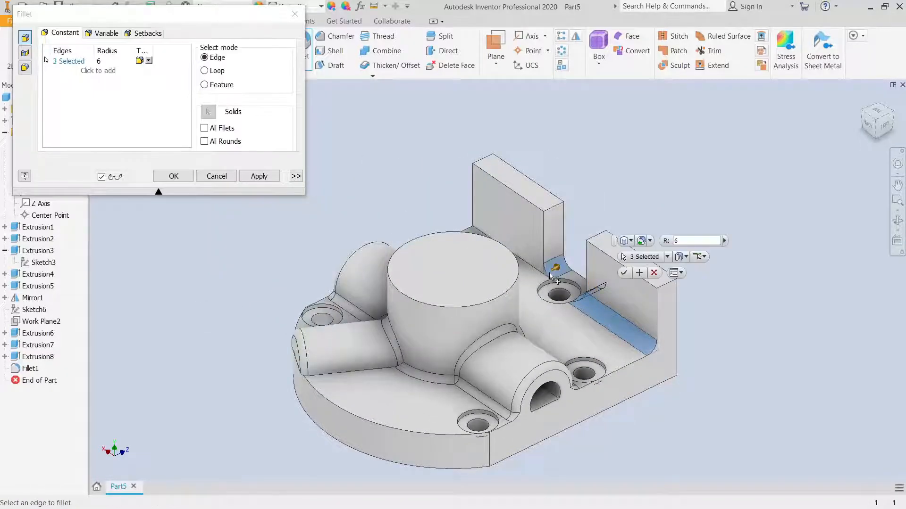
pyautogui.click(536, 277)
pyautogui.keyDown('shift'); pyautogui.moveTo(540, 272); pyautogui.dragTo(717, 265, button='middle'); pyautogui.keyUp('shift')
pyautogui.click(249, 177)
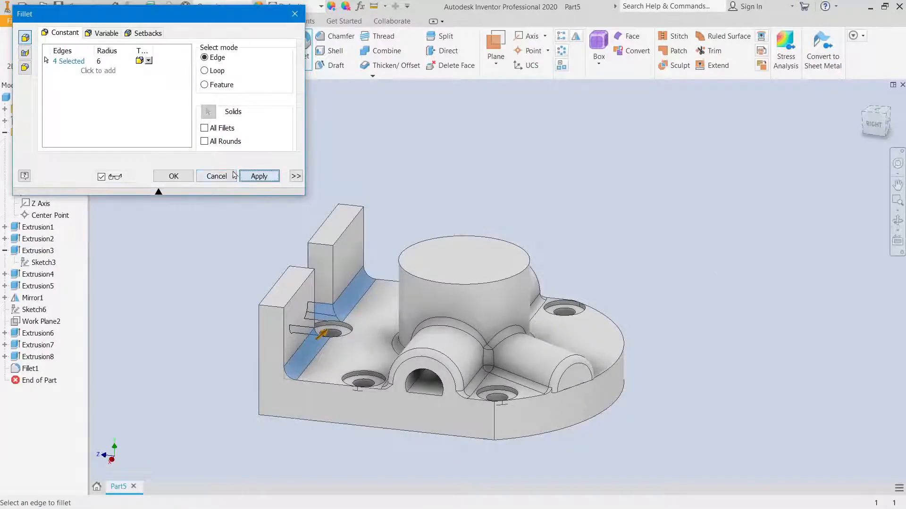
pyautogui.click(234, 176)
# - Sketch a circle about 20 mm in diameter on the outer face of the lug to the right of the gap
pyautogui.keyDown('shift'); pyautogui.moveTo(295, 284); pyautogui.dragTo(366, 311, button='middle'); pyautogui.keyUp('shift')
pyautogui.click(504, 333)
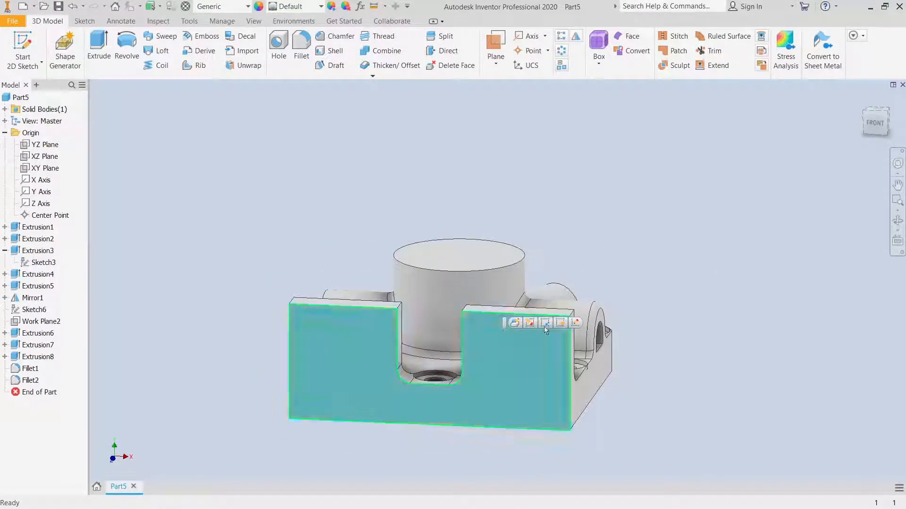
pyautogui.click(512, 317)
pyautogui.moveTo(679, 236); pyautogui.dragTo(534, 335, button='middle')
pyautogui.scroll(-3, 534, 336)
pyautogui.click(129, 41)
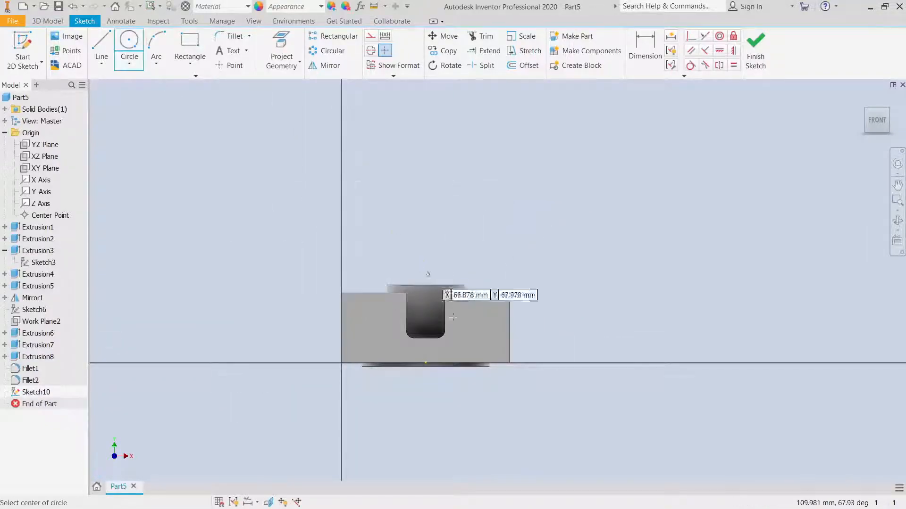
pyautogui.click(479, 317)
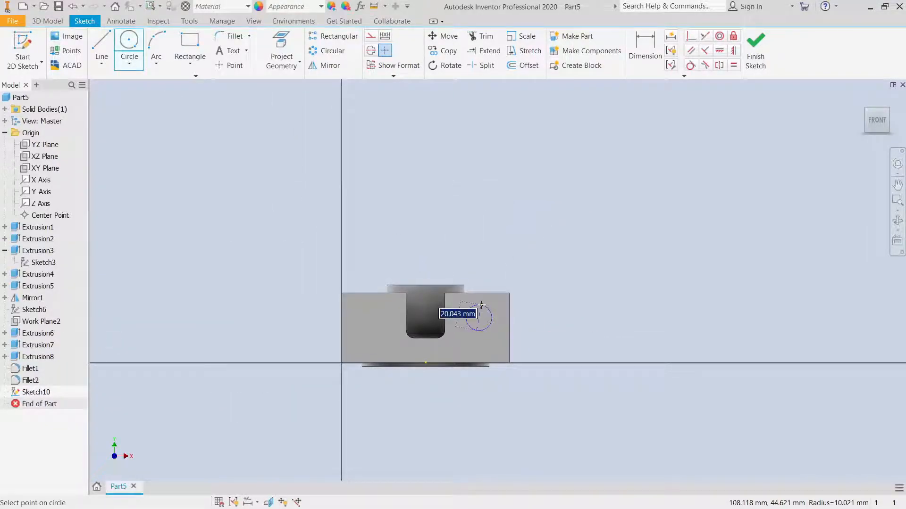
pyautogui.click(481, 305)
pyautogui.rightClick(482, 315)
pyautogui.click(481, 273)
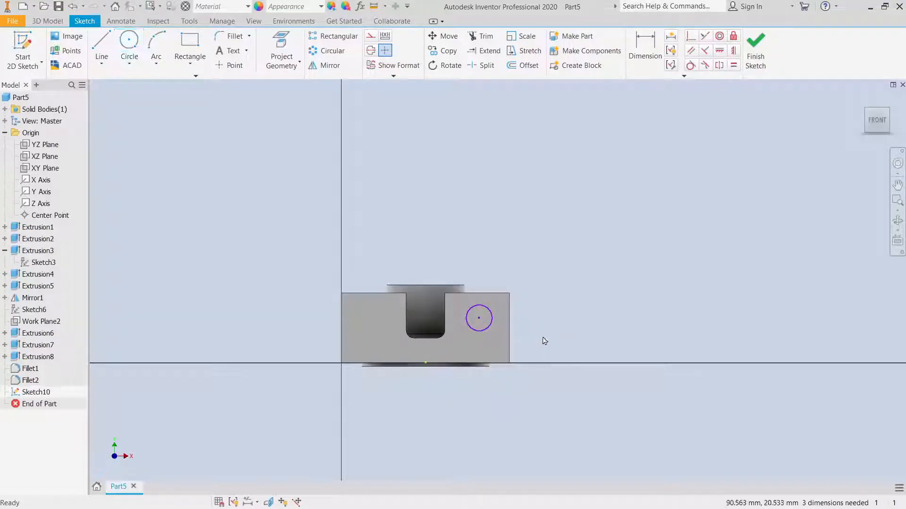
# - Dimension the circle's centre 36.6 mm above the base plate's bottom edge
pyautogui.scroll(2, 540, 341)
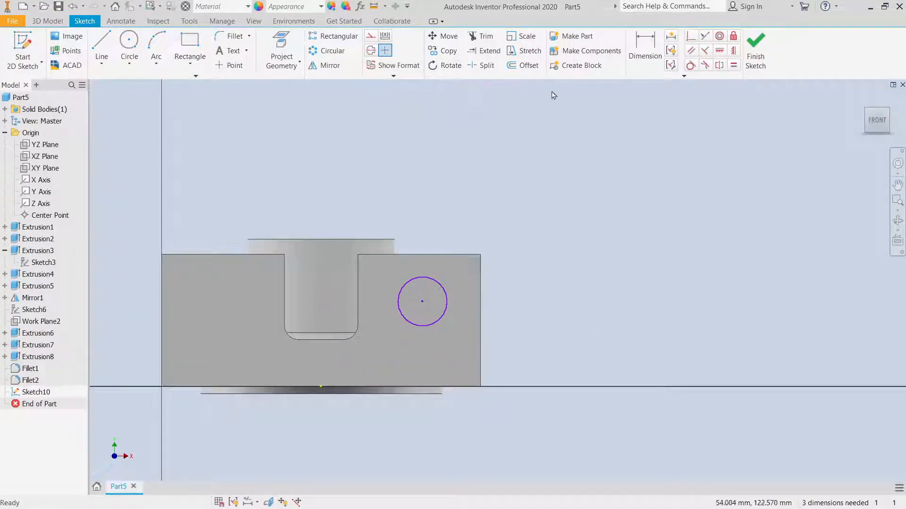
pyautogui.click(645, 48)
pyautogui.click(466, 387)
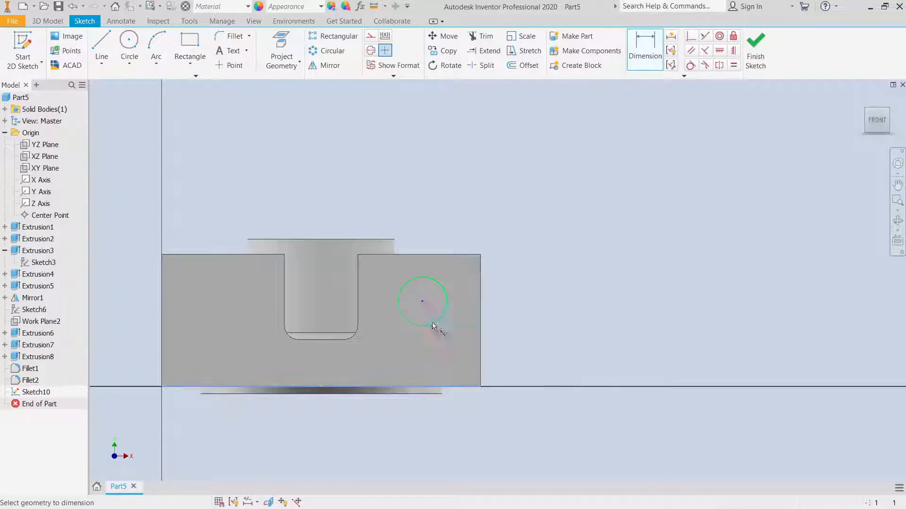
pyautogui.click(421, 302)
pyautogui.click(517, 344)
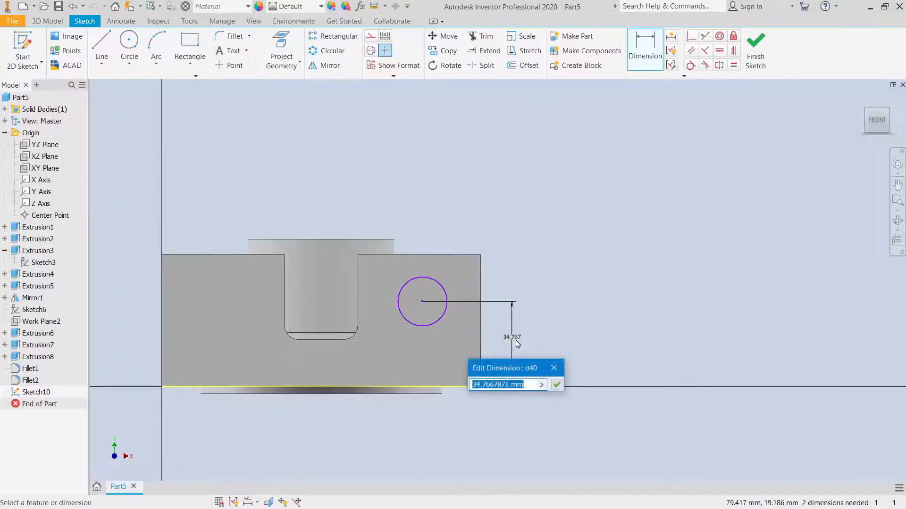
pyautogui.write('36.6')
pyautogui.press('Return')
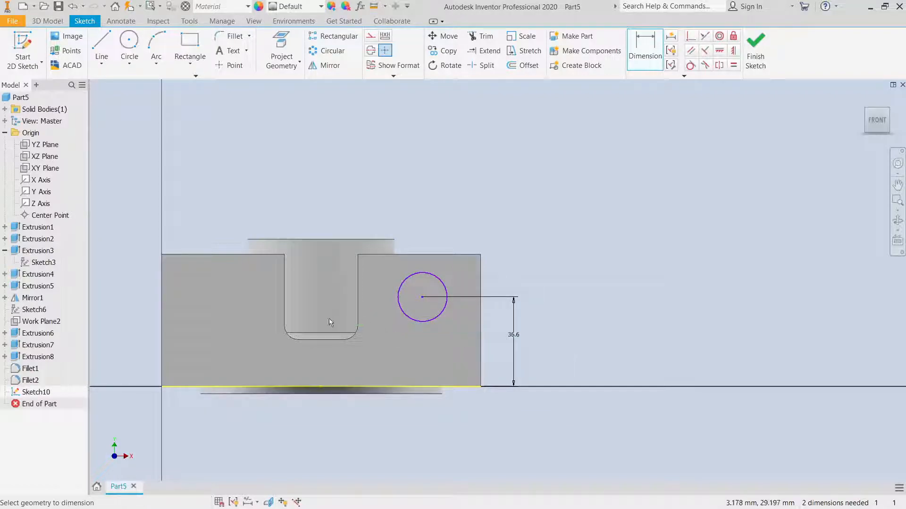
# - Dimension the circle's centre 38 mm horizontally from the origin point at the middle of the base edge
pyautogui.click(422, 297)
pyautogui.click(321, 386)
pyautogui.click(387, 215)
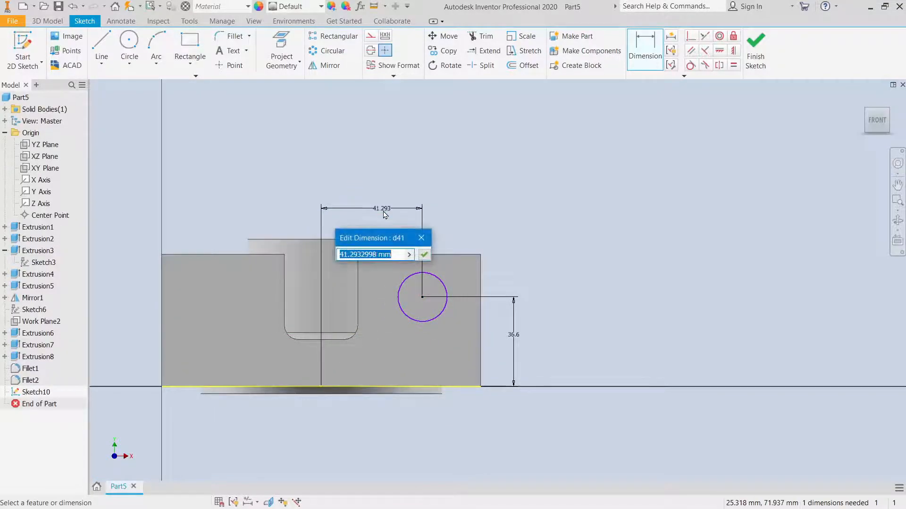
pyautogui.write('38')
pyautogui.press('Return')
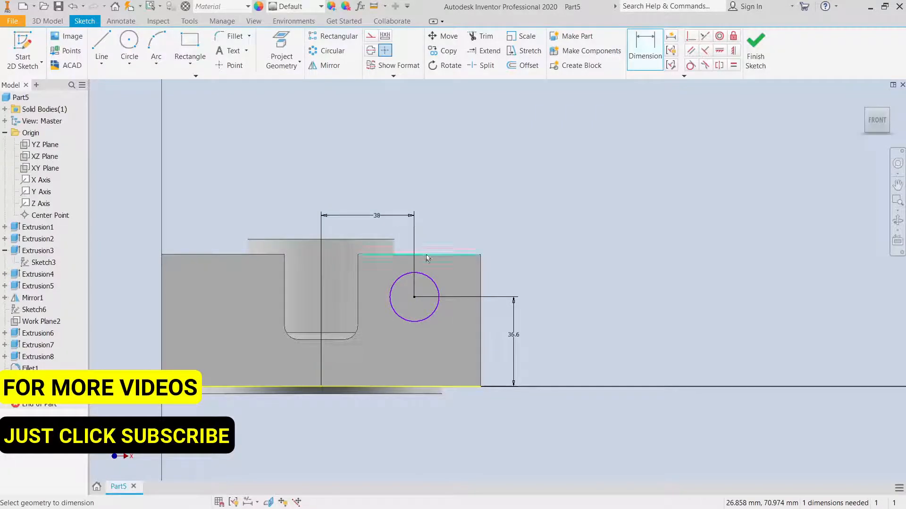
# - Set the lug circle's diameter to 14 mm and finish the sketch
pyautogui.click(425, 293)
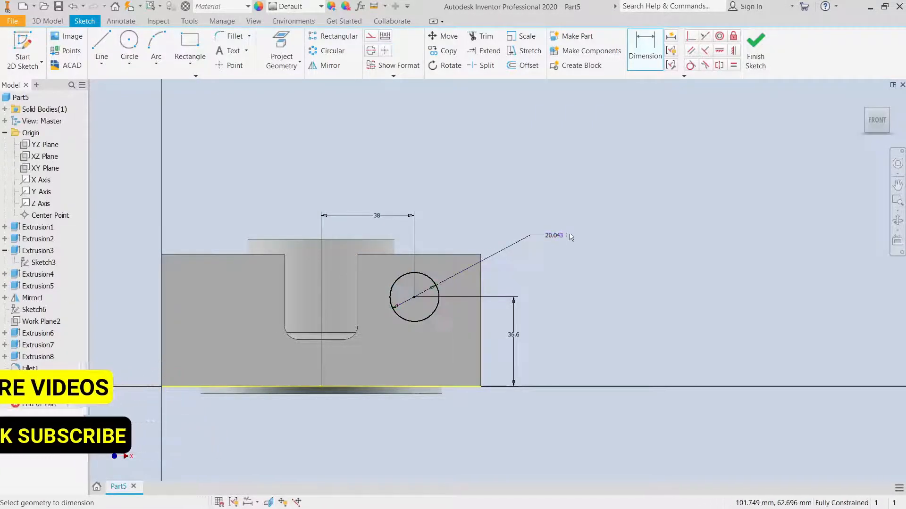
pyautogui.click(555, 235)
pyautogui.write('14')
pyautogui.press('Return')
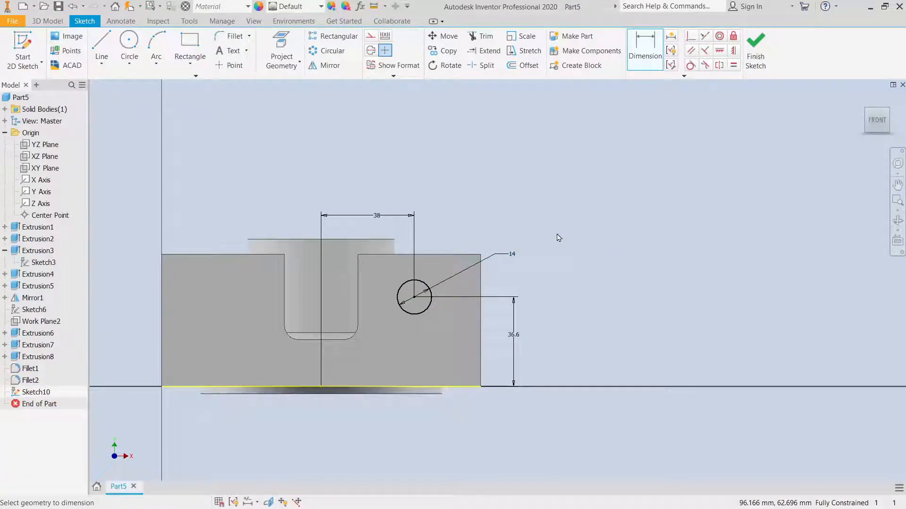
pyautogui.rightClick(544, 194)
pyautogui.click(584, 195)
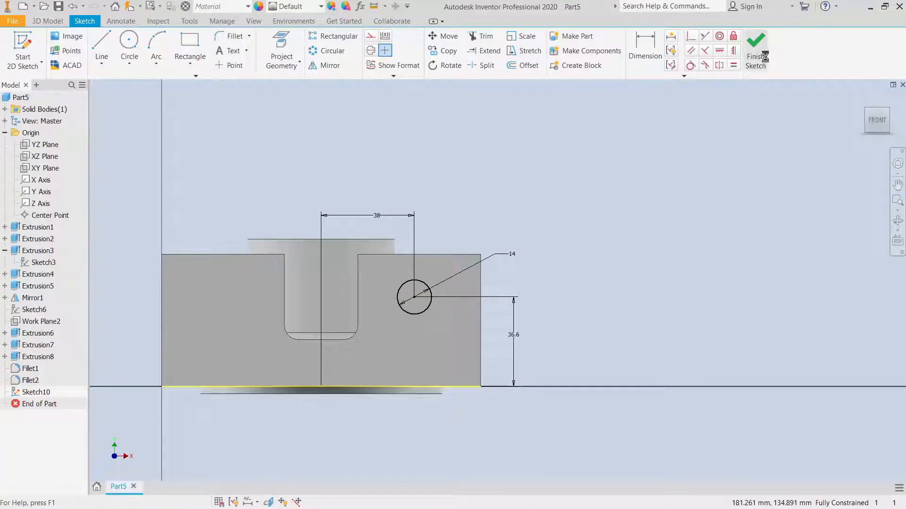
pyautogui.click(763, 54)
# - Extrude the 14 mm circle as a cut in the flipped direction, ending at the lug's inner face
pyautogui.click(101, 53)
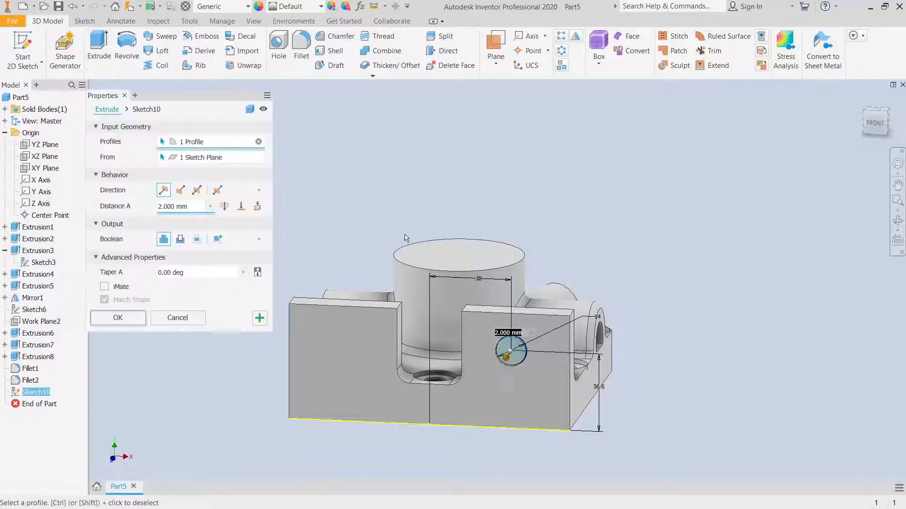
pyautogui.click(897, 220)
pyautogui.moveTo(464, 285); pyautogui.dragTo(348, 295)
pyautogui.rightClick(348, 296)
pyautogui.click(390, 296)
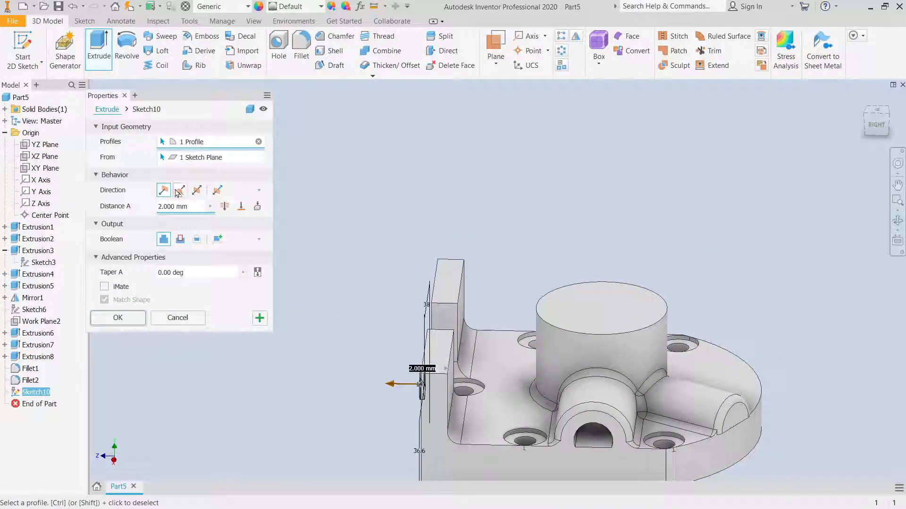
pyautogui.click(180, 191)
pyautogui.click(241, 206)
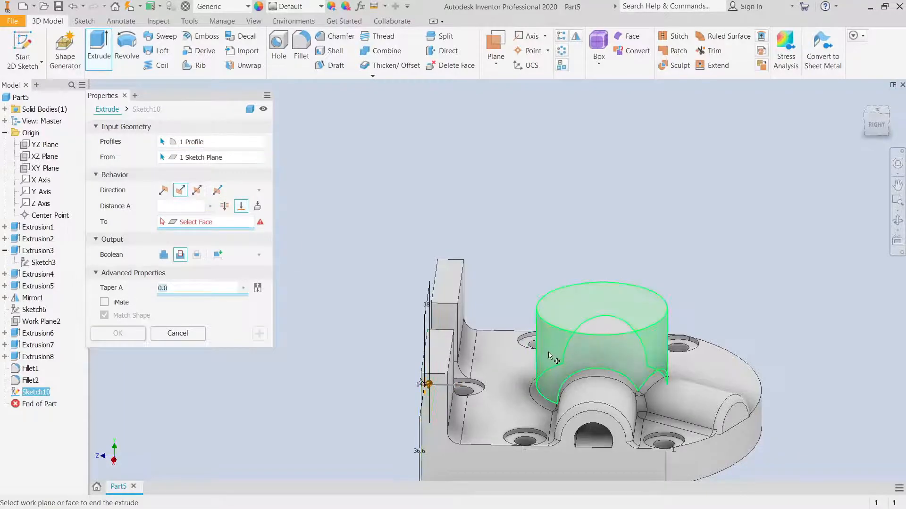
pyautogui.click(456, 326)
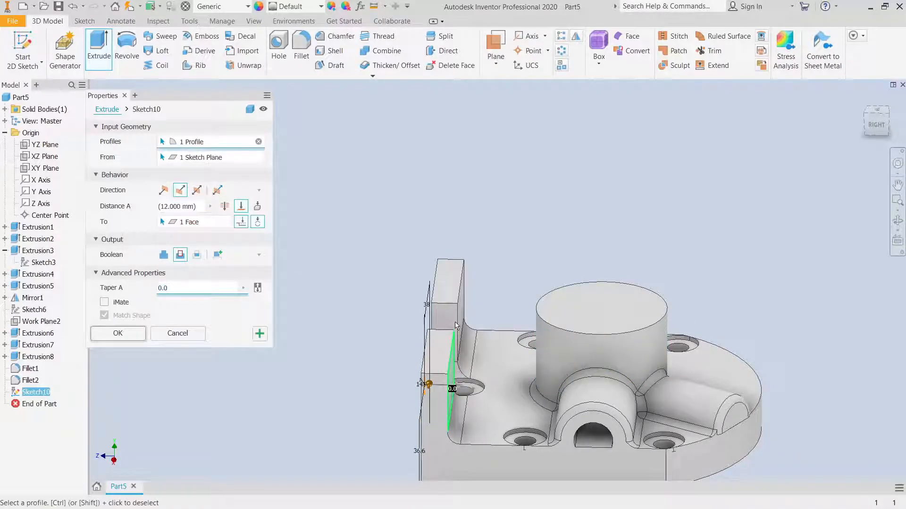
pyautogui.click(133, 339)
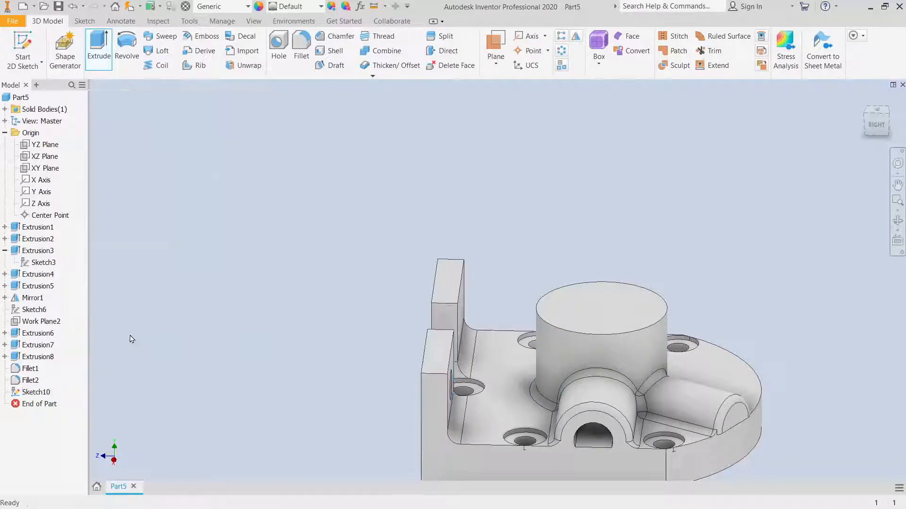
# - Mirror the lug hole about the YZ plane onto the other lug
pyautogui.click(576, 36)
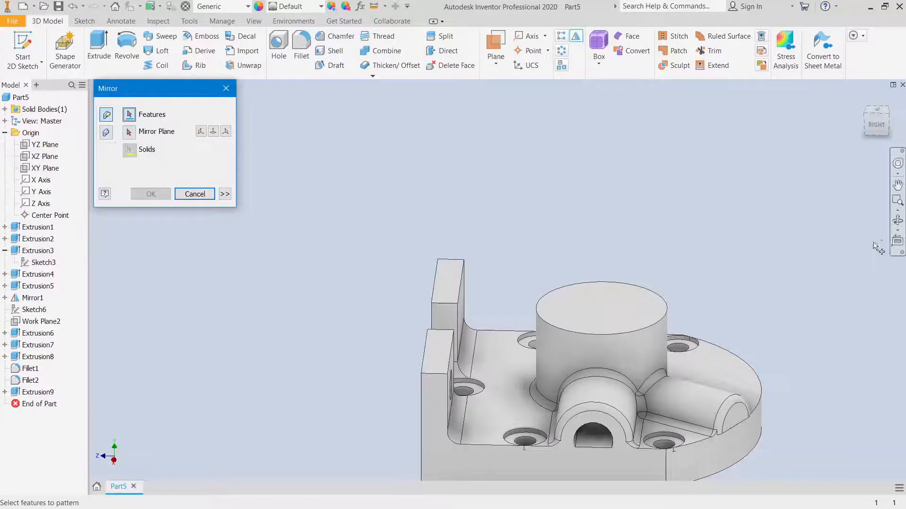
pyautogui.click(898, 221)
pyautogui.moveTo(530, 292); pyautogui.dragTo(611, 278)
pyautogui.press('Escape')
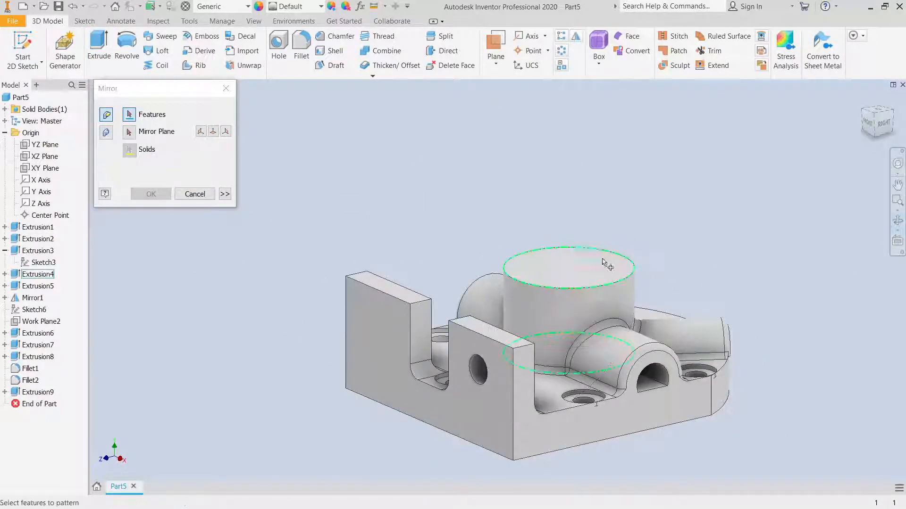
pyautogui.click(477, 371)
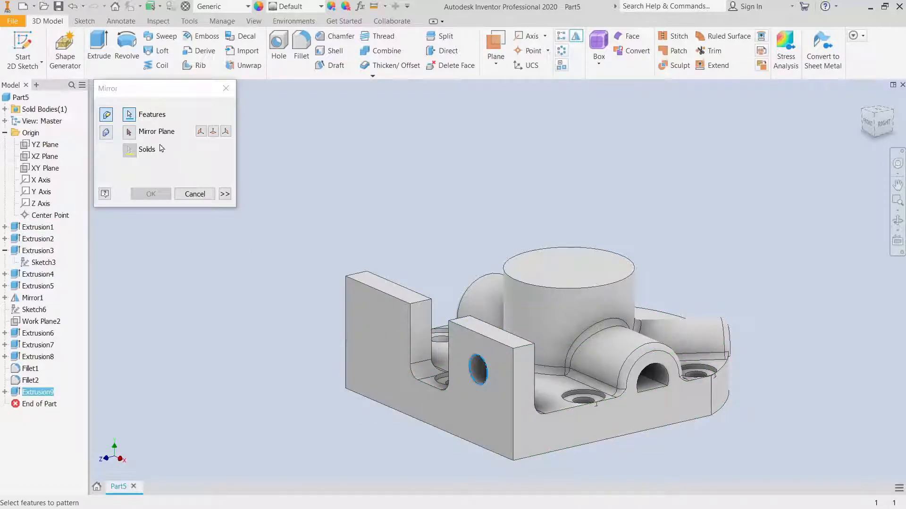
pyautogui.click(129, 133)
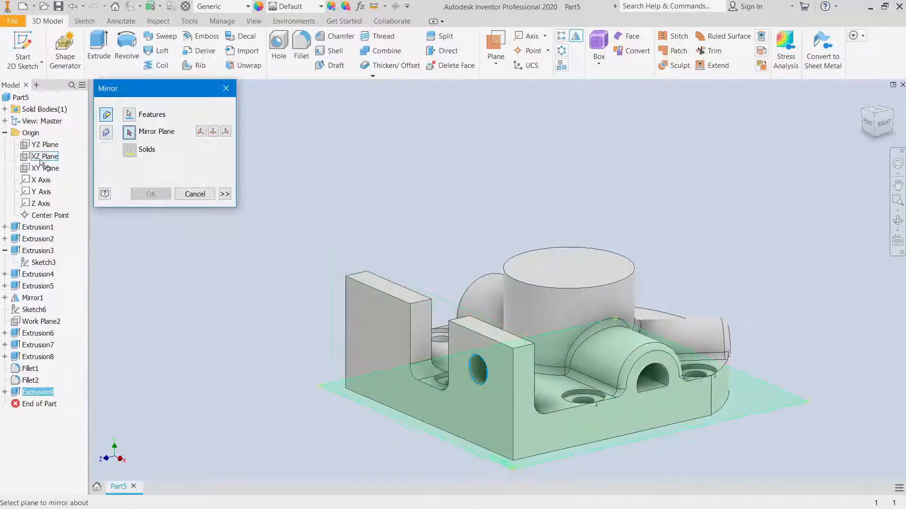
pyautogui.click(45, 145)
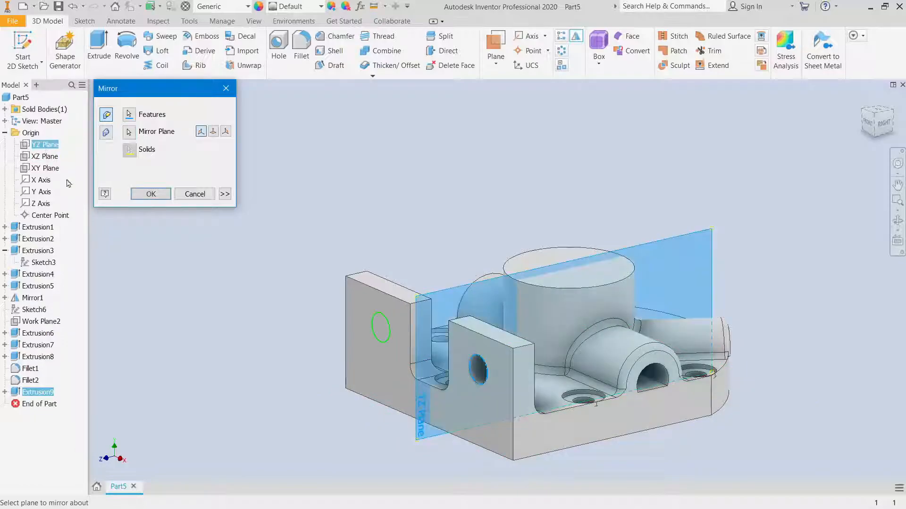
pyautogui.click(142, 194)
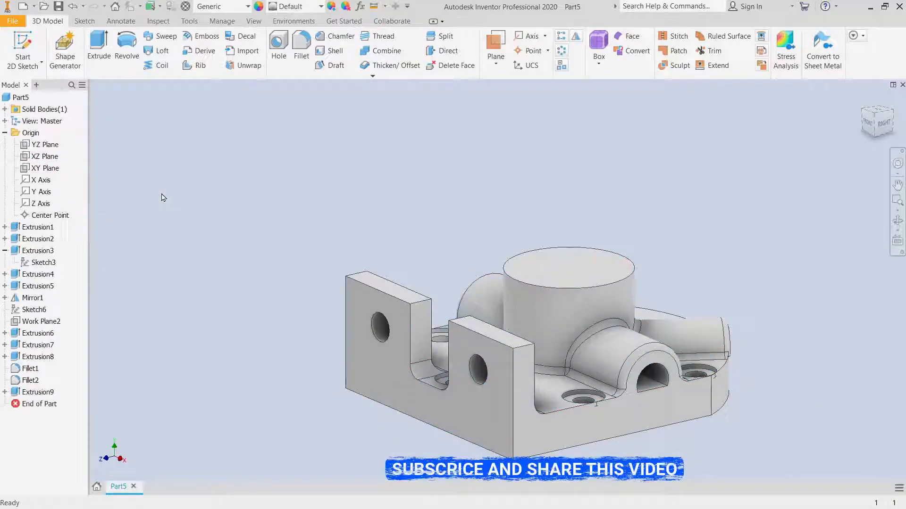
# - Apply a 5 mm fillet to the inner top edges of both lugs and close the command
pyautogui.click(897, 221)
pyautogui.moveTo(572, 288); pyautogui.dragTo(410, 311)
pyautogui.rightClick(397, 283)
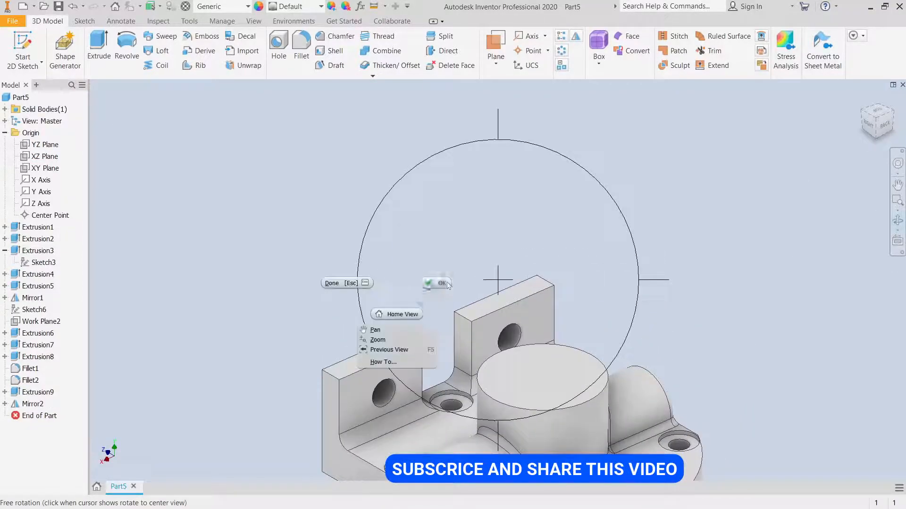
pyautogui.click(436, 283)
pyautogui.moveTo(498, 222); pyautogui.dragTo(422, 124, button='middle')
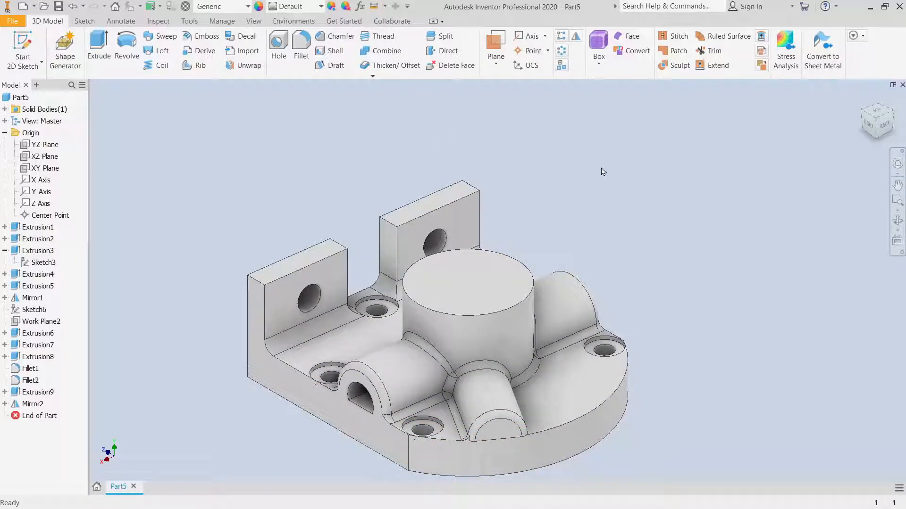
pyautogui.rightClick(602, 171)
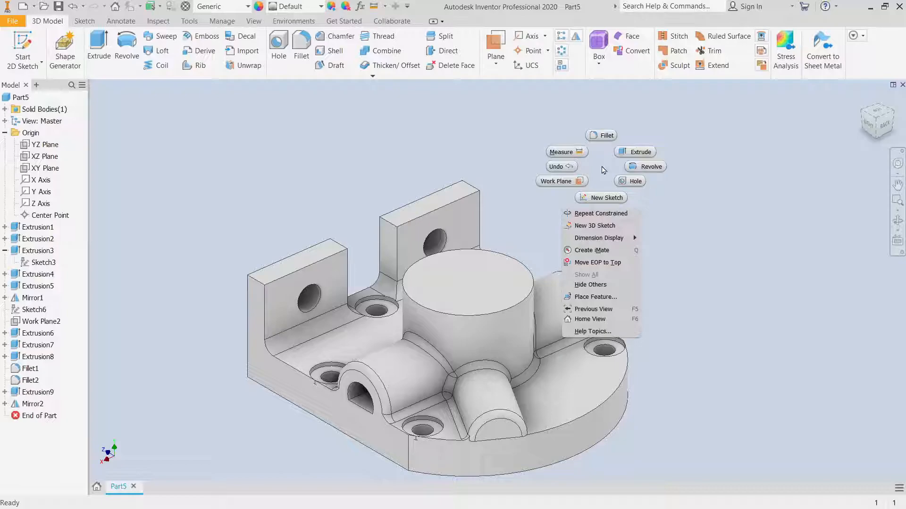
pyautogui.click(505, 133)
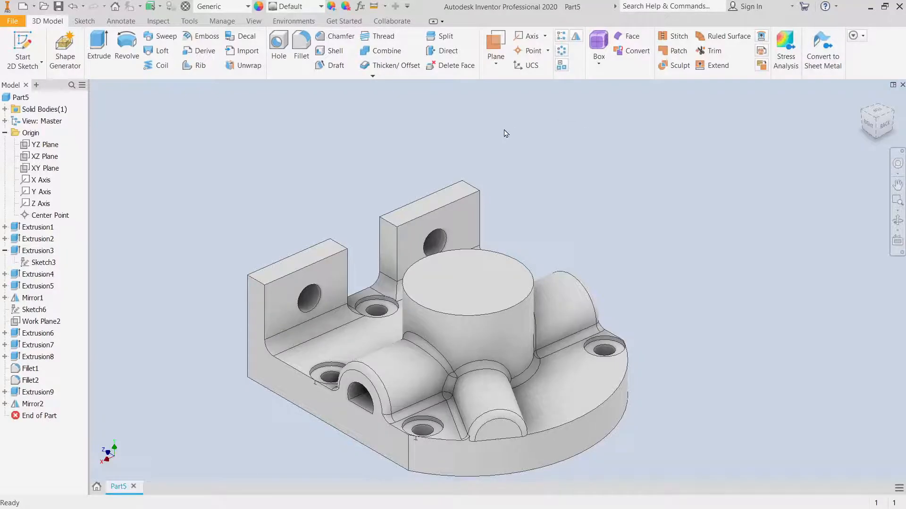
pyautogui.click(295, 57)
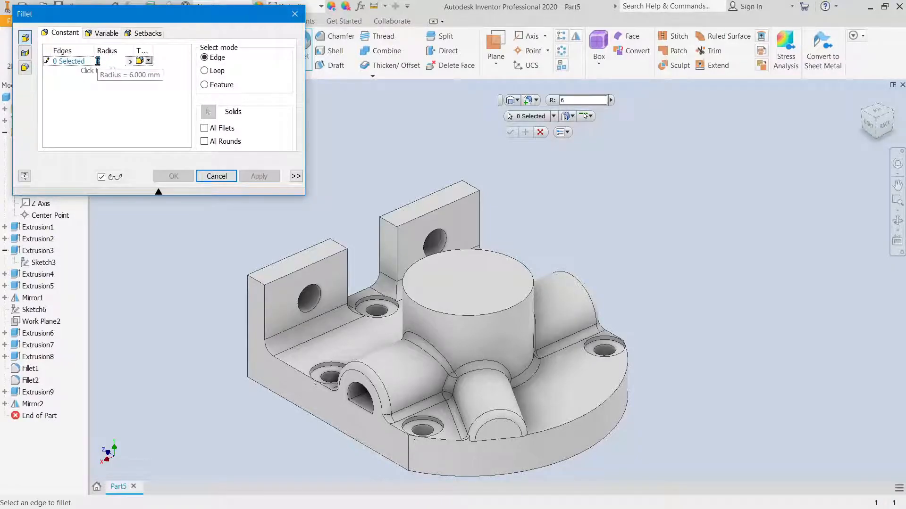
pyautogui.write('5')
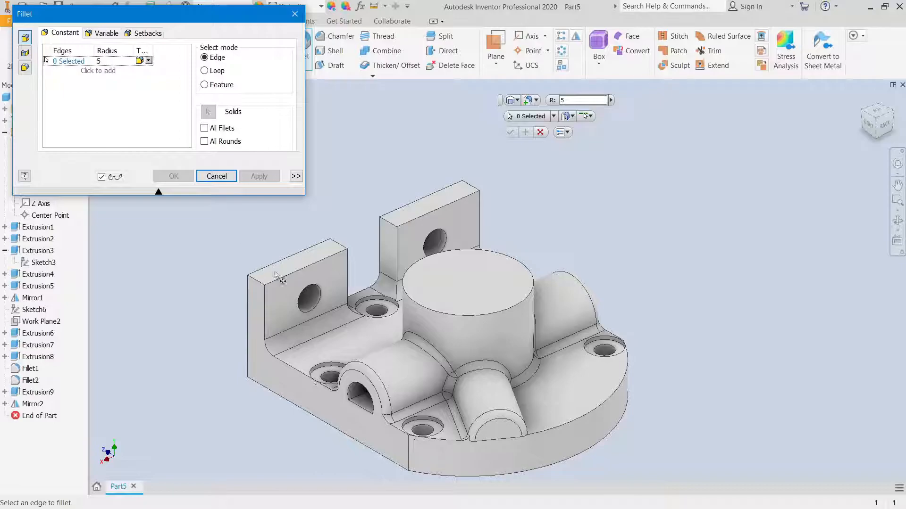
pyautogui.click(294, 270)
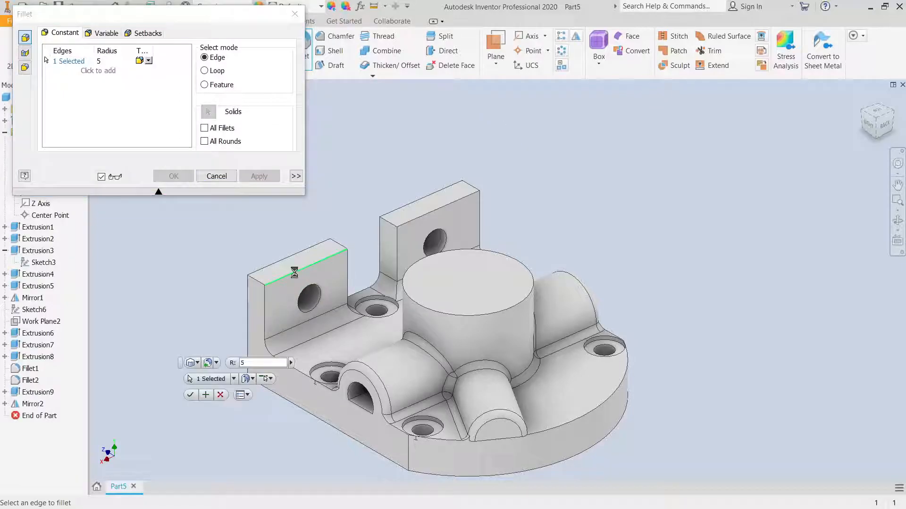
pyautogui.click(424, 223)
pyautogui.click(259, 176)
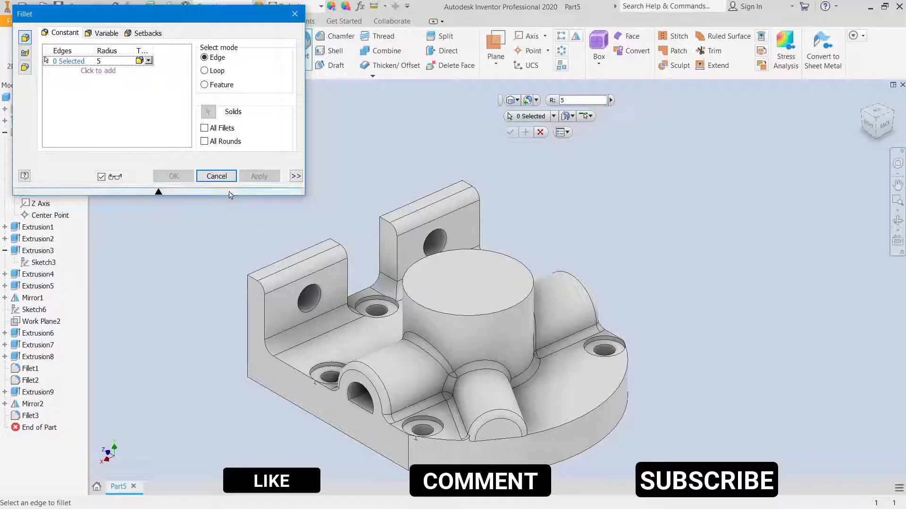
pyautogui.click(216, 176)
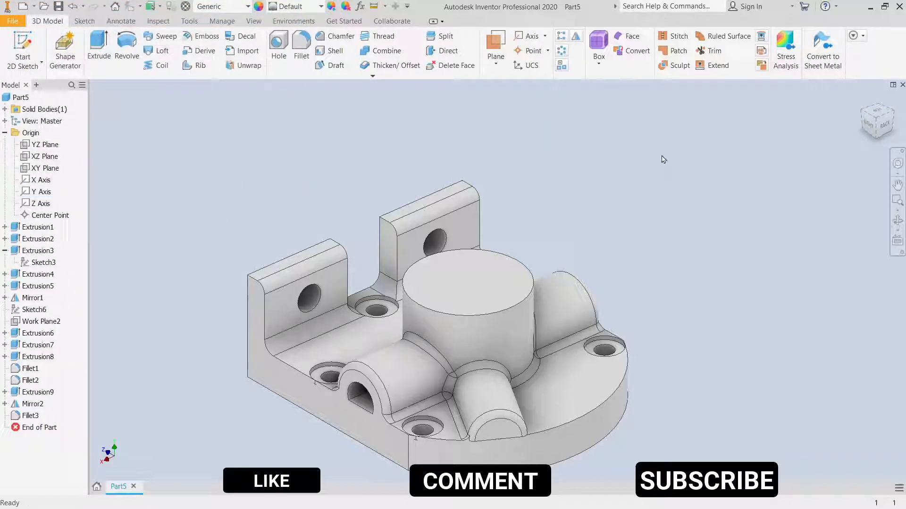
# - Apply a 3 mm fillet to the top circular edge of the central boss
pyautogui.click(859, 105)
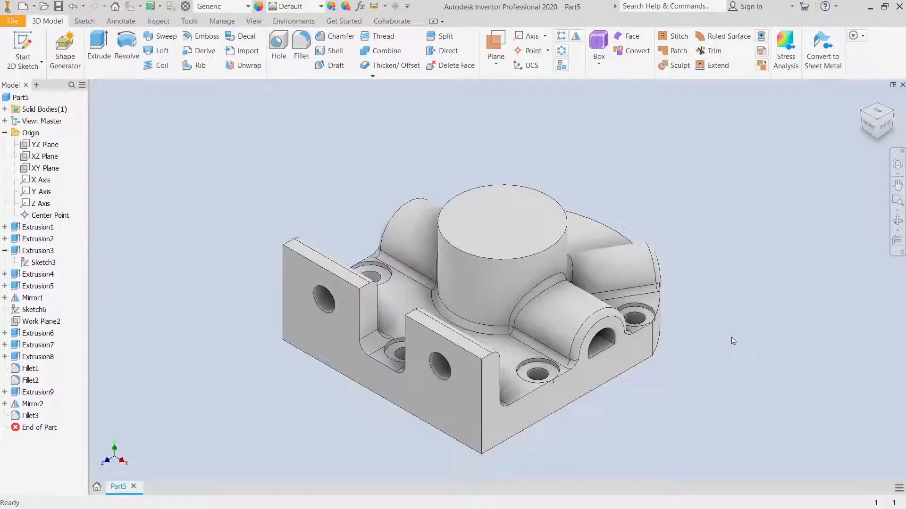
pyautogui.keyDown('shift'); pyautogui.moveTo(747, 341); pyautogui.dragTo(762, 321, button='middle'); pyautogui.keyUp('shift')
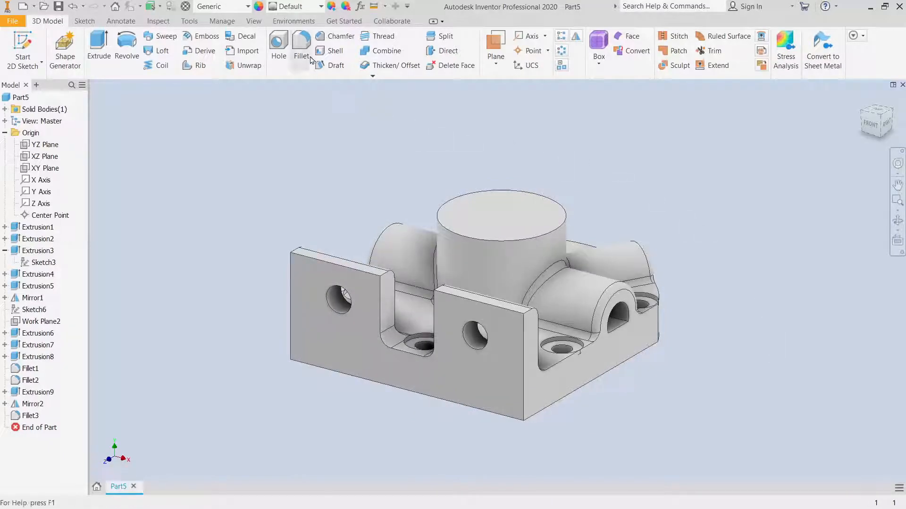
pyautogui.click(301, 45)
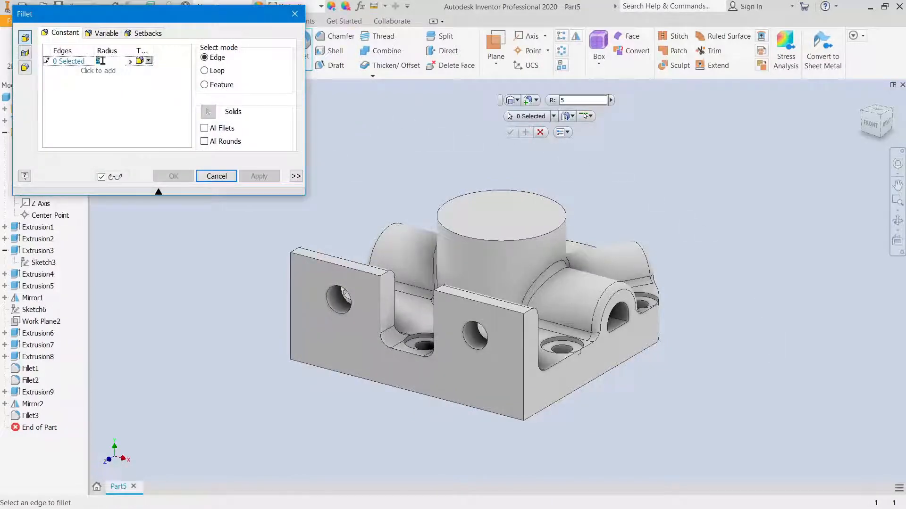
pyautogui.write('3')
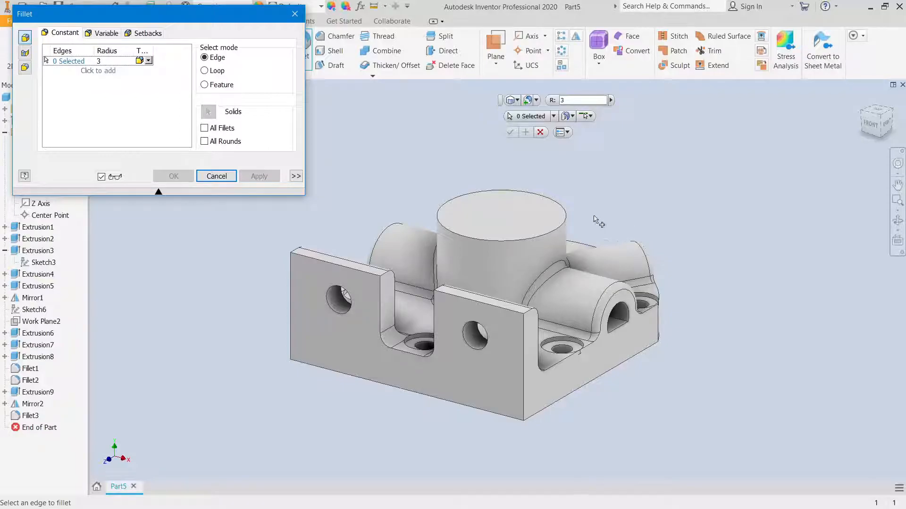
pyautogui.click(567, 216)
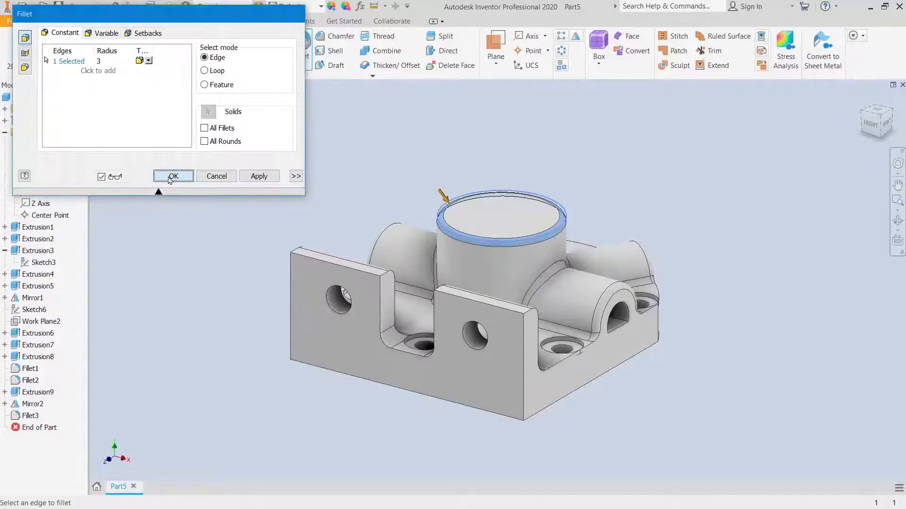
pyautogui.click(173, 176)
# - Apply the Olive Green appearance to the whole part and look it over from other angles
pyautogui.moveTo(864, 110); pyautogui.dragTo(583, 341)
pyautogui.keyDown('shift'); pyautogui.moveTo(583, 340); pyautogui.dragTo(631, 348, button='middle'); pyautogui.keyUp('shift')
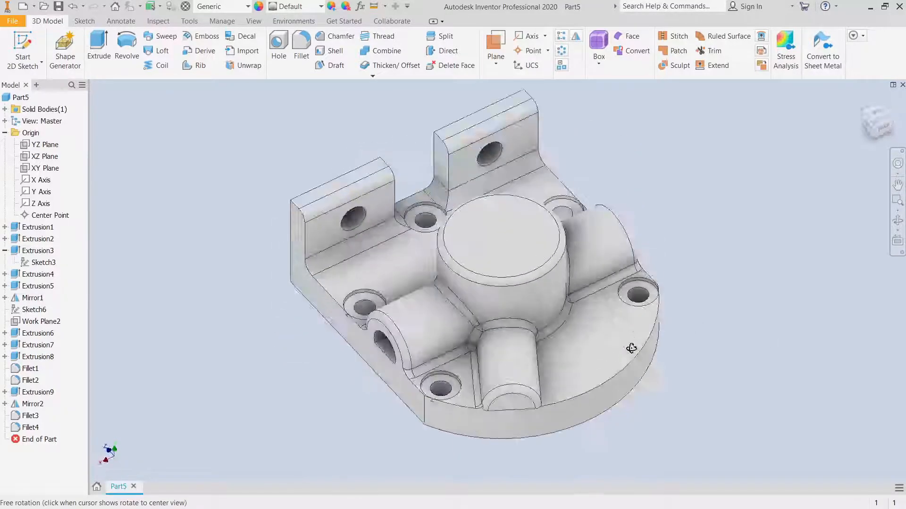
pyautogui.click(320, 6)
pyautogui.scroll(-9, 340, 215)
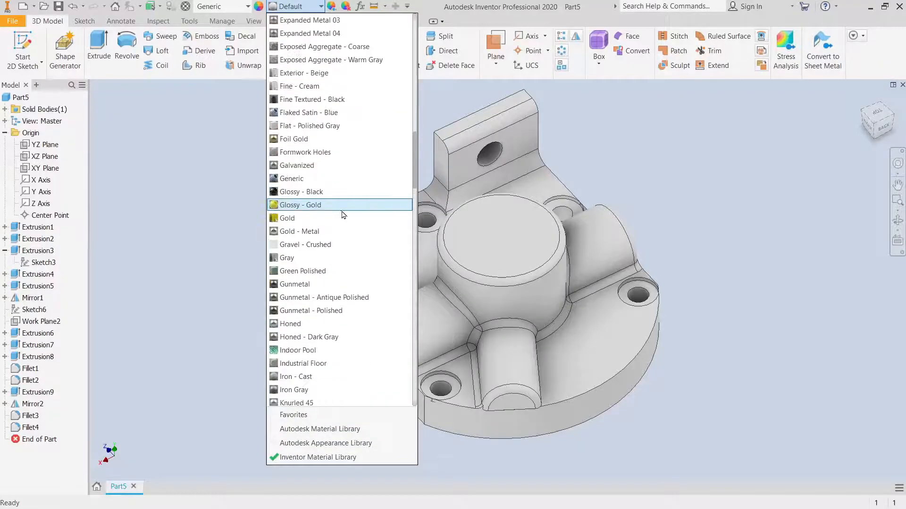
pyautogui.scroll(-7, 340, 216)
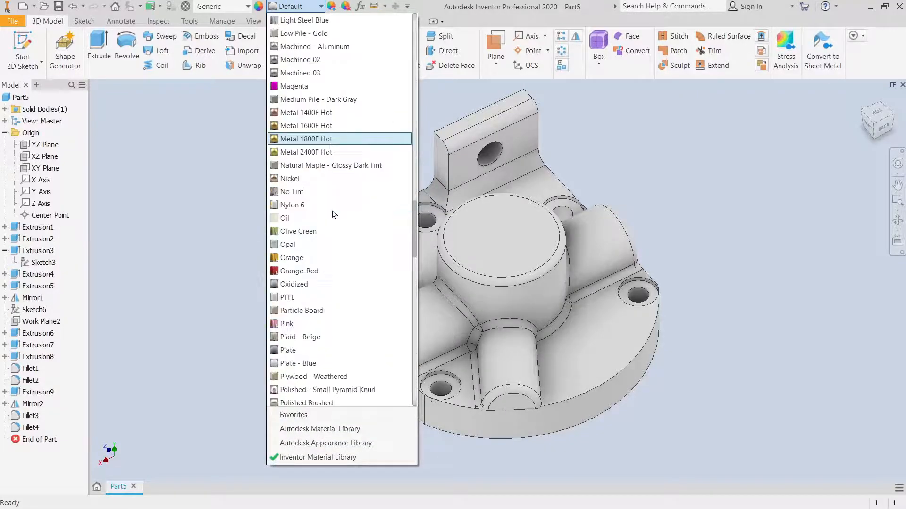
pyautogui.click(302, 165)
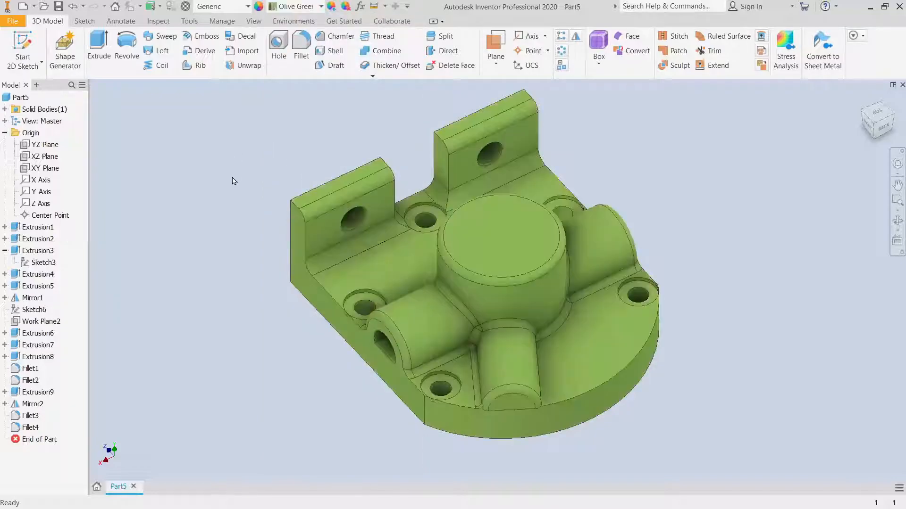
pyautogui.click(858, 100)
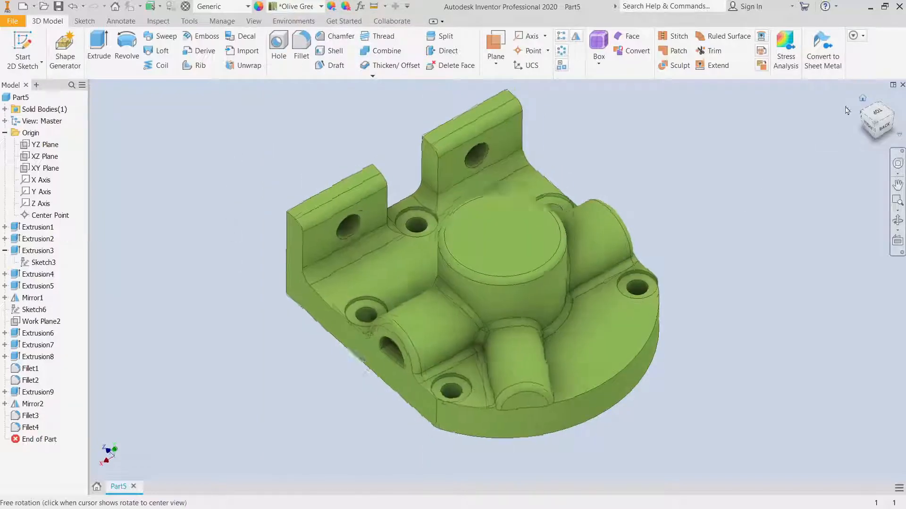
pyautogui.keyDown('shift'); pyautogui.moveTo(796, 284); pyautogui.dragTo(142, 303, button='middle'); pyautogui.keyUp('shift')
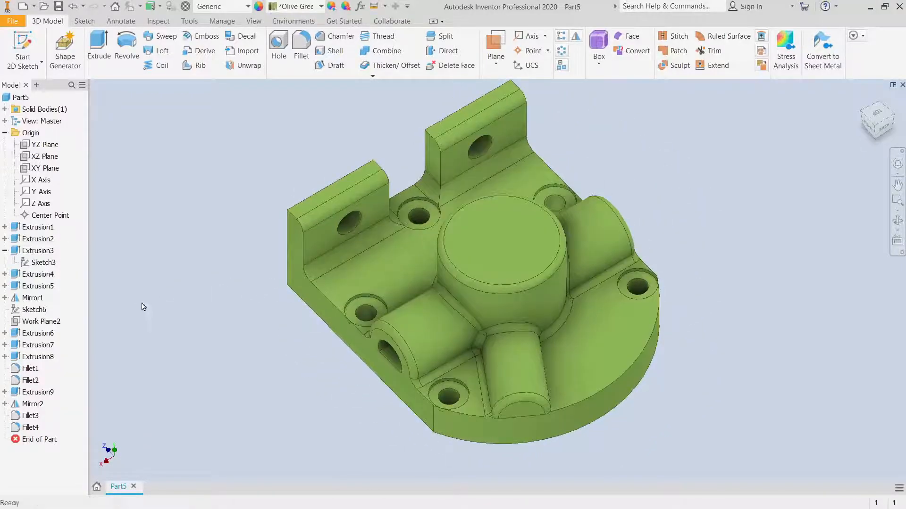